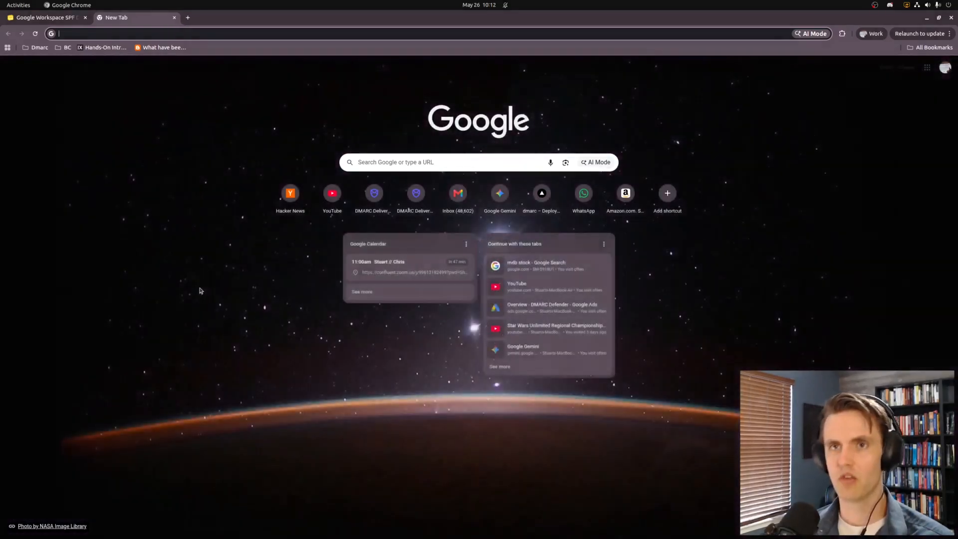
# Load dmarcdefender.io in a new tab beside the Google Slides presentation
pyautogui.press('Return')
# Run DMARC Defender's Domain Check on c0nrad.io
pyautogui.moveTo(512, 71)
pyautogui.click(452, 107)
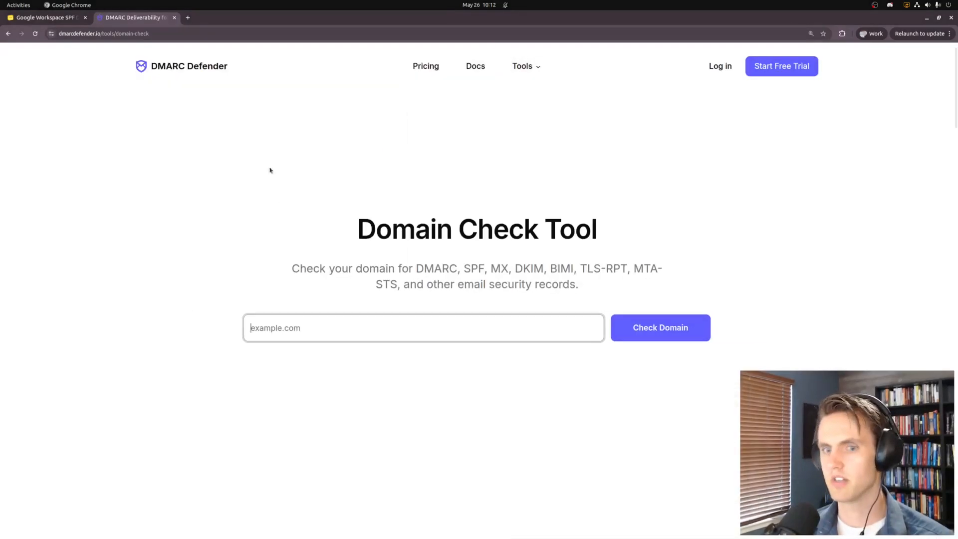
pyautogui.hotkey('ctrl', '+')
pyautogui.hotkey('ctrl', '+')
pyautogui.write('c0nrad.io')
pyautogui.scroll(-3, 119, 273)
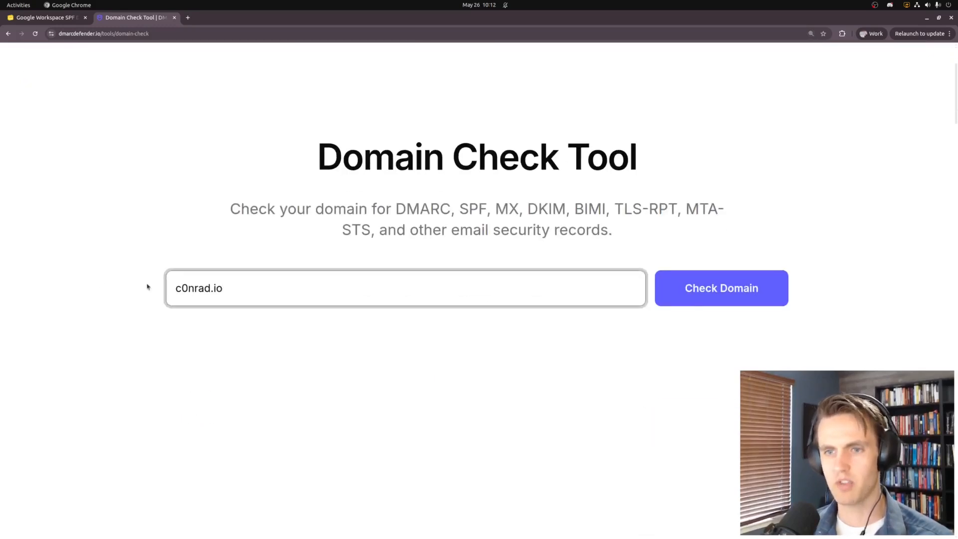
pyautogui.moveTo(263, 293); pyautogui.dragTo(107, 310)
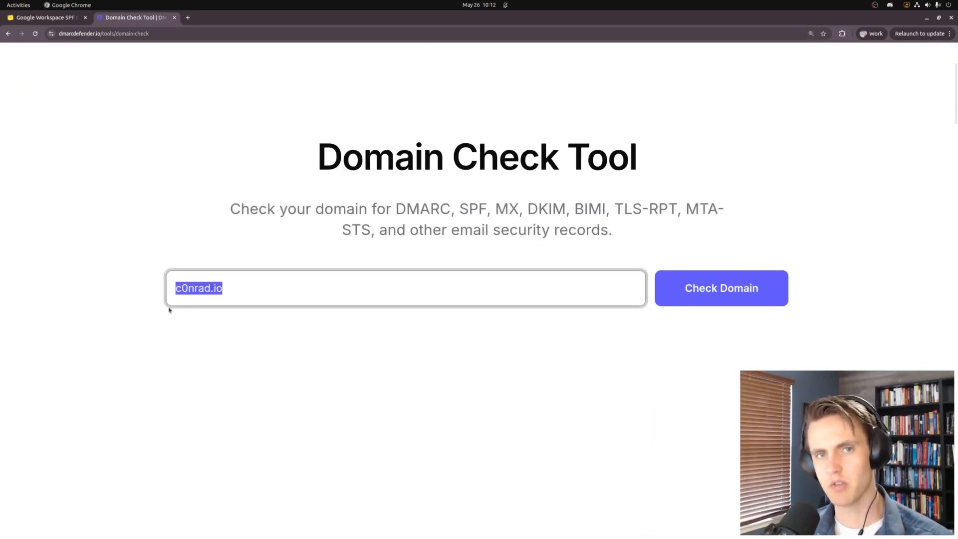
pyautogui.click(723, 277)
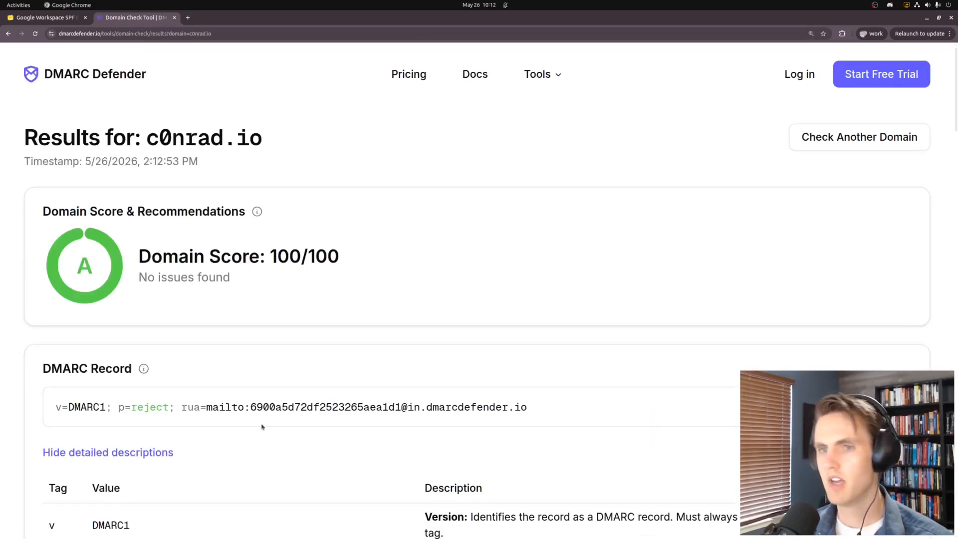
# Review the 100/100 results, confirming Amazon Route 53 as the DNS provider
pyautogui.scroll(-4, 225, 411)
pyautogui.scroll(-20, 224, 412)
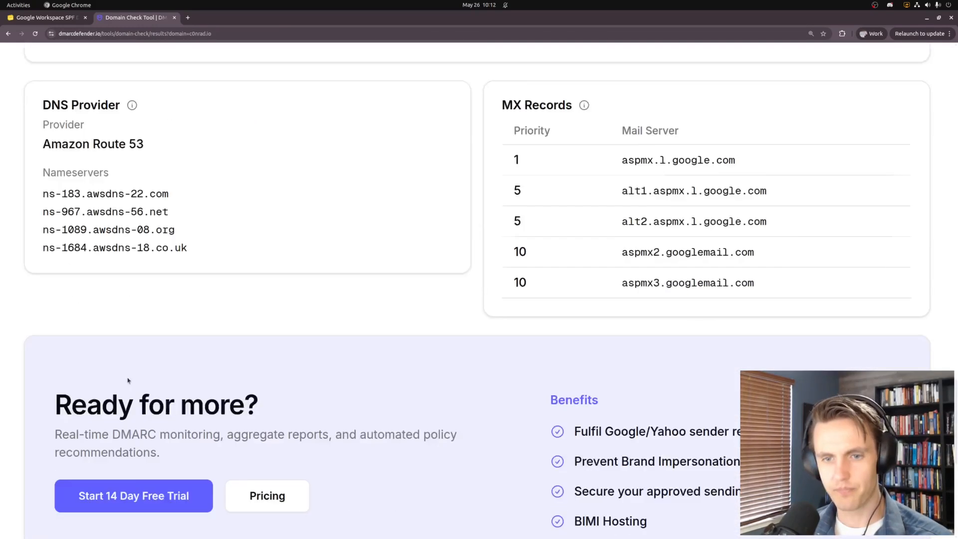
pyautogui.scroll(2, 65, 294)
pyautogui.moveTo(40, 221); pyautogui.dragTo(216, 271)
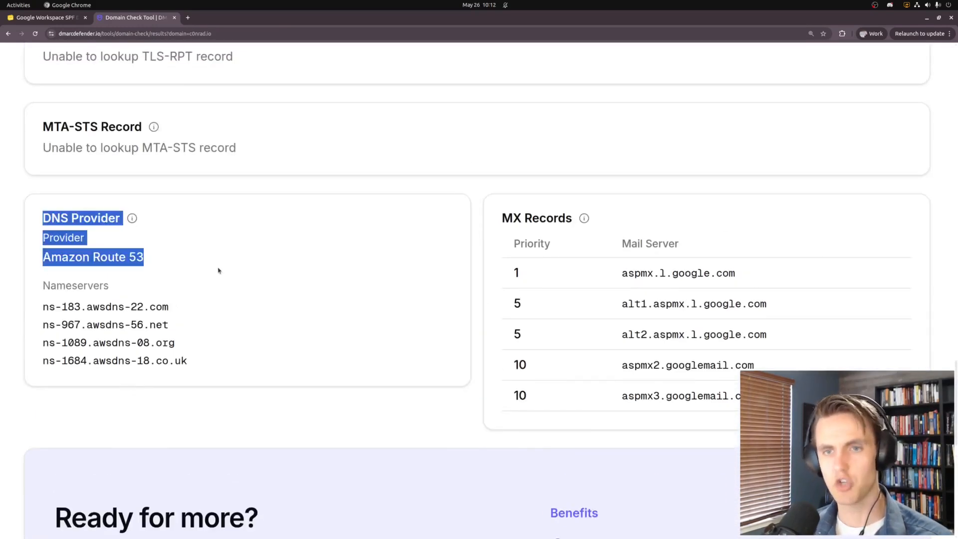
pyautogui.click(219, 270)
pyautogui.moveTo(43, 257); pyautogui.dragTo(163, 268)
pyautogui.click(49, 268)
pyautogui.moveTo(42, 258); pyautogui.dragTo(229, 271)
pyautogui.click(229, 272)
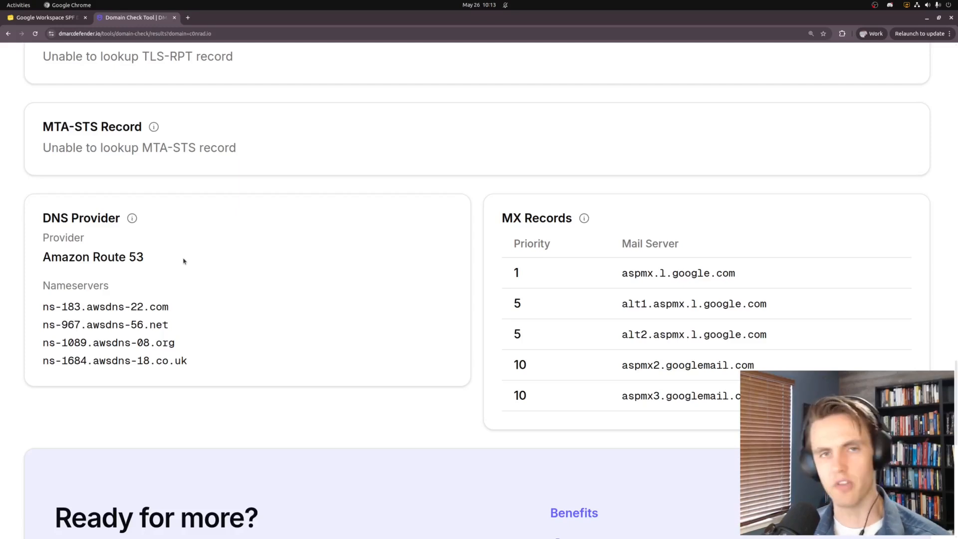
pyautogui.hotkey('ctrl', 't')
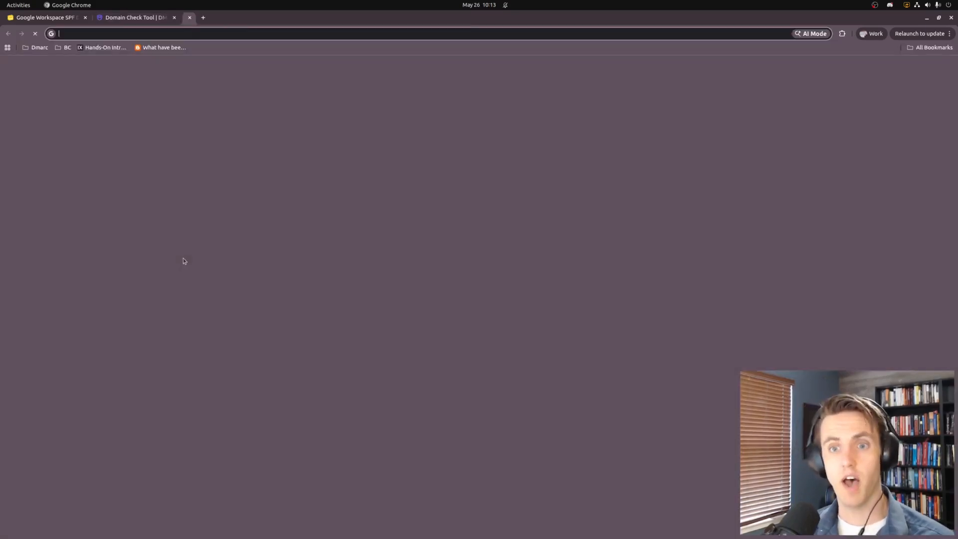
# Search the web for route53 and sign in to the AWS console
pyautogui.write('route53')
pyautogui.press('Return')
pyautogui.click(140, 164)
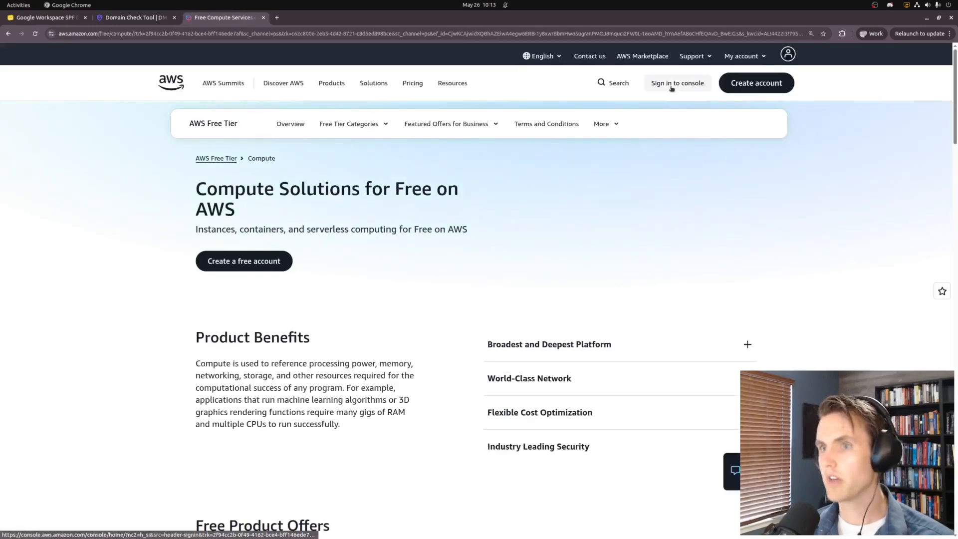
pyautogui.click(678, 83)
# Open the c0nrad.io hosted zone in Route 53 and hide the navigation pane
pyautogui.click(148, 52)
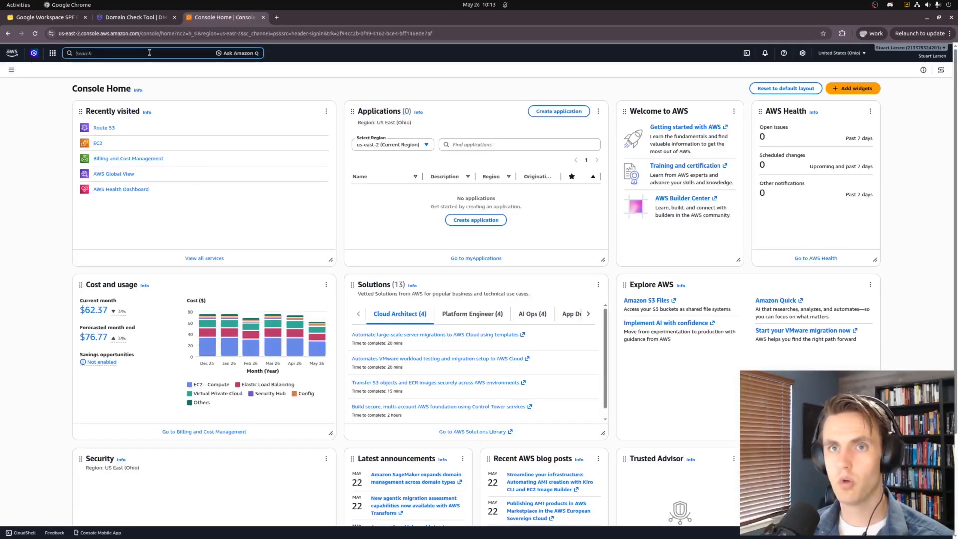
pyautogui.write('route53')
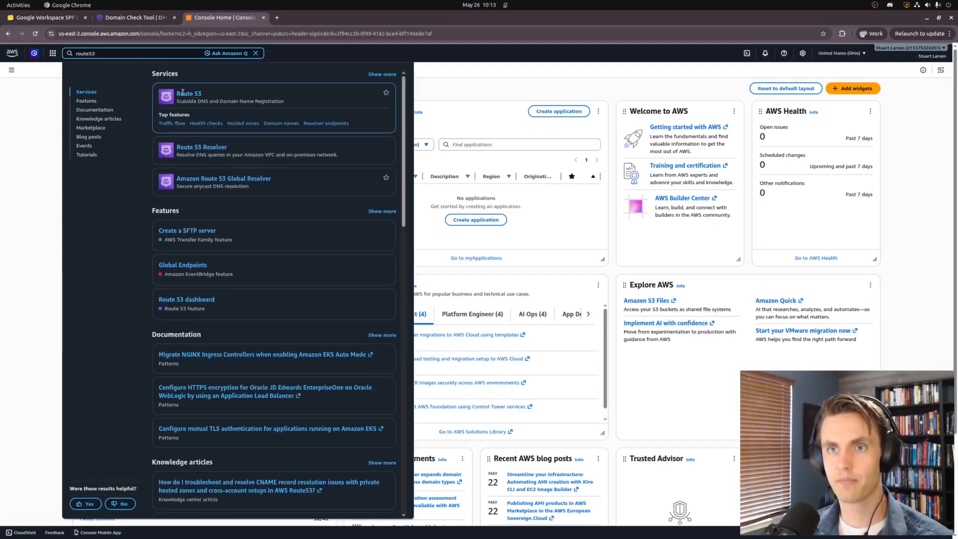
pyautogui.click(183, 94)
pyautogui.click(439, 259)
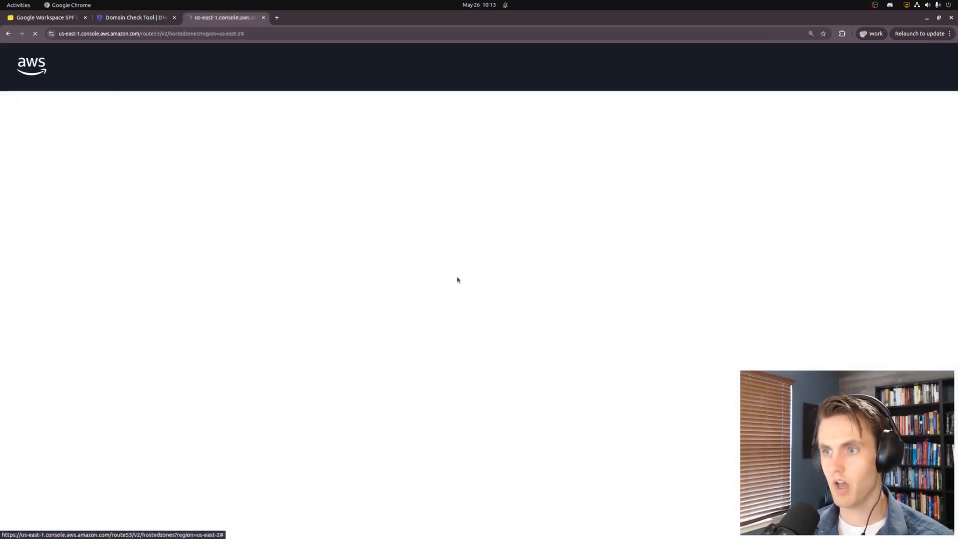
pyautogui.click(364, 443)
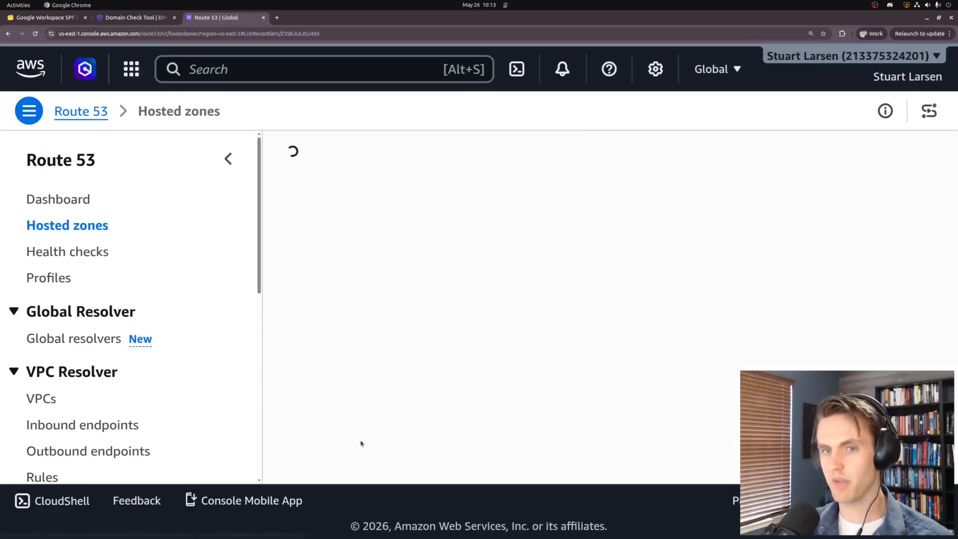
pyautogui.click(228, 159)
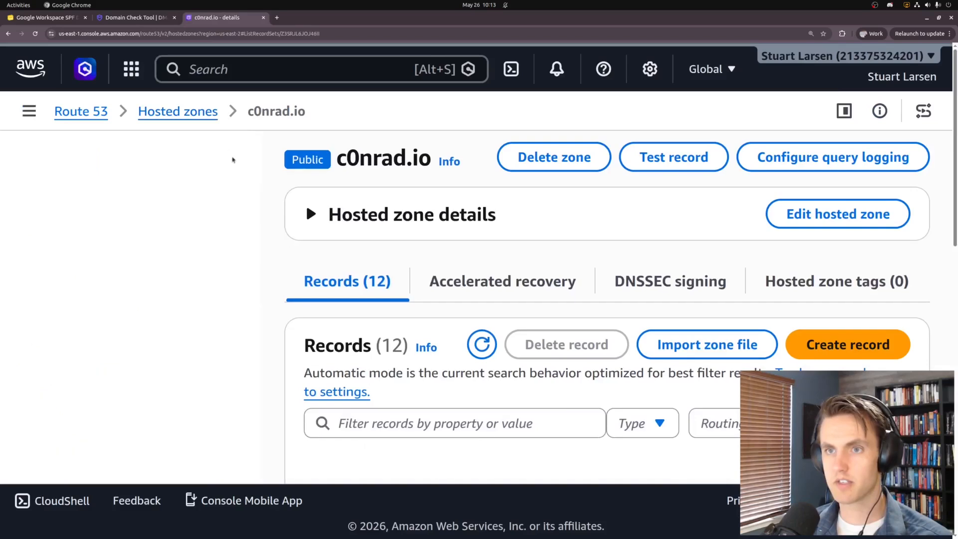
# Zoom out and scroll through c0nrad.io's 12 DNS records
pyautogui.scroll(-5, 90, 377)
pyautogui.hotkey('ctrl', '-')
pyautogui.scroll(-1, 31, 313)
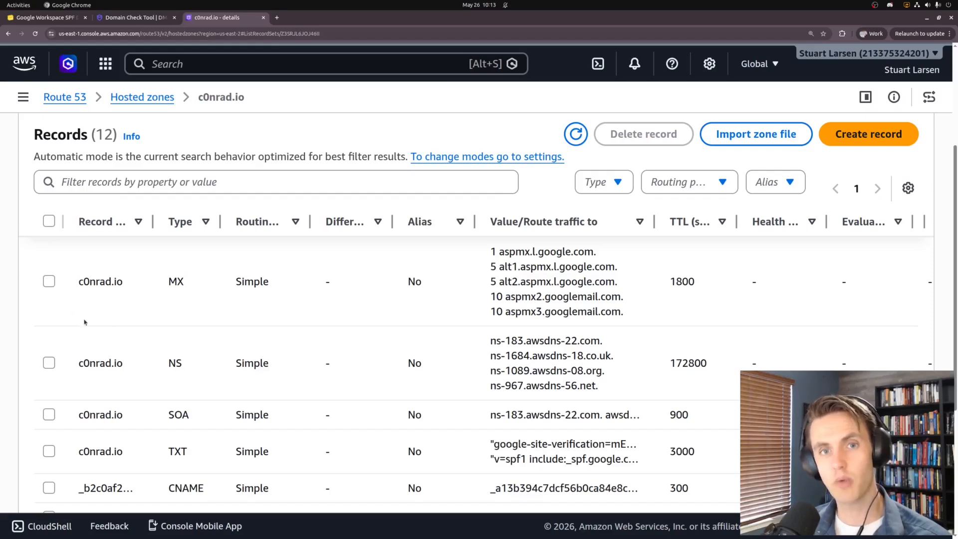
pyautogui.scroll(3, 116, 370)
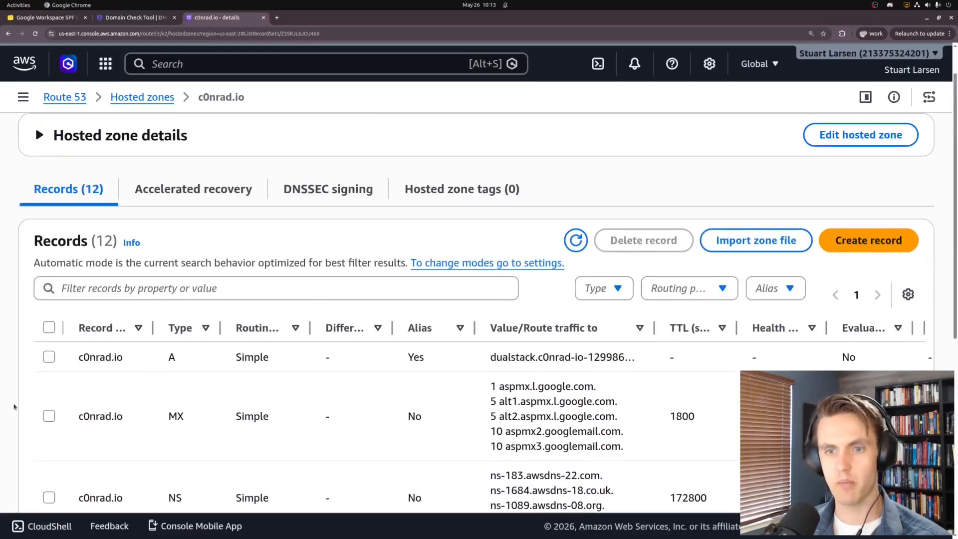
pyautogui.scroll(-2, 38, 355)
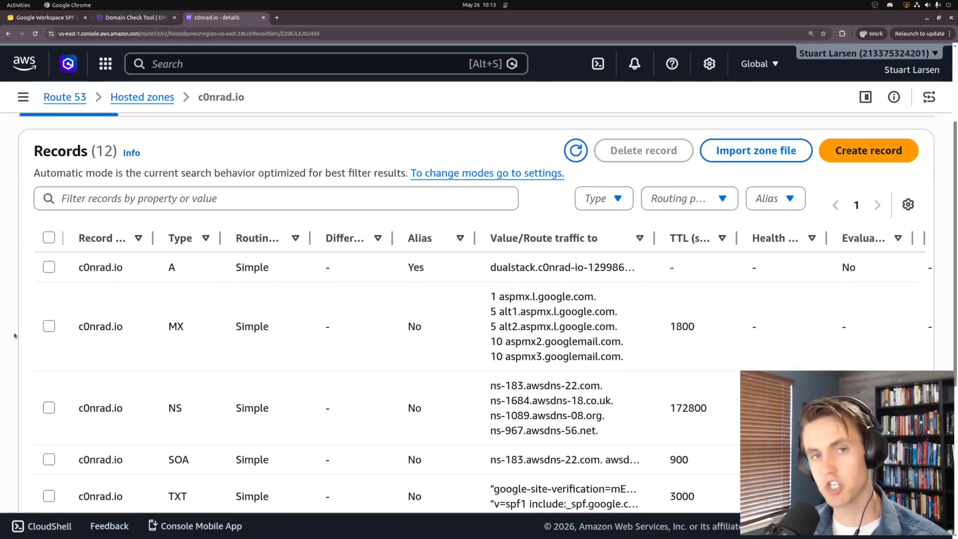
# Compare the SPF value with the domain check results and select the root TXT record
pyautogui.click(110, 19)
pyautogui.scroll(15, 117, 289)
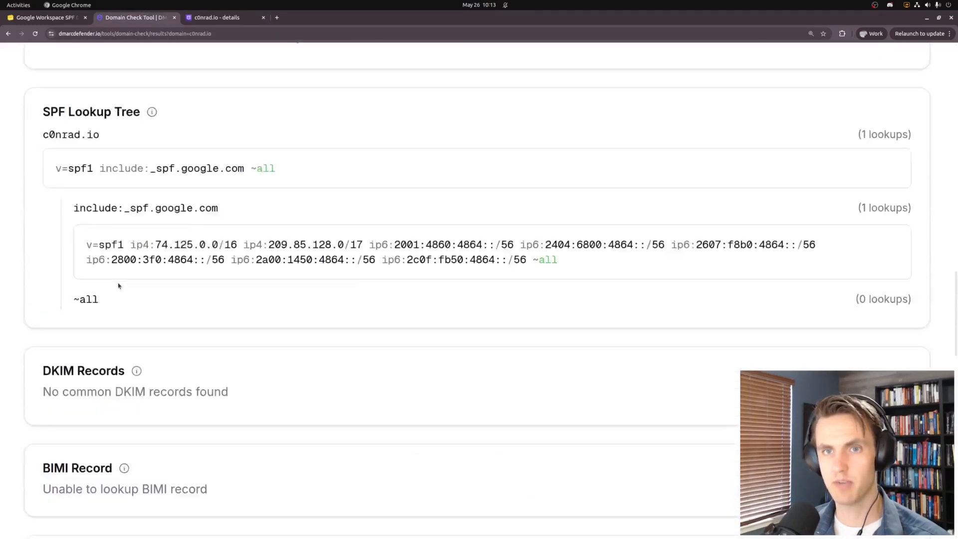
pyautogui.moveTo(56, 309); pyautogui.dragTo(276, 308)
pyautogui.click(201, 20)
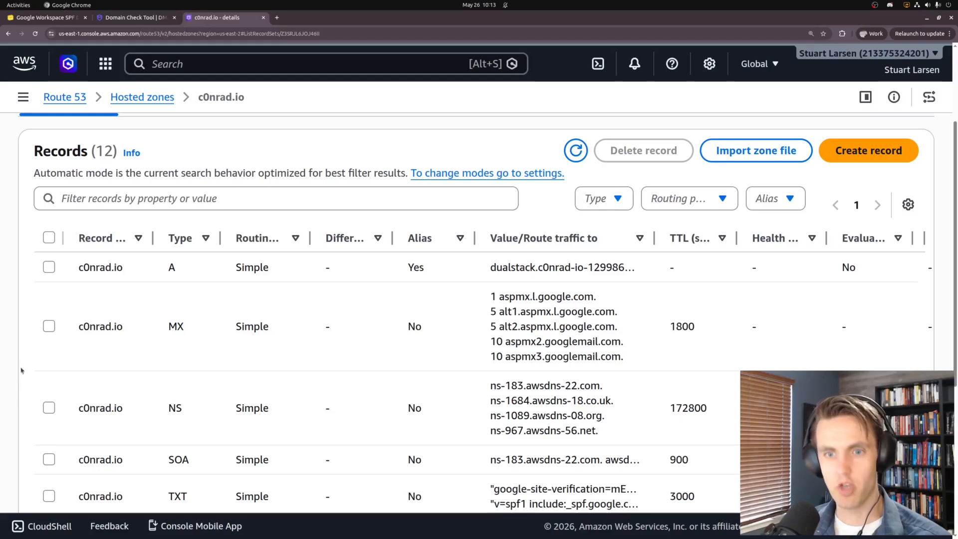
pyautogui.scroll(-2, 22, 361)
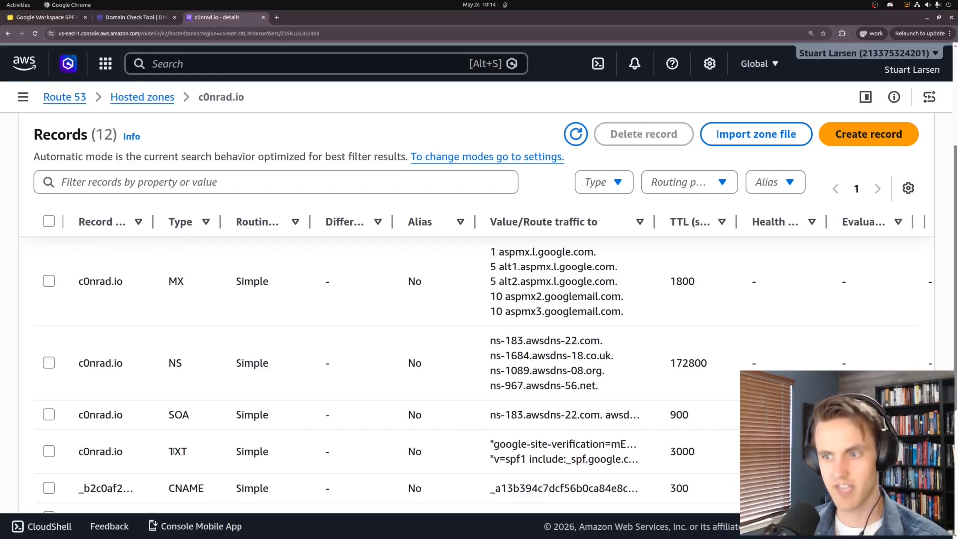
pyautogui.moveTo(494, 460); pyautogui.dragTo(613, 460)
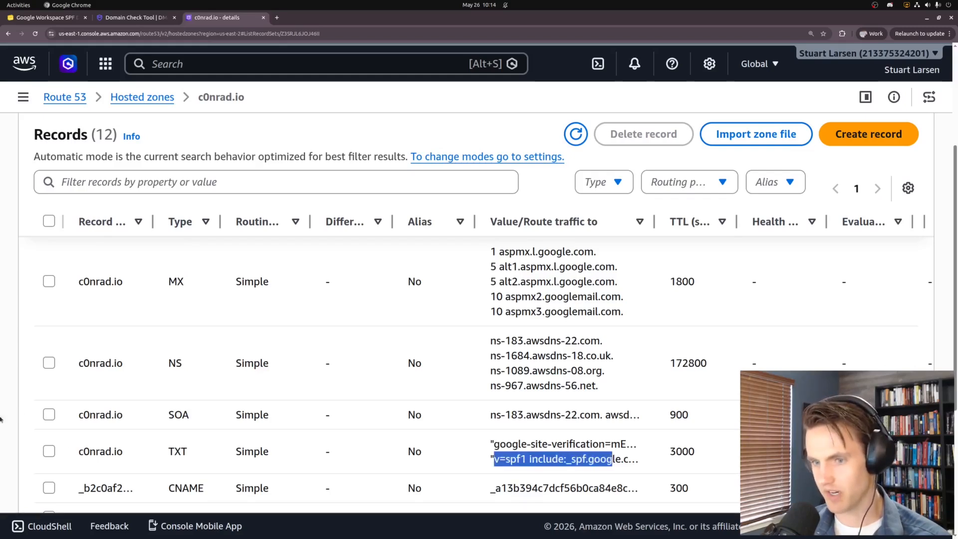
pyautogui.click(49, 452)
# Edit the root TXT record, raising its TTL from 3000 to 3600
pyautogui.click(492, 178)
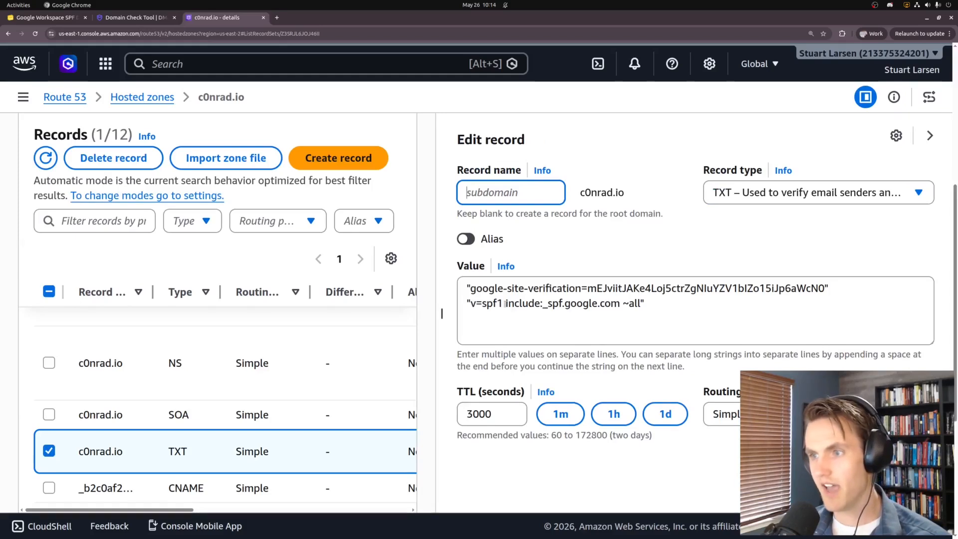
pyautogui.moveTo(506, 303); pyautogui.dragTo(621, 303)
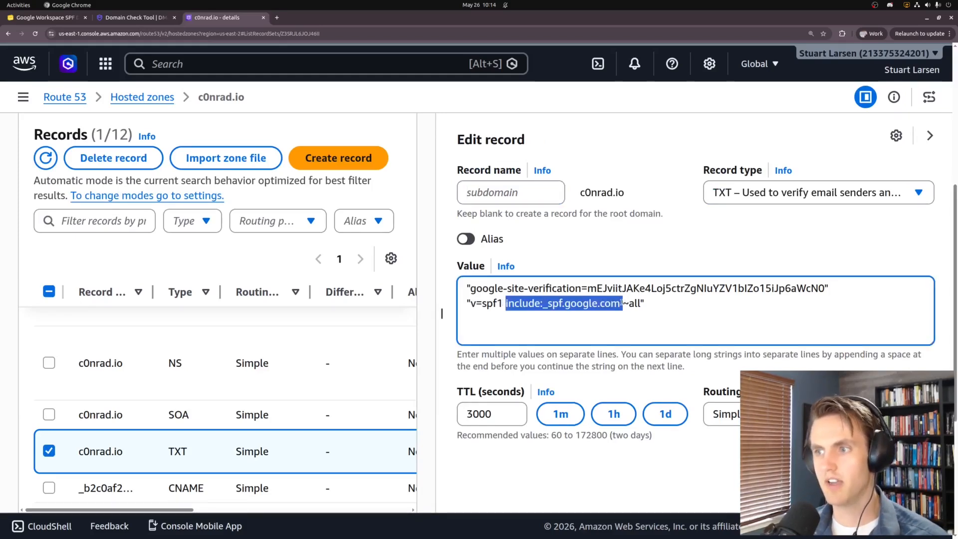
pyautogui.click(622, 303)
pyautogui.hotkey('shift', 'Left')
pyautogui.hotkey('shift', 'Left')
pyautogui.hotkey('shift', 'Left')
pyautogui.hotkey('shift', 'Left')
pyautogui.hotkey('shift', 'Left')
pyautogui.hotkey('shift', 'Left')
pyautogui.hotkey('shift', 'Left')
pyautogui.hotkey('shift', 'Left')
pyautogui.hotkey('shift', 'Left')
pyautogui.hotkey('shift', 'Left')
pyautogui.hotkey('shift', 'Left')
pyautogui.hotkey('shift', 'Left')
pyautogui.hotkey('shift', 'Left')
pyautogui.hotkey('shift', 'Left')
pyautogui.hotkey('shift', 'Left')
pyautogui.hotkey('shift', 'Left')
pyautogui.hotkey('shift', 'Left')
pyautogui.hotkey('shift', 'Left')
pyautogui.hotkey('shift', 'Left')
pyautogui.hotkey('shift', 'Left')
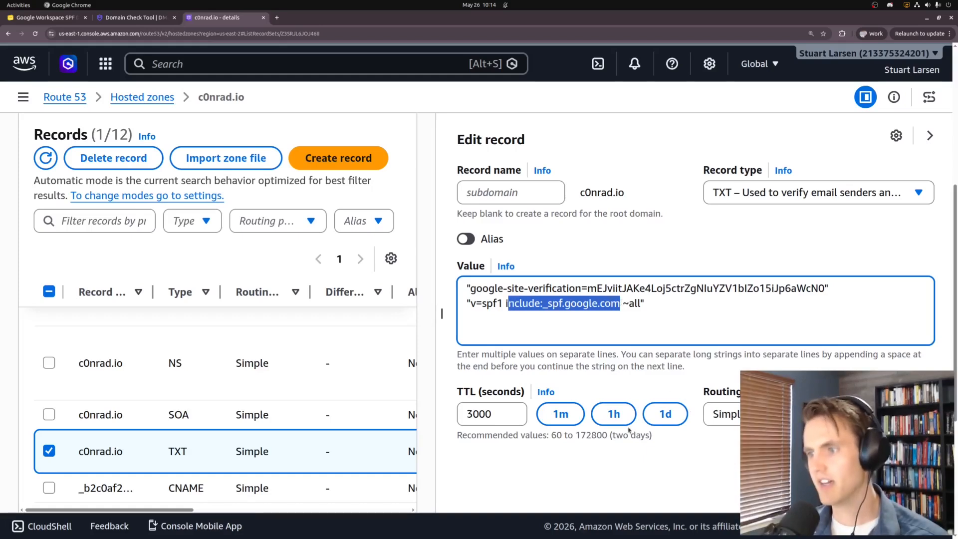
pyautogui.click(614, 414)
pyautogui.click(520, 284)
pyautogui.moveTo(467, 303); pyautogui.dragTo(633, 303)
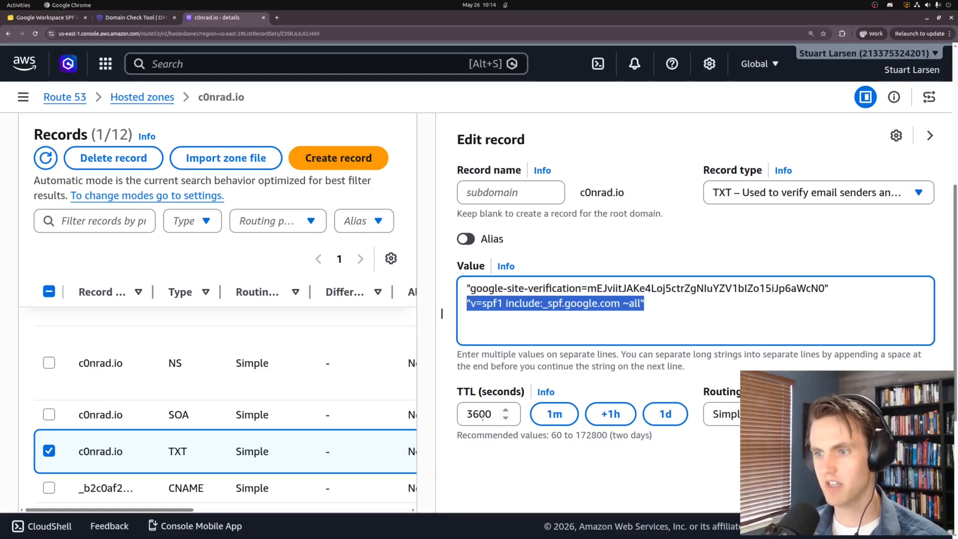
# Save the TXT record change, widen the records table and begin a new record
pyautogui.click(912, 468)
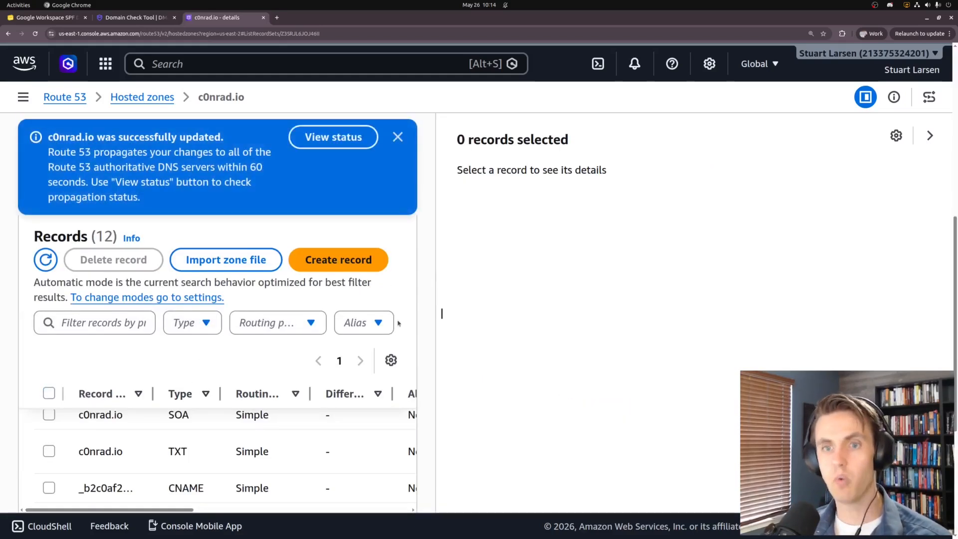
pyautogui.moveTo(441, 313); pyautogui.dragTo(615, 319)
pyautogui.click(526, 209)
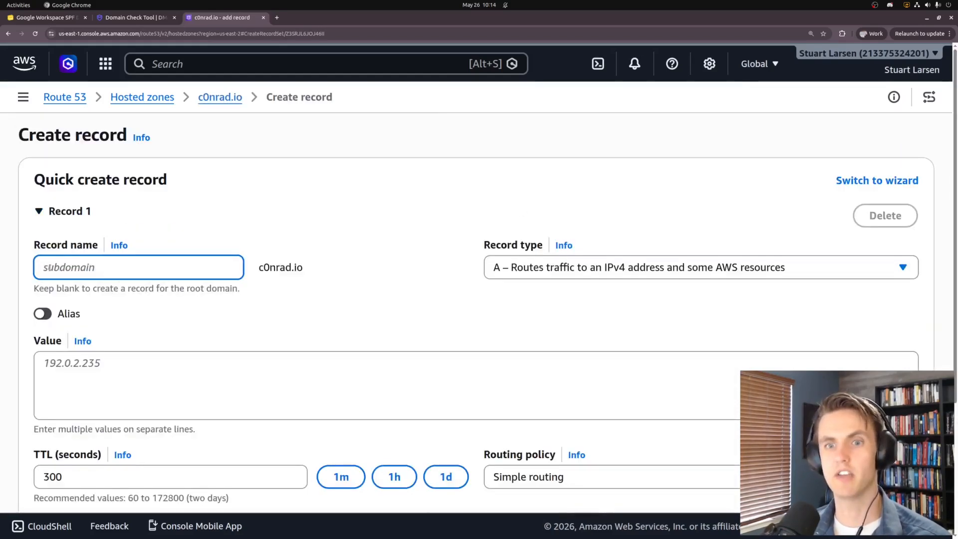
# Make the new record a TXT record and paste the SPF value copied from the slides
pyautogui.click(530, 274)
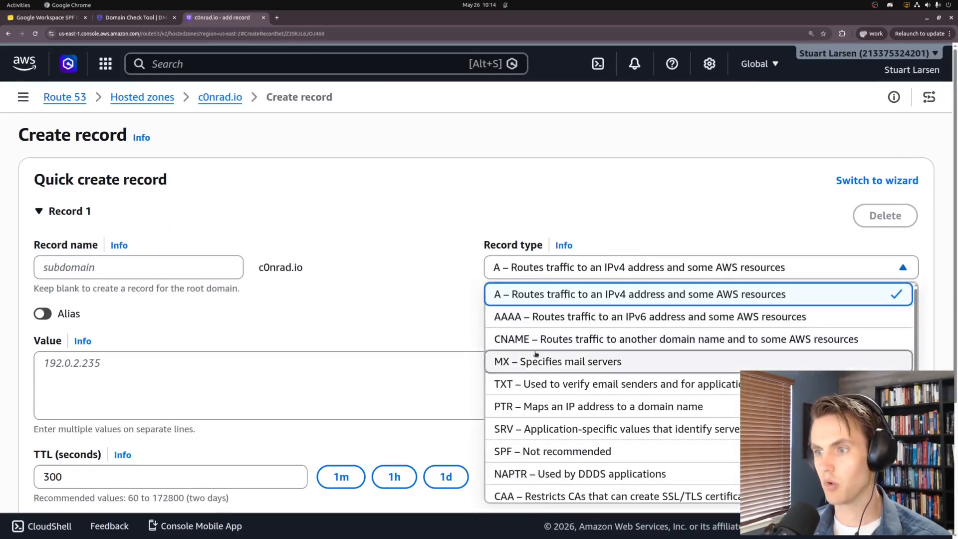
pyautogui.click(530, 382)
pyautogui.click(182, 387)
pyautogui.hotkey('ctrl', '1')
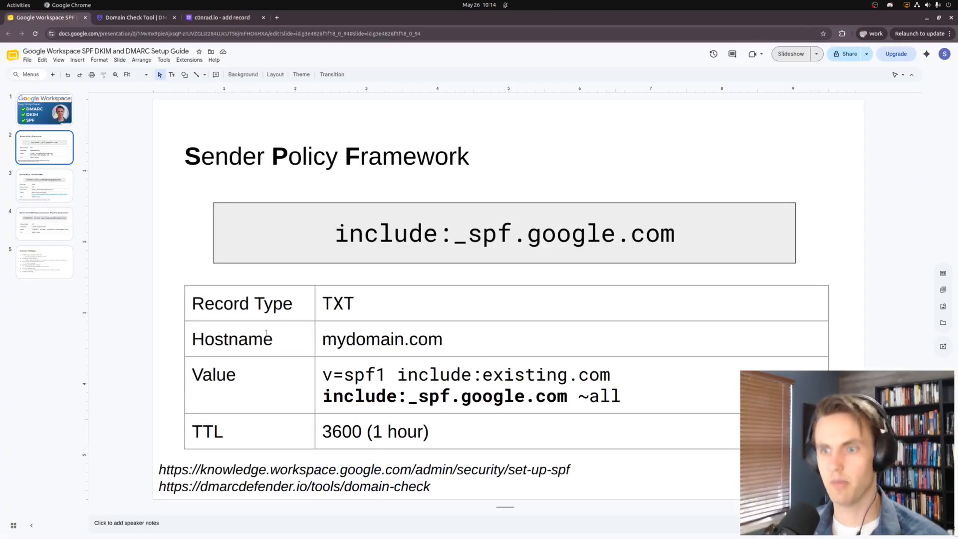
pyautogui.keyDown('shift'); pyautogui.click(619, 396); pyautogui.keyUp('shift')
pyautogui.hotkey('ctrl', 'c')
pyautogui.hotkey('ctrl', 'Tab')
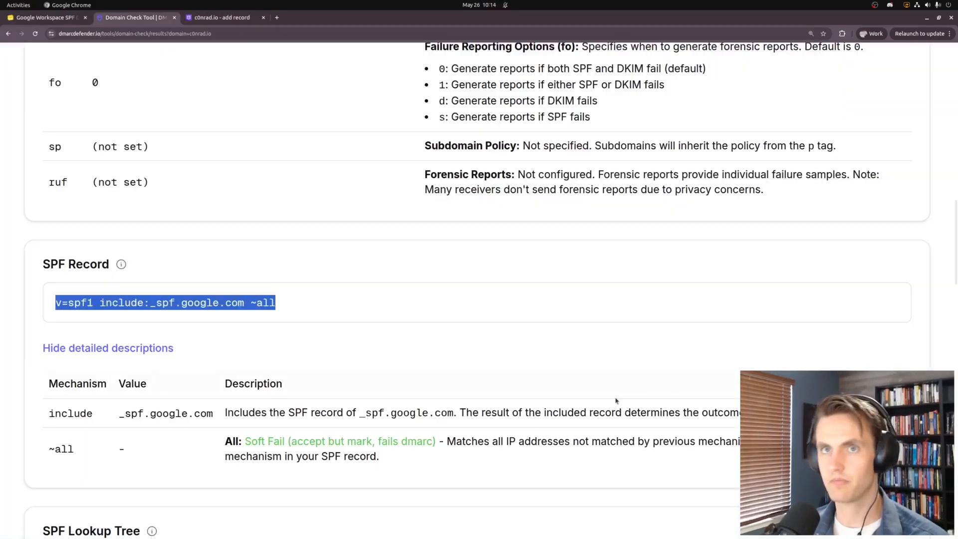
pyautogui.hotkey('ctrl', 'Tab')
pyautogui.hotkey('ctrl', 'v')
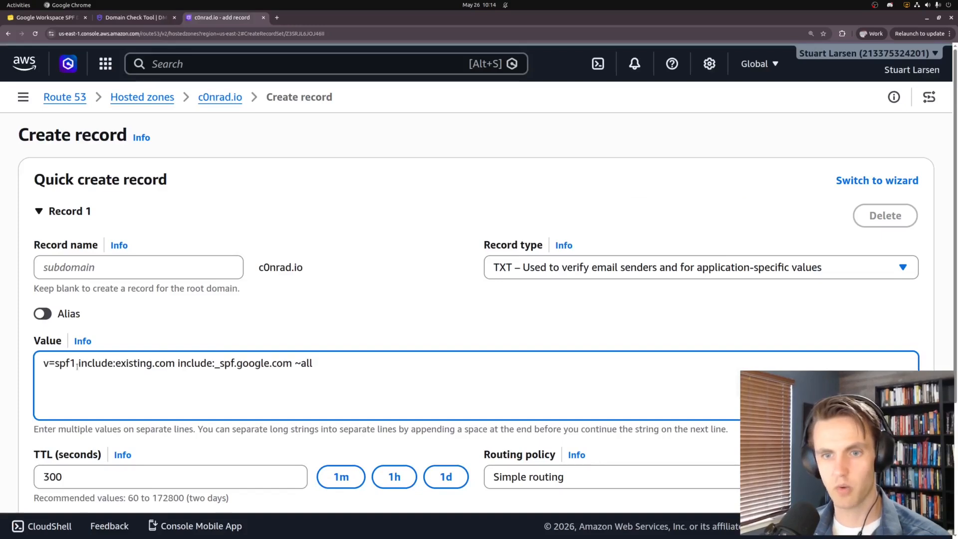
# Delete 'include:existing.com' from the value and set the TTL to 3600
pyautogui.moveTo(78, 363); pyautogui.dragTo(176, 363)
pyautogui.press('BackSpace')
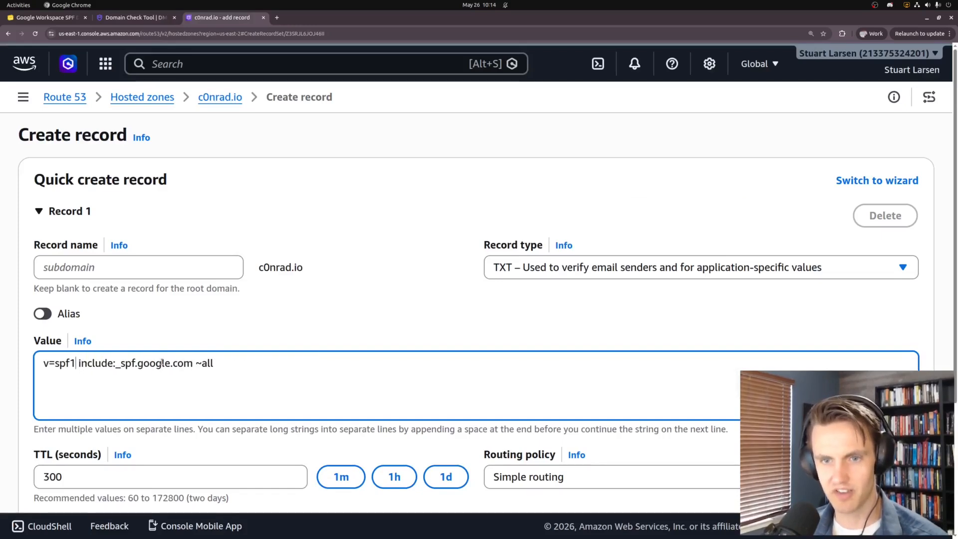
pyautogui.scroll(-1, 59, 500)
pyautogui.click(394, 431)
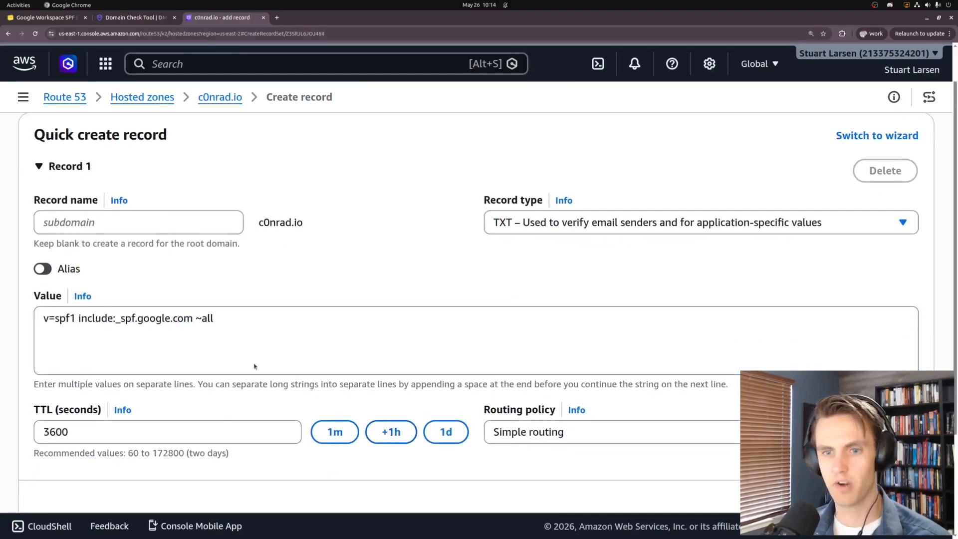
pyautogui.moveTo(219, 318); pyautogui.dragTo(1, 268)
pyautogui.scroll(1, 26, 369)
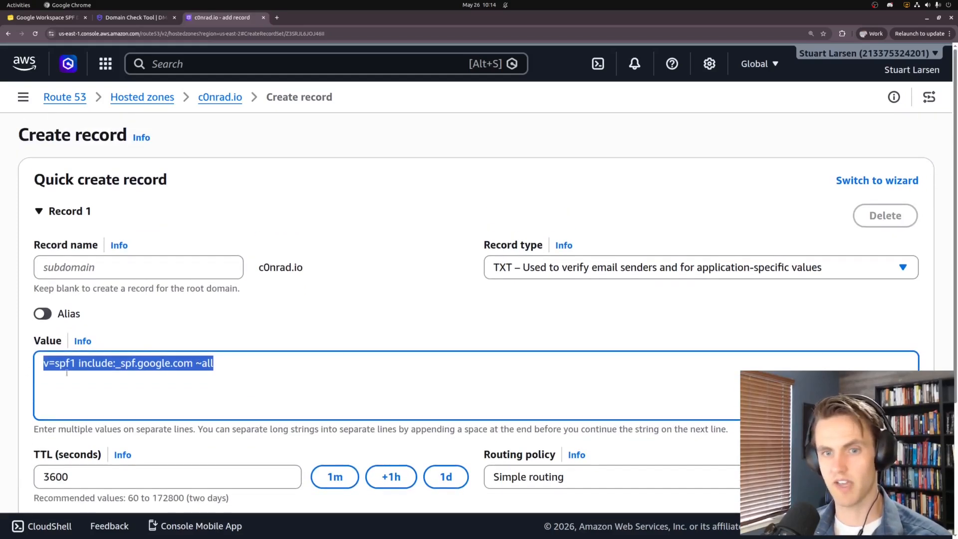
pyautogui.moveTo(92, 364); pyautogui.dragTo(180, 365)
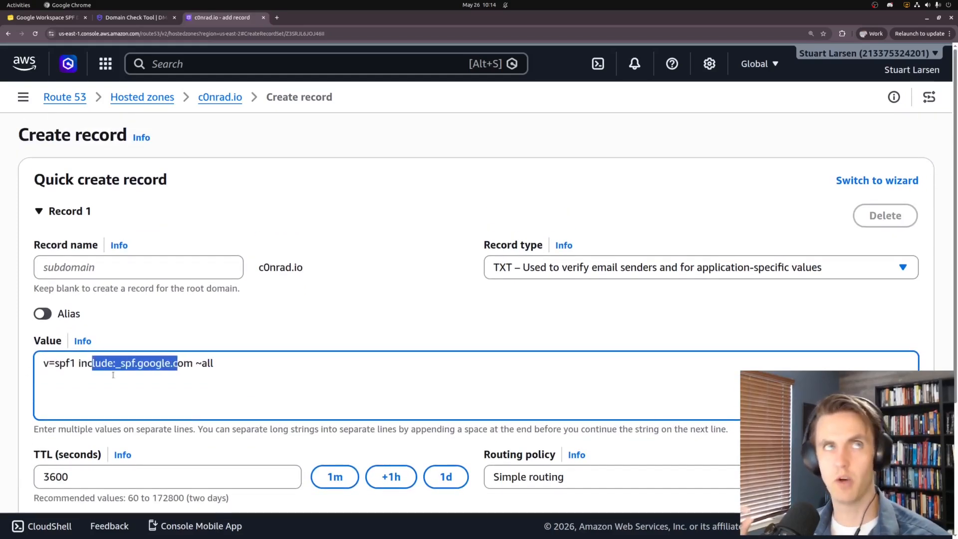
pyautogui.moveTo(195, 363); pyautogui.dragTo(214, 363)
pyautogui.scroll(-1, 302, 421)
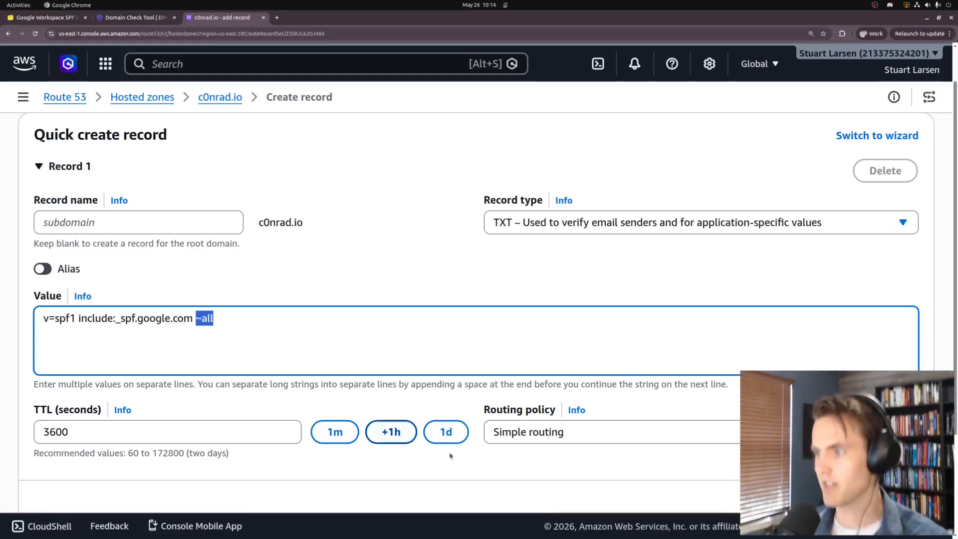
pyautogui.scroll(-2, 450, 455)
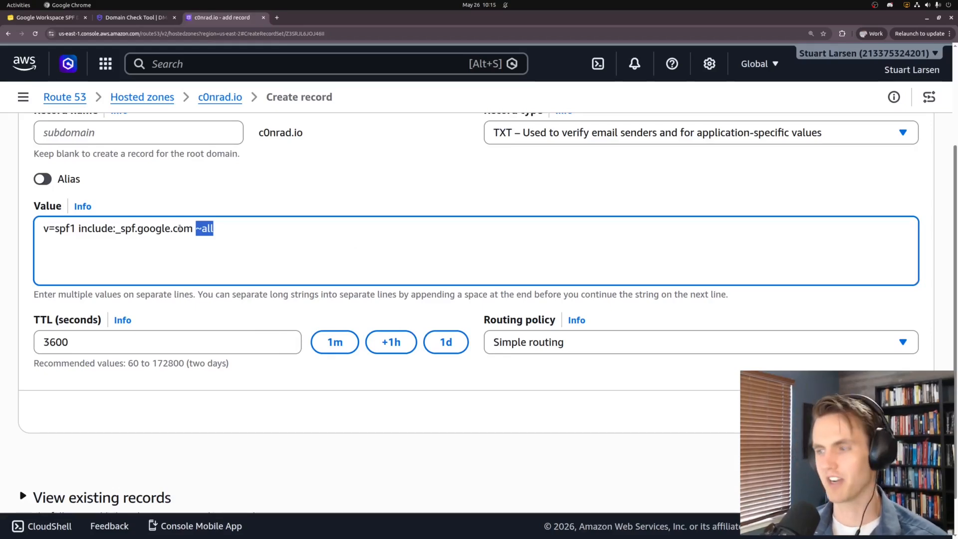
pyautogui.scroll(3, 180, 228)
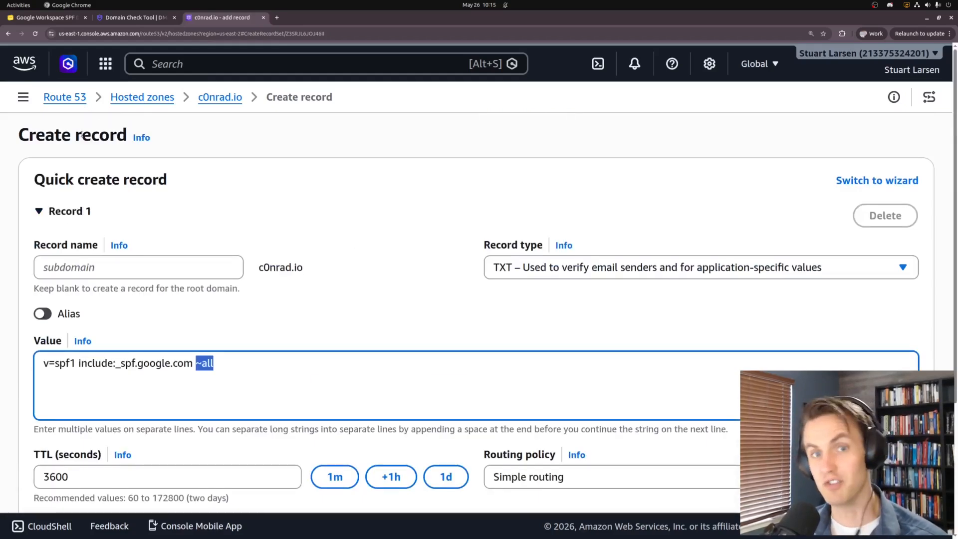
# Advance to the DKIM slide and review its example value
pyautogui.click(48, 18)
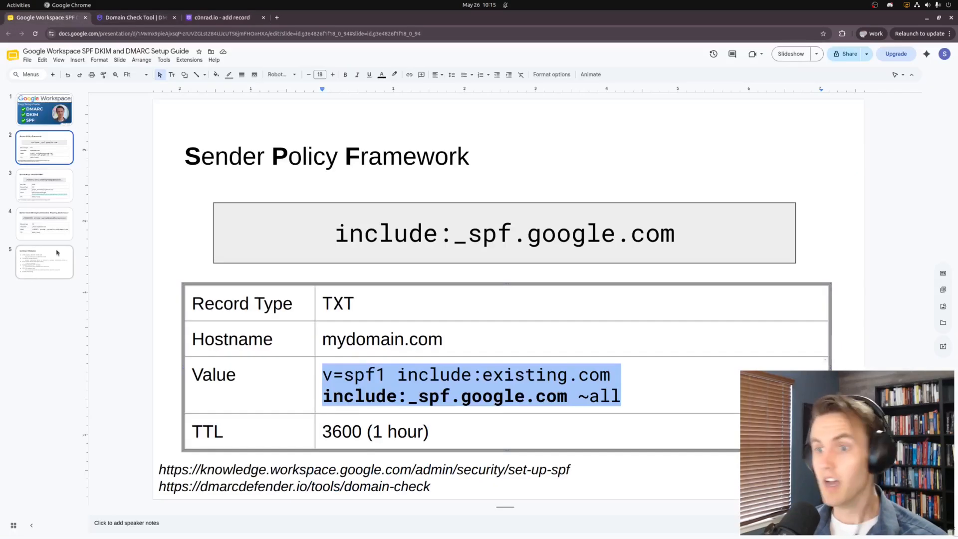
pyautogui.click(126, 223)
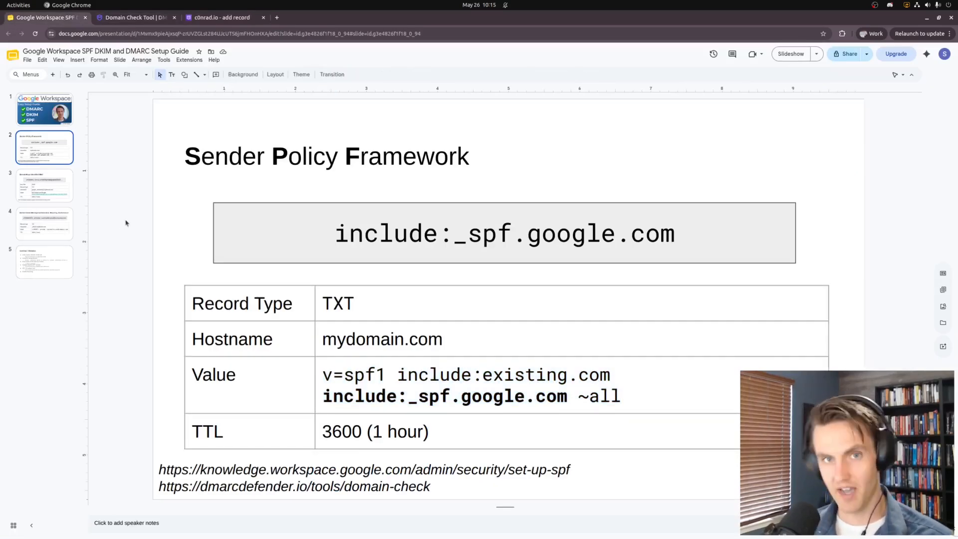
pyautogui.press('Down')
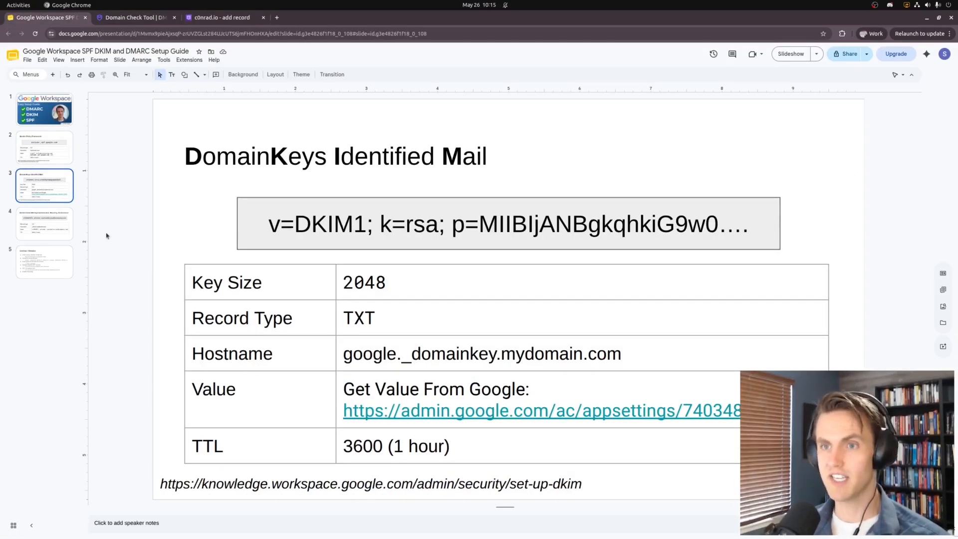
pyautogui.click(268, 230)
pyautogui.moveTo(270, 222); pyautogui.dragTo(766, 222)
pyautogui.click(154, 256)
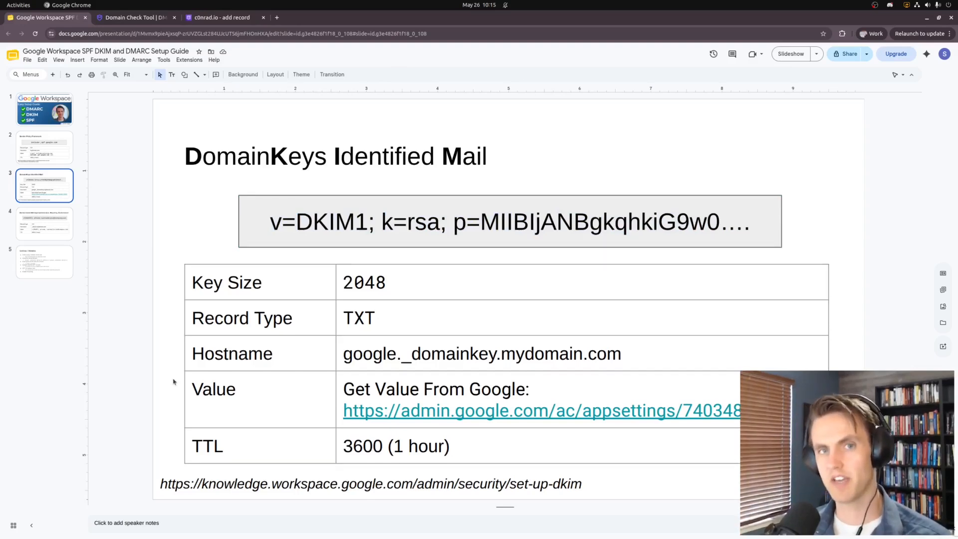
# Open the slide's admin.google.com settings link in a new tab
pyautogui.doubleClick(443, 410)
pyautogui.doubleClick(442, 410)
pyautogui.click(389, 431)
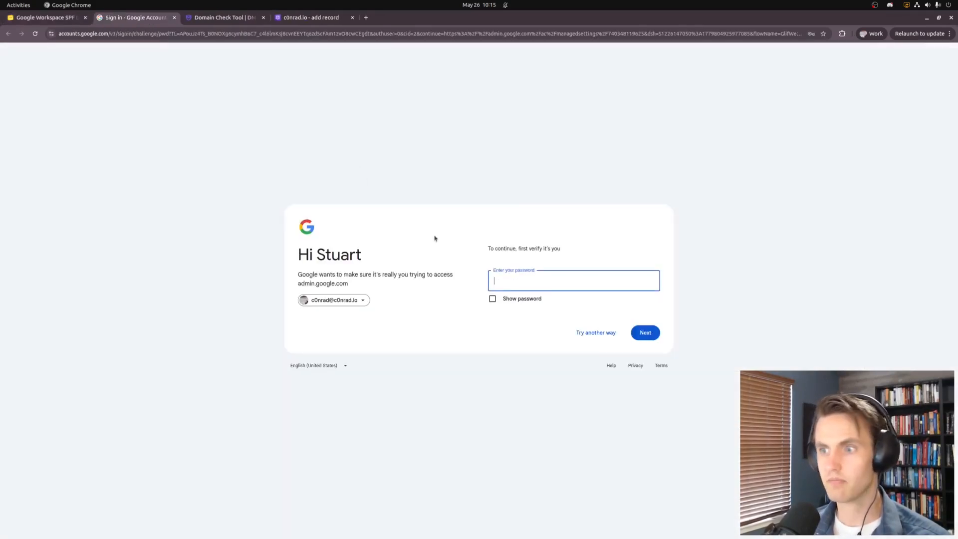
# Sign in with the saved account password, zoom to 150% and reach Gmail's Authenticate email page
pyautogui.click(508, 285)
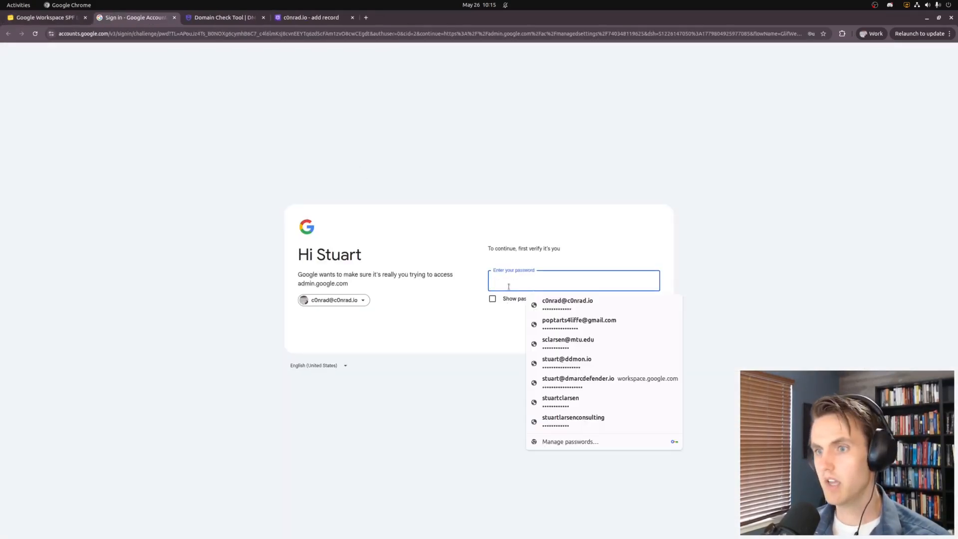
pyautogui.click(560, 307)
pyautogui.click(641, 337)
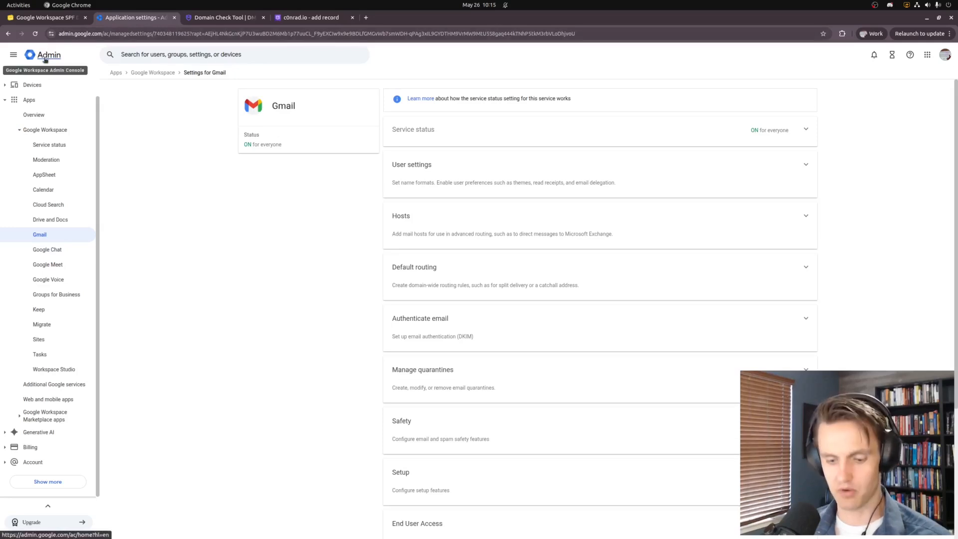
pyautogui.hotkey('ctrl', '+')
pyautogui.hotkey('ctrl', '+')
pyautogui.hotkey('ctrl', '+')
pyautogui.hotkey('ctrl', '+')
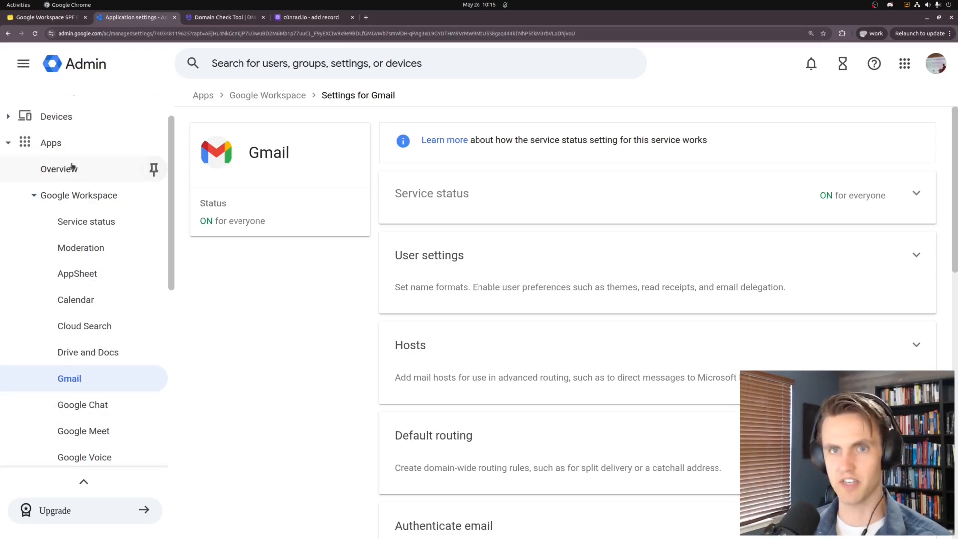
pyautogui.scroll(-5, 388, 403)
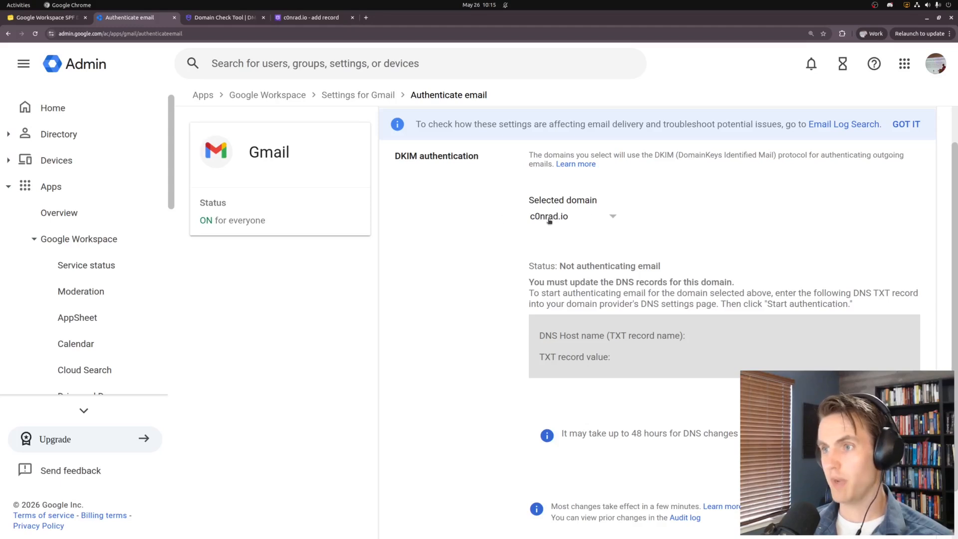
# Generate a 2048-bit DKIM key with prefix 'google' and select its TXT record value
pyautogui.scroll(-2, 479, 306)
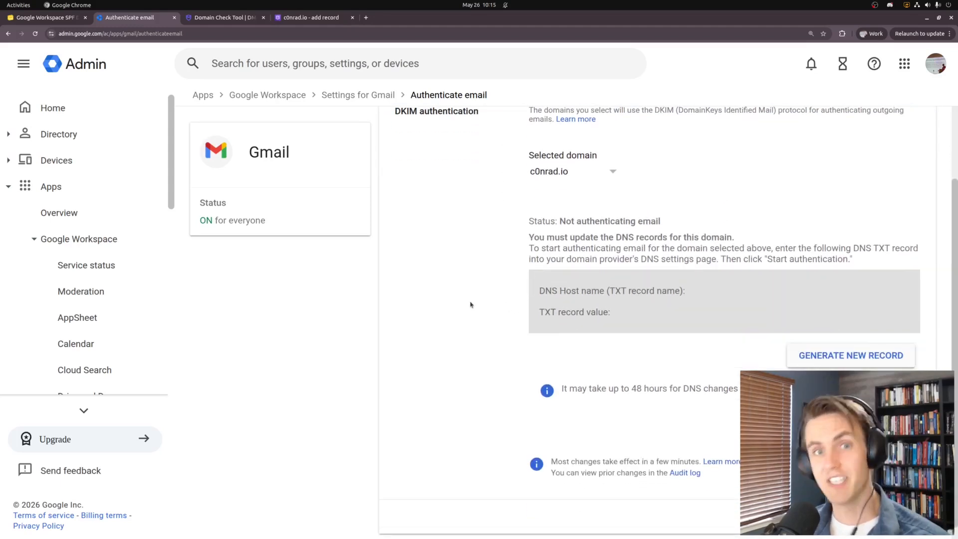
pyautogui.click(867, 357)
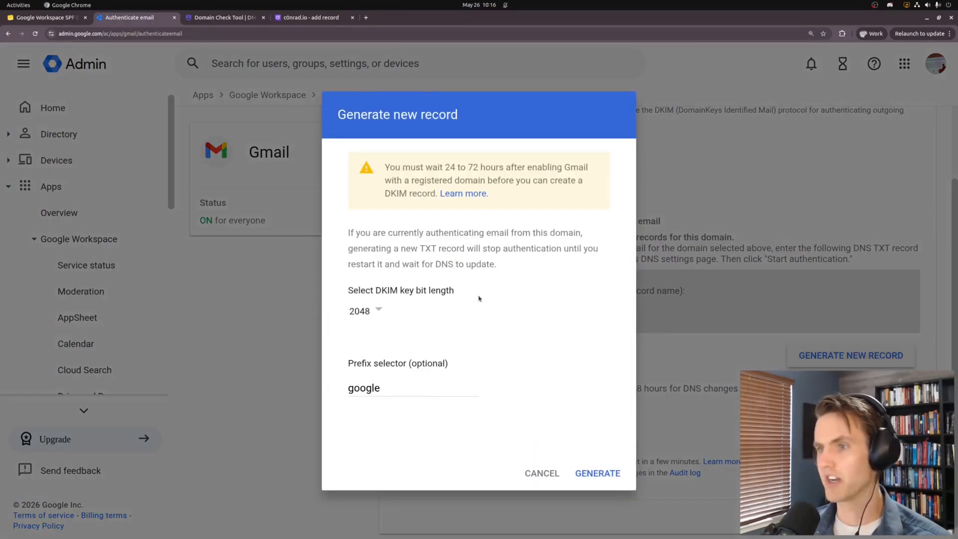
pyautogui.click(378, 310)
pyautogui.click(372, 333)
pyautogui.click(377, 319)
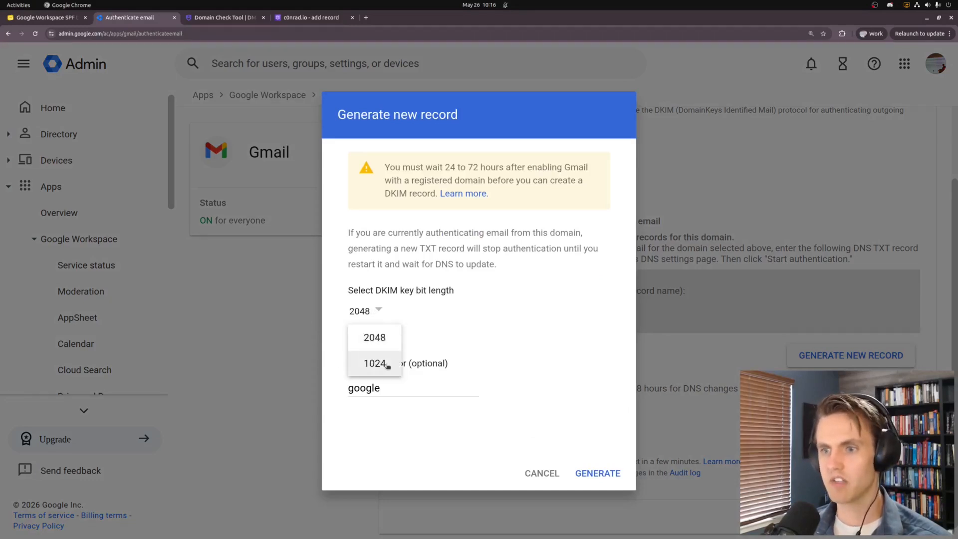
pyautogui.click(373, 335)
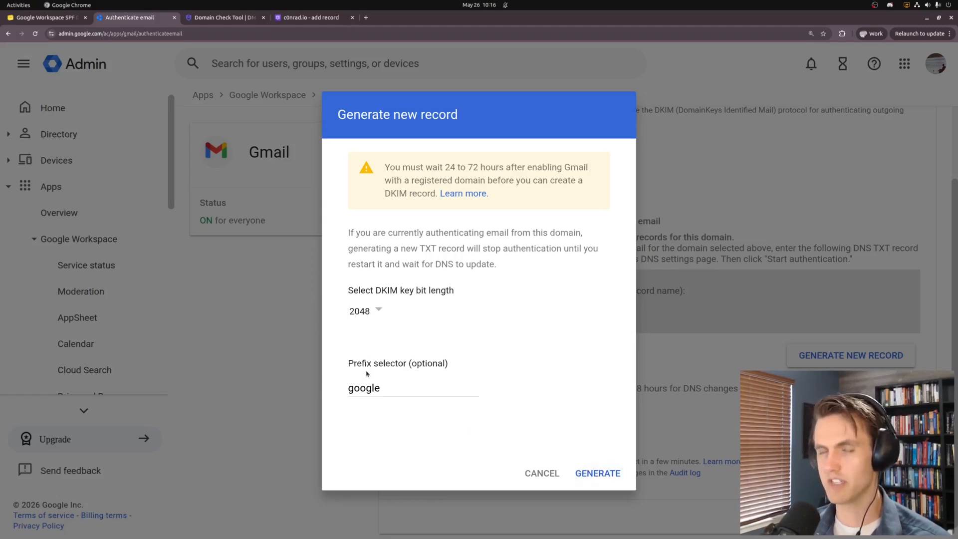
pyautogui.click(598, 472)
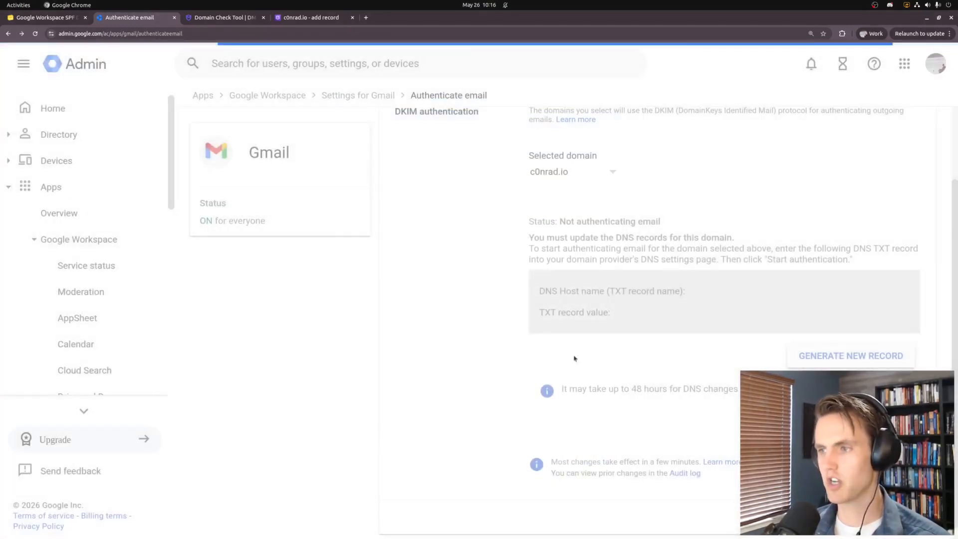
pyautogui.scroll(-2, 615, 298)
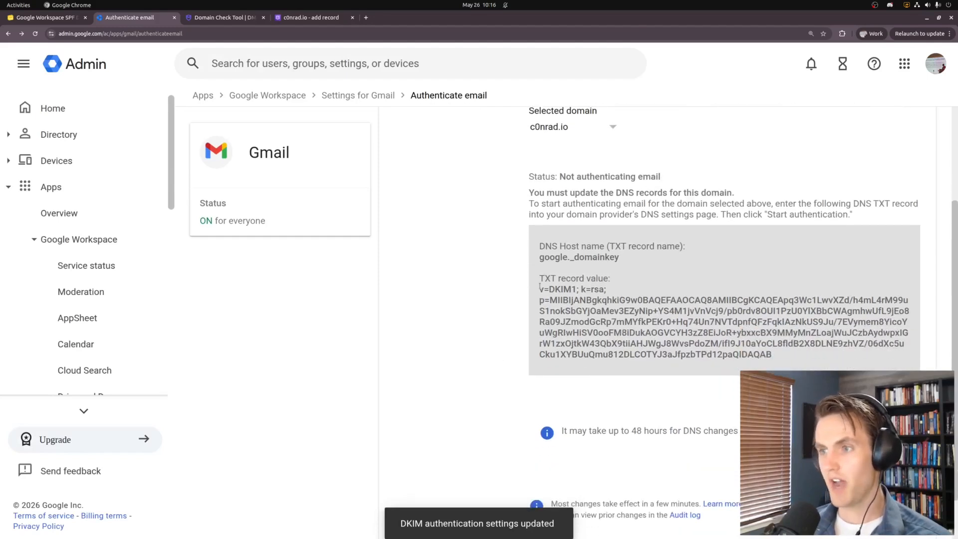
pyautogui.moveTo(539, 290); pyautogui.dragTo(781, 361)
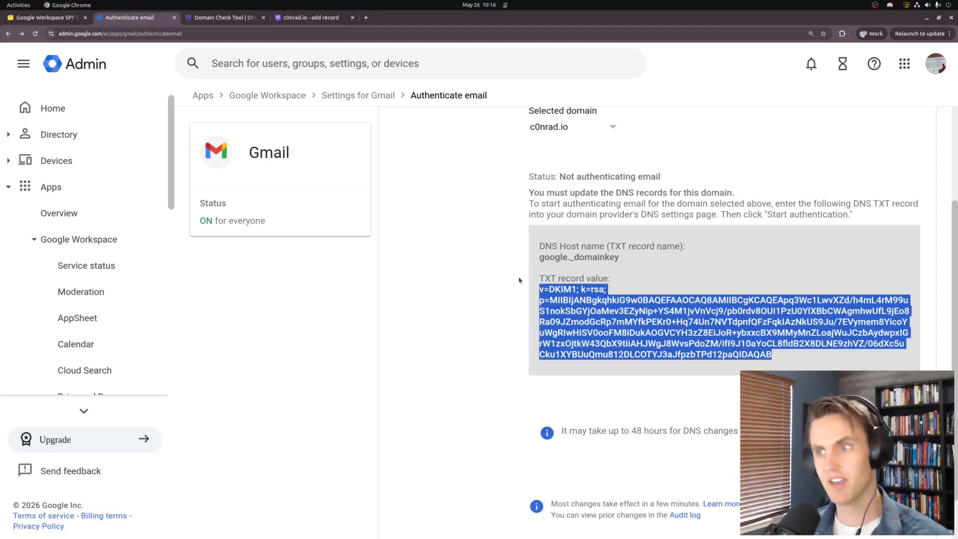
# Start another record in the c0nrad.io zone named google._domainkey
pyautogui.click(225, 18)
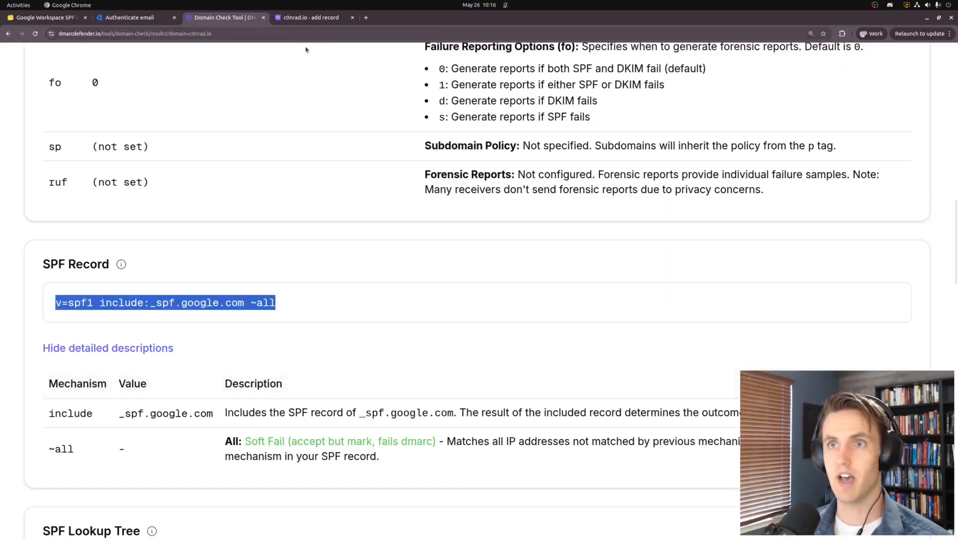
pyautogui.click(310, 19)
pyautogui.click(147, 269)
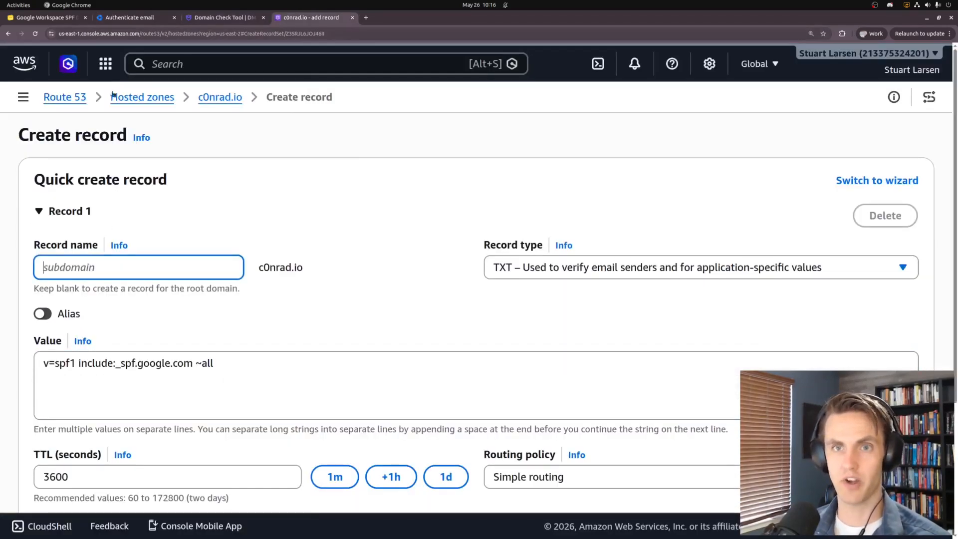
pyautogui.click(220, 96)
pyautogui.click(269, 373)
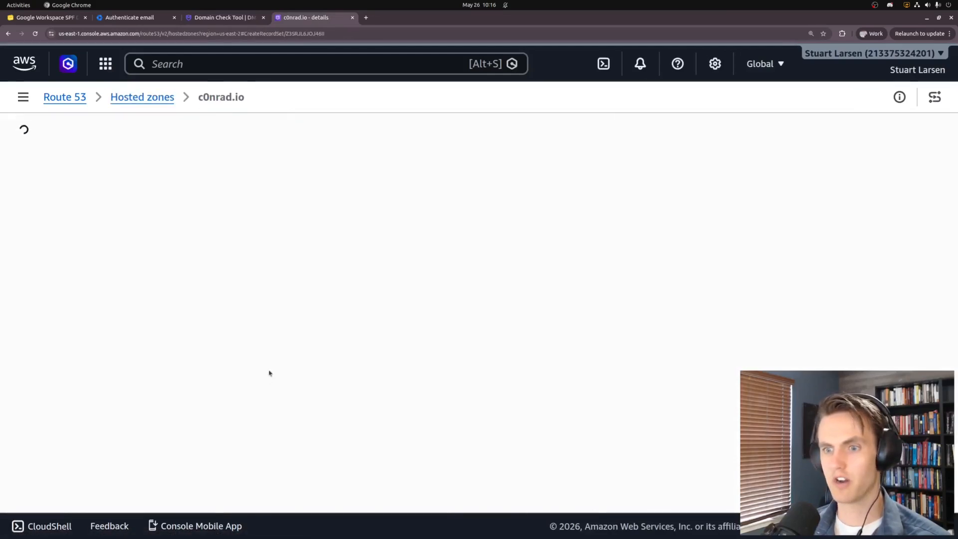
pyautogui.write('google._domainkey')
# Set the record type to TXT and paste the DKIM value into it
pyautogui.hotkey('ctrl', 'shift', 'Tab')
pyautogui.hotkey('ctrl', 'shift', 'Tab')
pyautogui.click(559, 271)
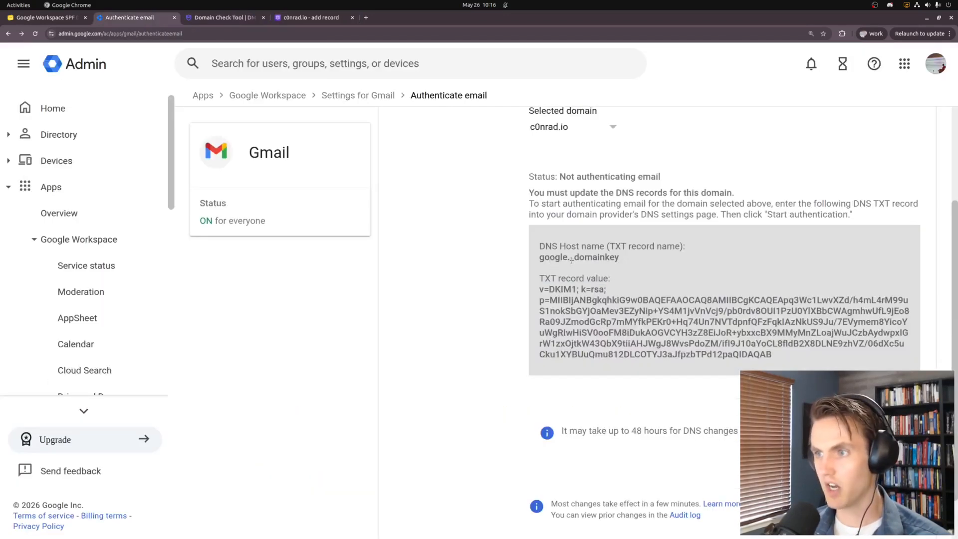
pyautogui.moveTo(578, 257); pyautogui.dragTo(621, 260)
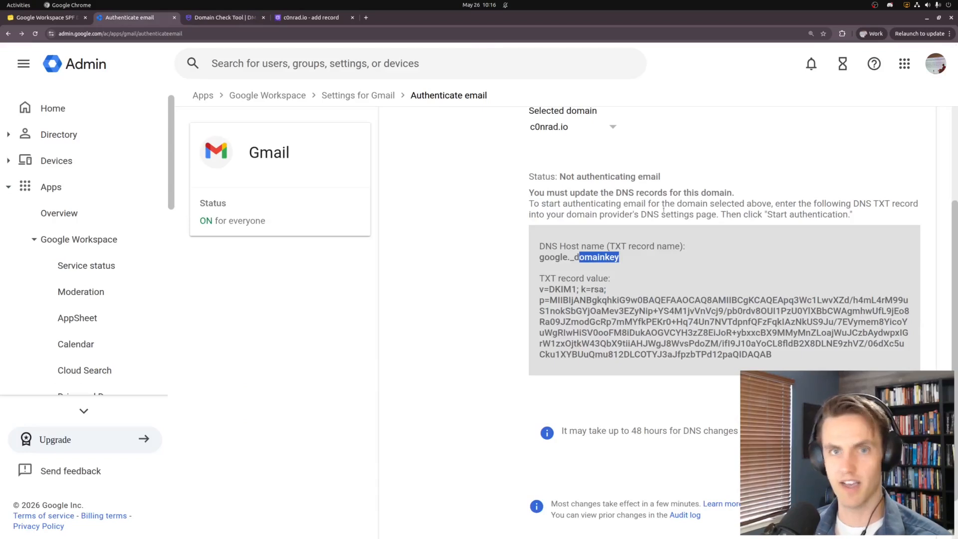
pyautogui.hotkey('ctrl', 'Tab')
pyautogui.hotkey('ctrl', 'Tab')
pyautogui.scroll(-1, 349, 269)
pyautogui.click(649, 222)
pyautogui.click(532, 340)
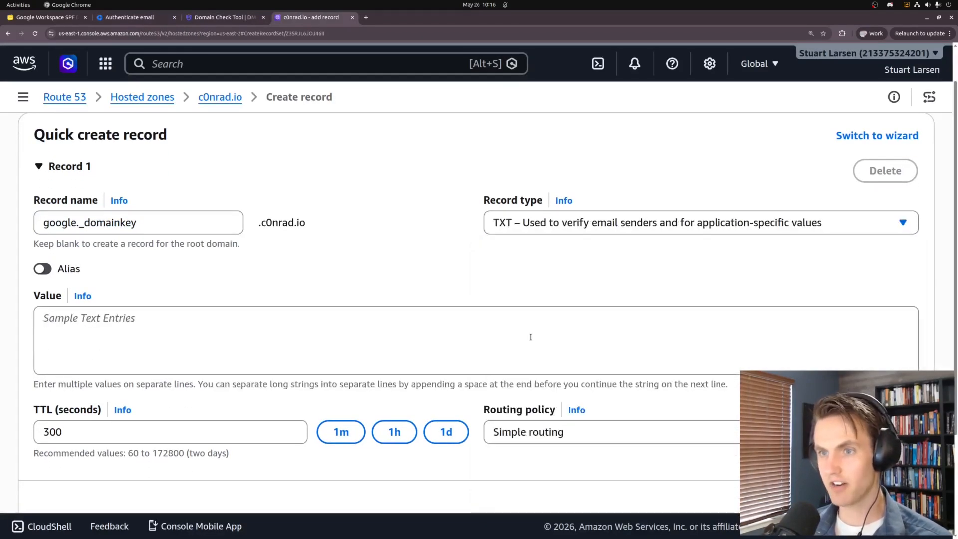
pyautogui.click(125, 348)
pyautogui.write('v=DKIM1; k=rsa; p=MIIBIjANBgkqhkiG9w0BAQEFAAOCAQ8AMIIBCgKCAQEApq3Wc1LwvXZd/h4mL4rM99uS1nokSbGYjOaMev3EZyNip+YS4M1jvVnVcj9/pb0rdv8OUI1PzU0YIXBbCWAgmhwUfL9jEo8Ra09JZmodGcRp7mMYfkPEKr0+Hq74Un7NVTdpnfQFzFqkIAzNkUS9Ju/7EVymem8YicoYuWgRlwHiSV0ooFM8iDukAOGVCYH3zZ8EiJoR+ybxxcBX9MMyMnZLoajWuJCzbAydwpxIGrW1zxOjtkW43QbX9tiAHJWgJ8WvsPdoZM/ifI9J10aYoCL8fldB2X8DLNE9zhVZ/06dXc5uCku1XYBUuQmu812DLCOTYJ3aJfpzbTPd12paQIDAQAB')
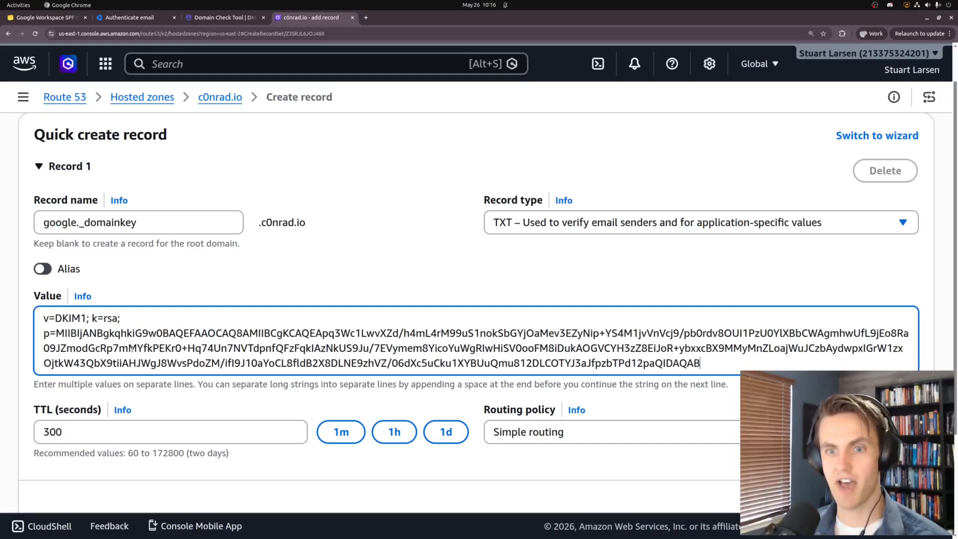
# Replace the value with the full DKIM TXT value copied from Google Admin
pyautogui.hotkey('ctrl', 'shift', 'Tab')
pyautogui.hotkey('ctrl', 'shift', 'Tab')
pyautogui.moveTo(522, 292); pyautogui.dragTo(831, 372)
pyautogui.hotkey('ctrl', 'c')
pyautogui.hotkey('ctrl', 'Tab')
pyautogui.hotkey('ctrl', 'Tab')
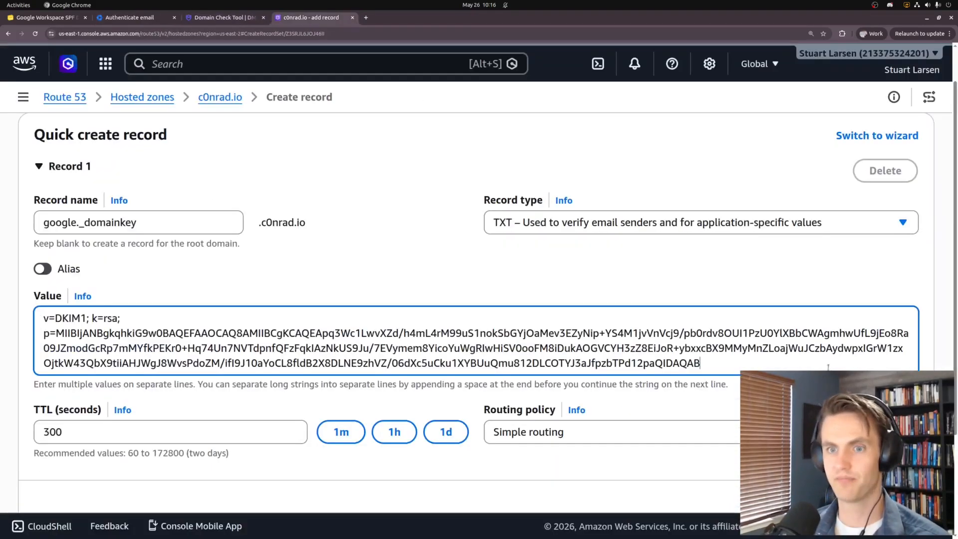
pyautogui.hotkey('ctrl', 'a')
pyautogui.hotkey('ctrl', 'v')
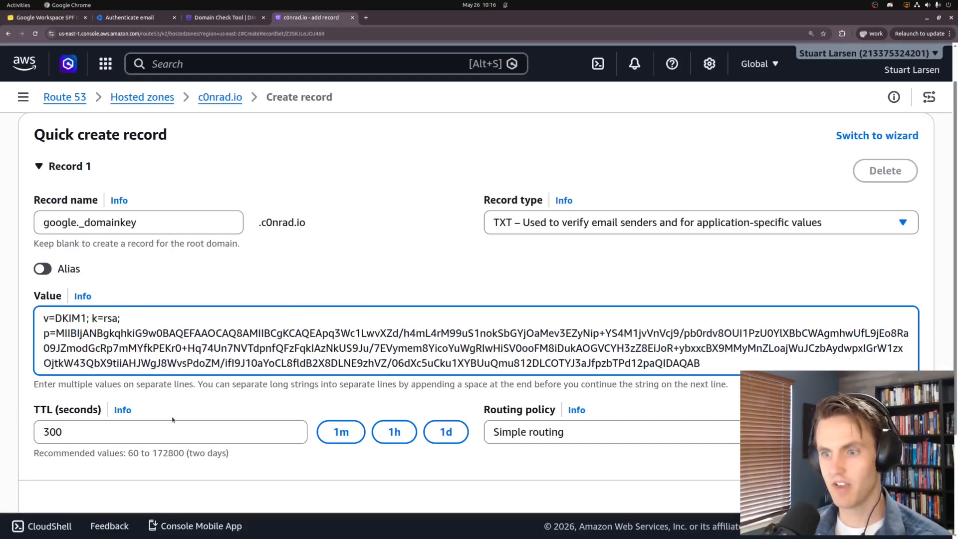
# Set a 3600 TTL and submit, which fails with CharacterStringTooLong
pyautogui.click(395, 432)
pyautogui.scroll(-3, 69, 345)
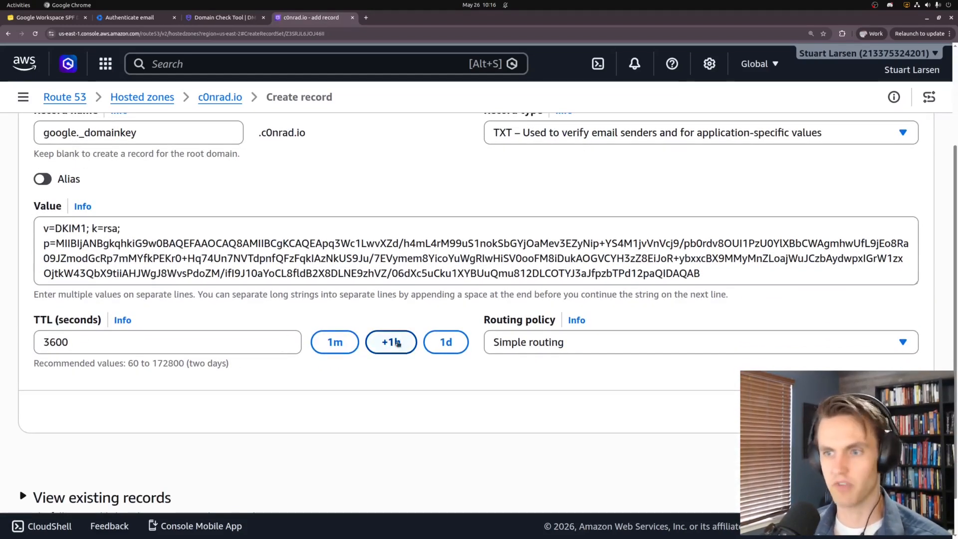
pyautogui.scroll(3, 75, 425)
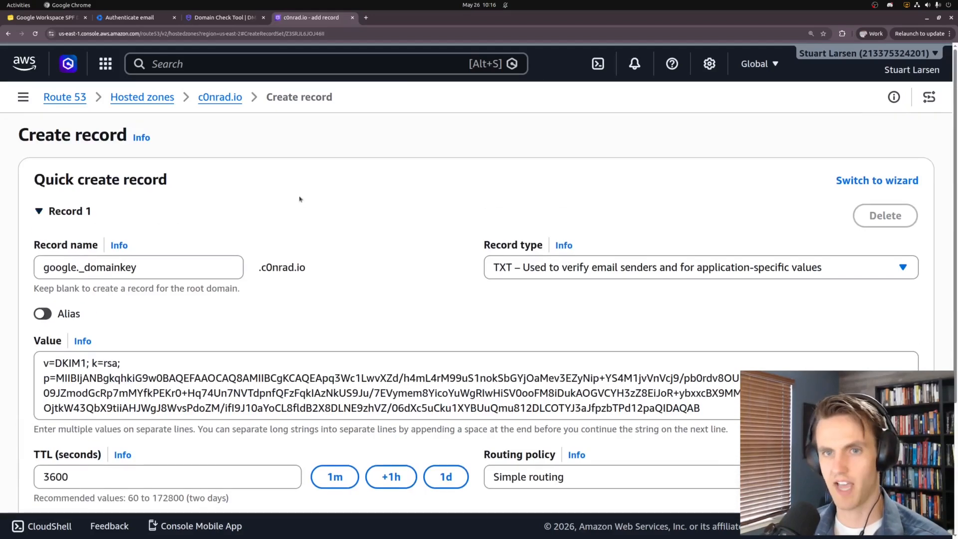
pyautogui.scroll(-3, 608, 358)
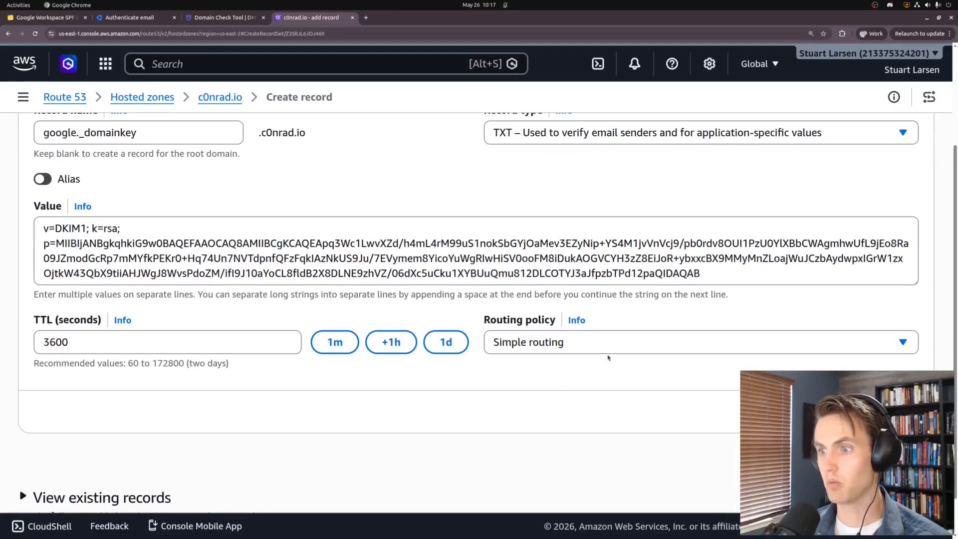
pyautogui.click(879, 460)
pyautogui.scroll(4, 182, 200)
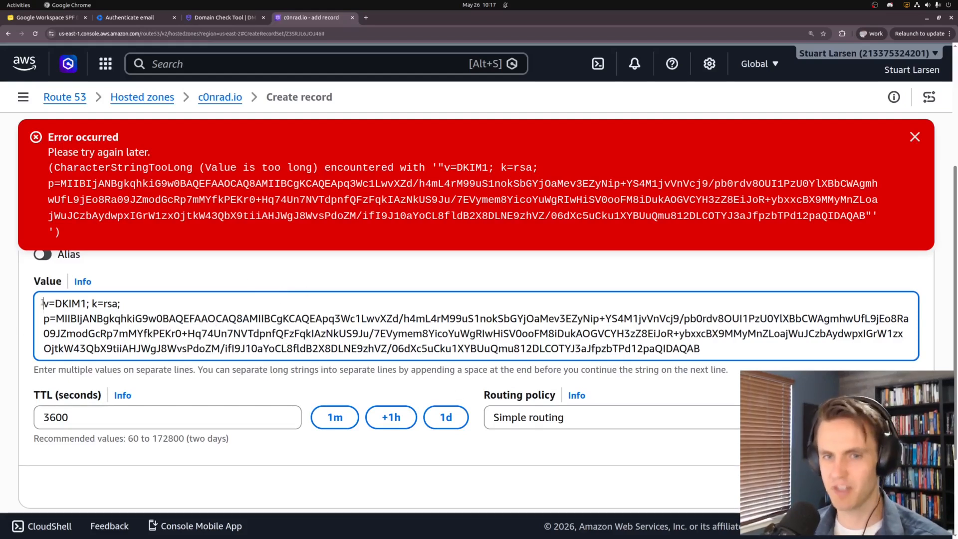
# Quote the DKIM value, split it into two strings after 7E, and create the google._domainkey record
pyautogui.write('"')
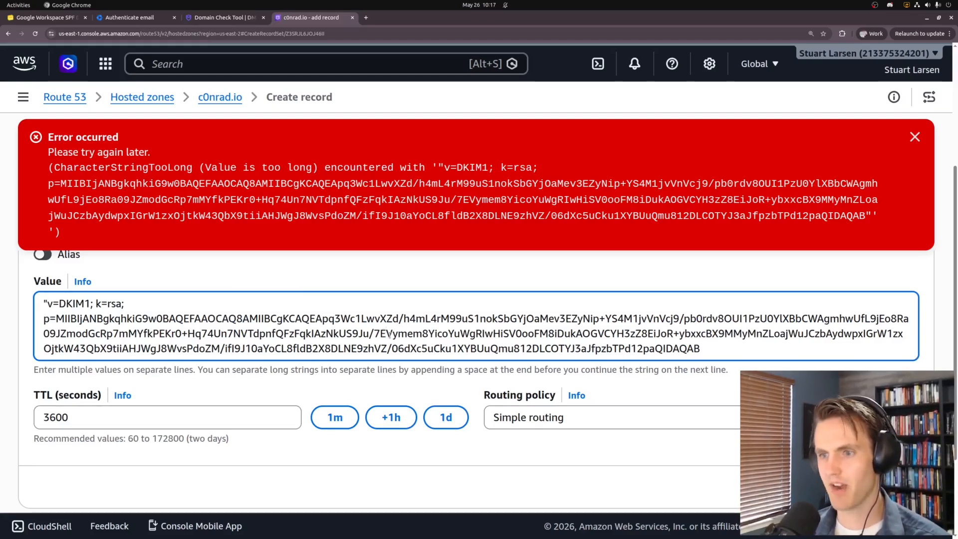
pyautogui.click(389, 334)
pyautogui.write('"')
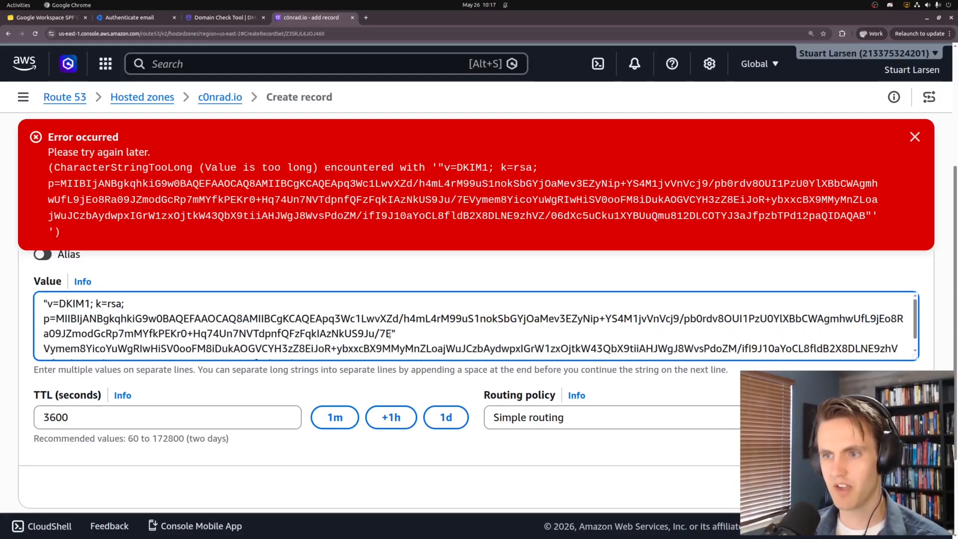
pyautogui.write(' "')
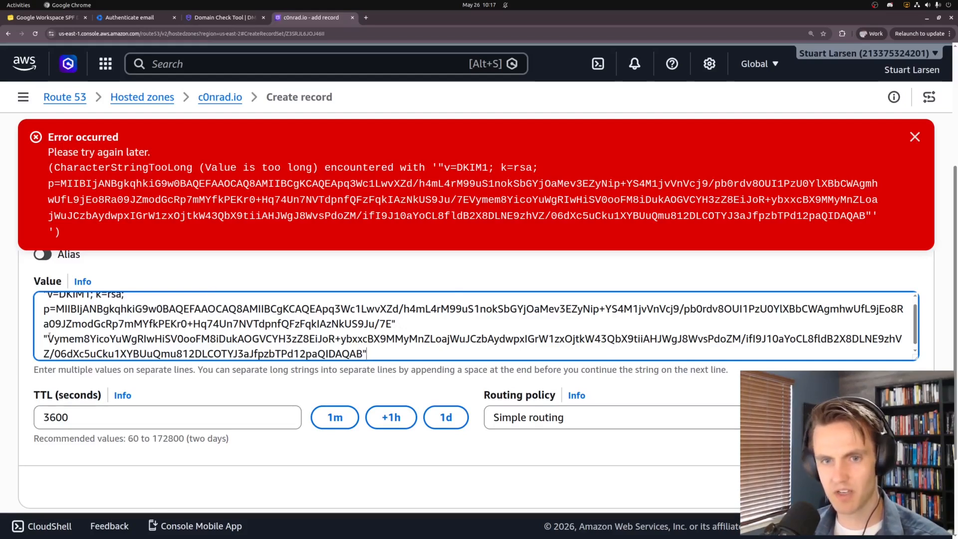
pyautogui.moveTo(48, 338); pyautogui.dragTo(392, 324)
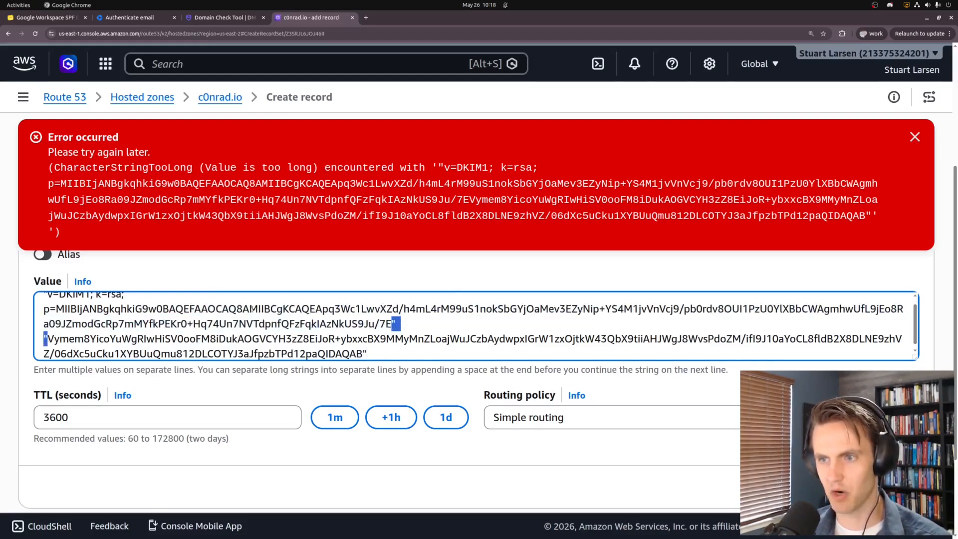
pyautogui.click(408, 349)
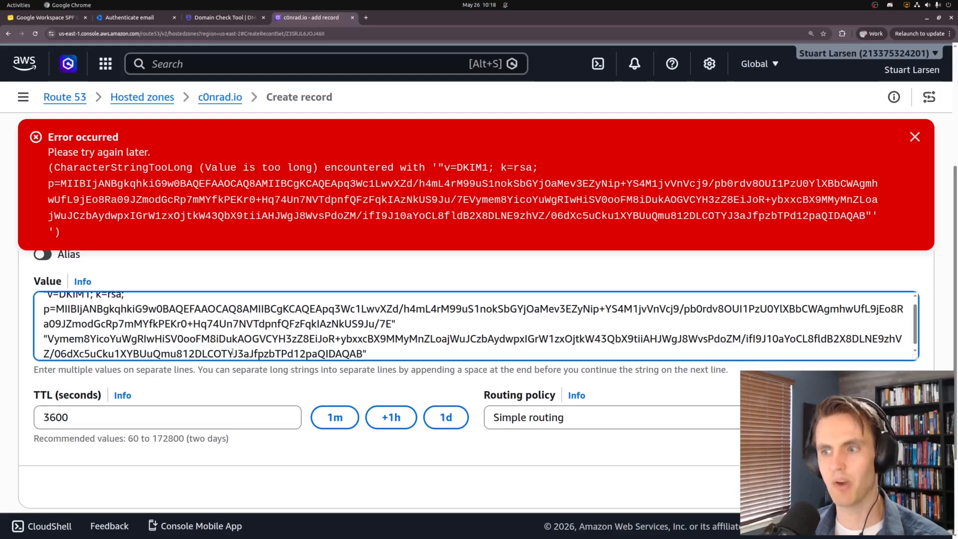
pyautogui.scroll(-2, 693, 451)
pyautogui.click(886, 412)
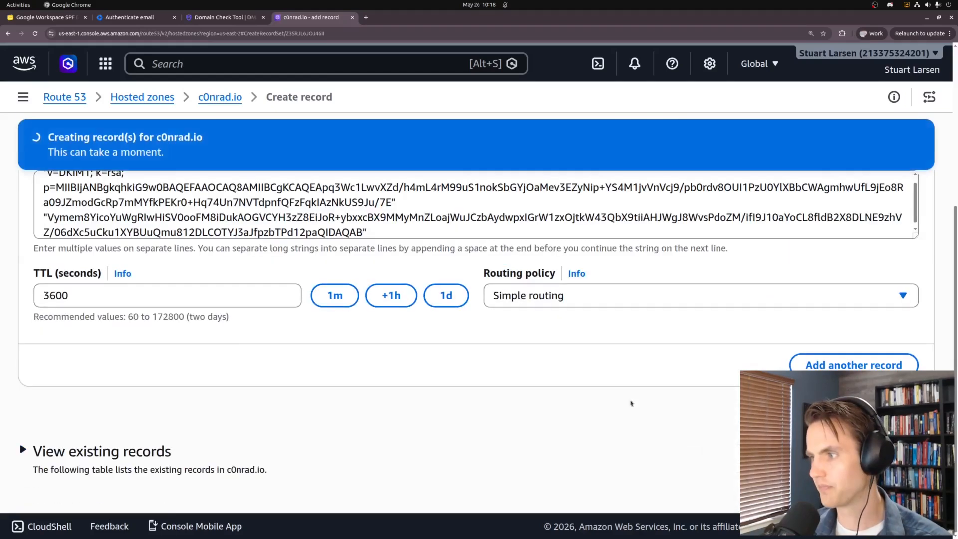
# Open the new google._domainkey TXT record's details to confirm the split DKIM value
pyautogui.scroll(-1, 216, 360)
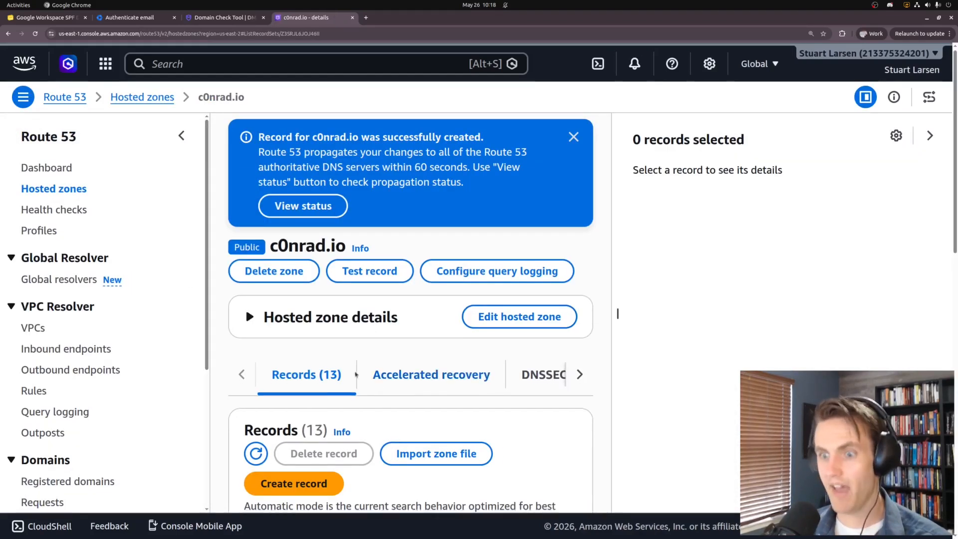
pyautogui.scroll(-6, 216, 360)
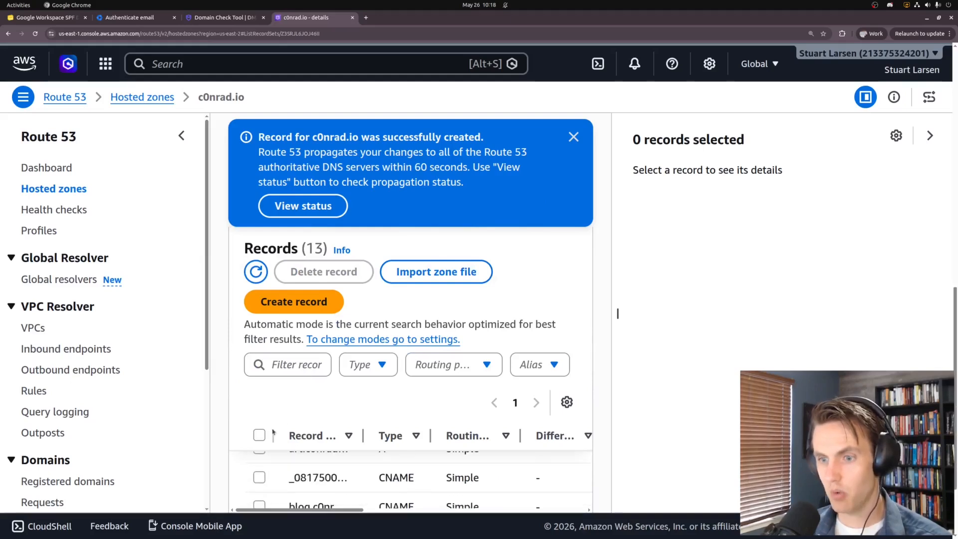
pyautogui.click(929, 135)
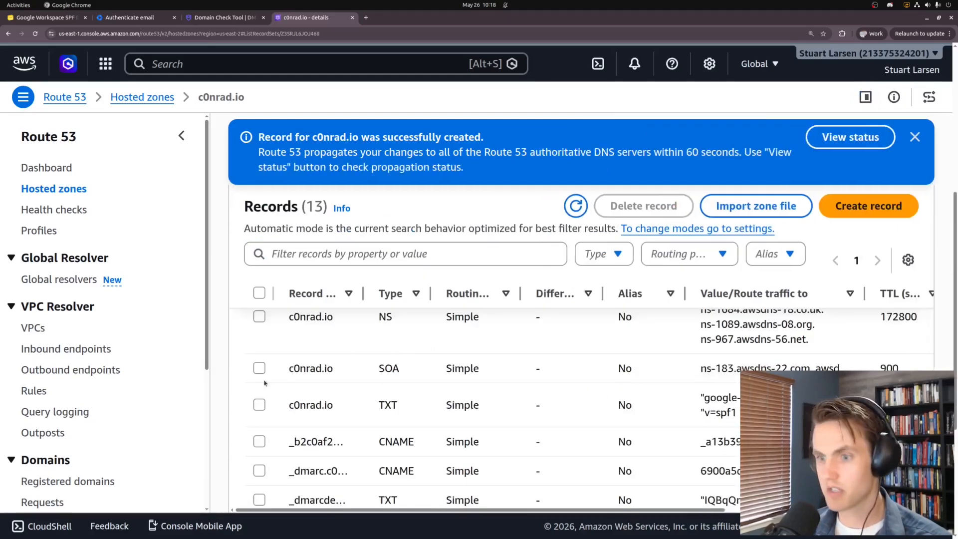
pyautogui.scroll(-3, 350, 379)
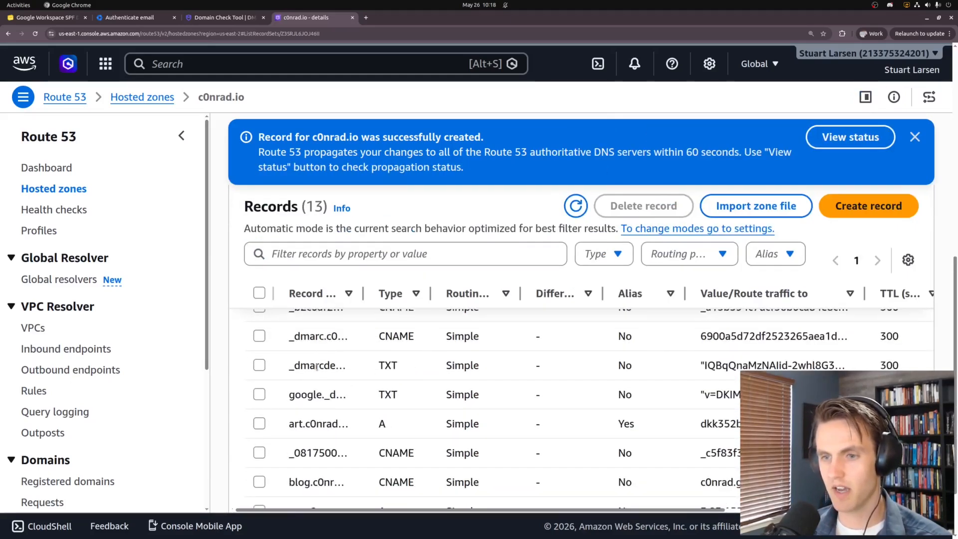
pyautogui.doubleClick(304, 395)
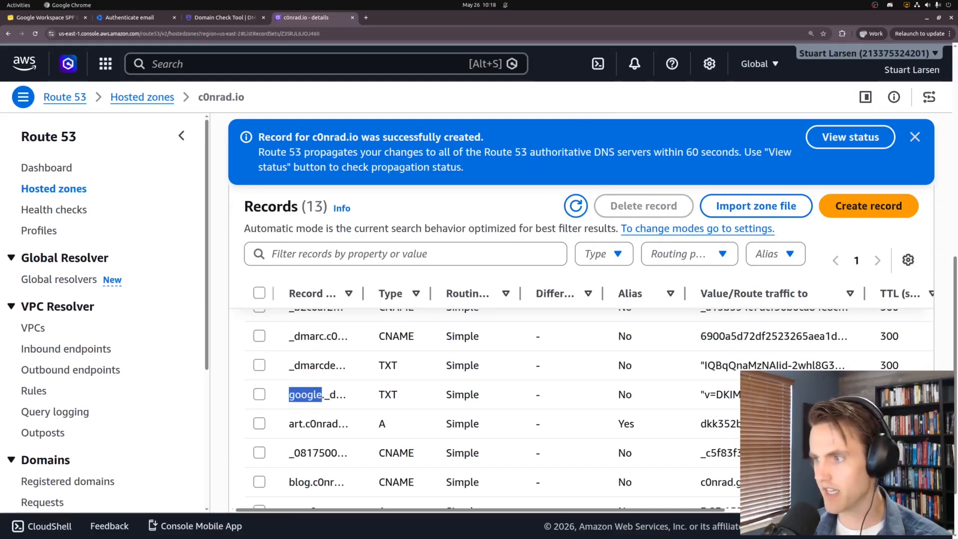
pyautogui.click(260, 394)
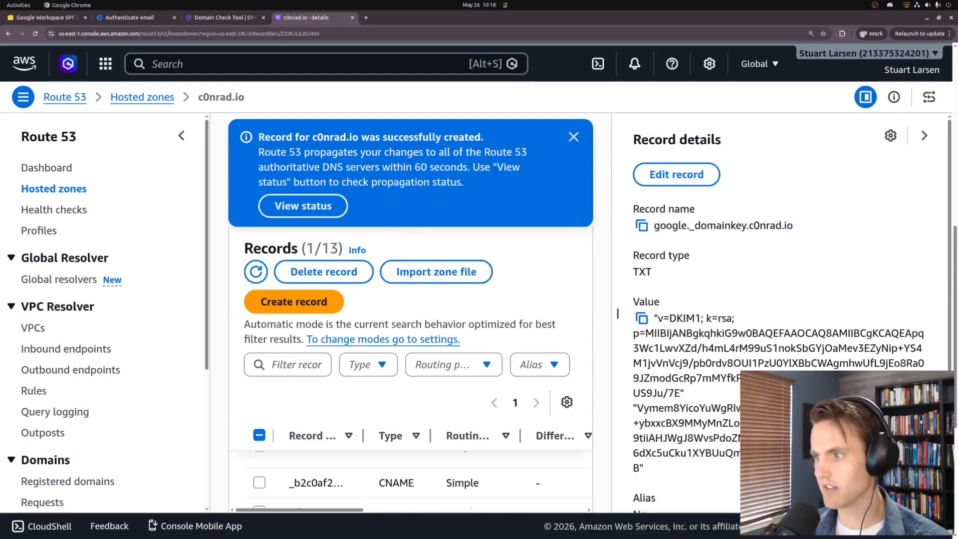
pyautogui.scroll(-1, 696, 420)
pyautogui.moveTo(664, 424); pyautogui.dragTo(653, 289)
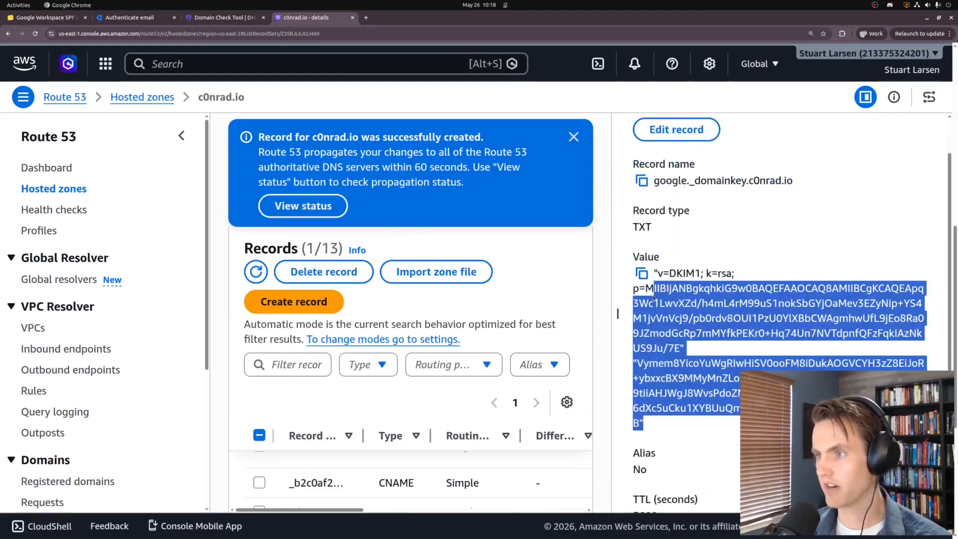
pyautogui.click(653, 294)
# Return to the DMARC Defender Domain Check Tool results
pyautogui.scroll(-1, 649, 299)
pyautogui.scroll(-1, 378, 406)
pyautogui.hotkey('ctrl', 'shift', 'Tab')
pyautogui.scroll(10, 838, 191)
pyautogui.scroll(3, 843, 169)
# Re-run the domain check for c0nrad.io, which still reports no DKIM records found
pyautogui.click(848, 148)
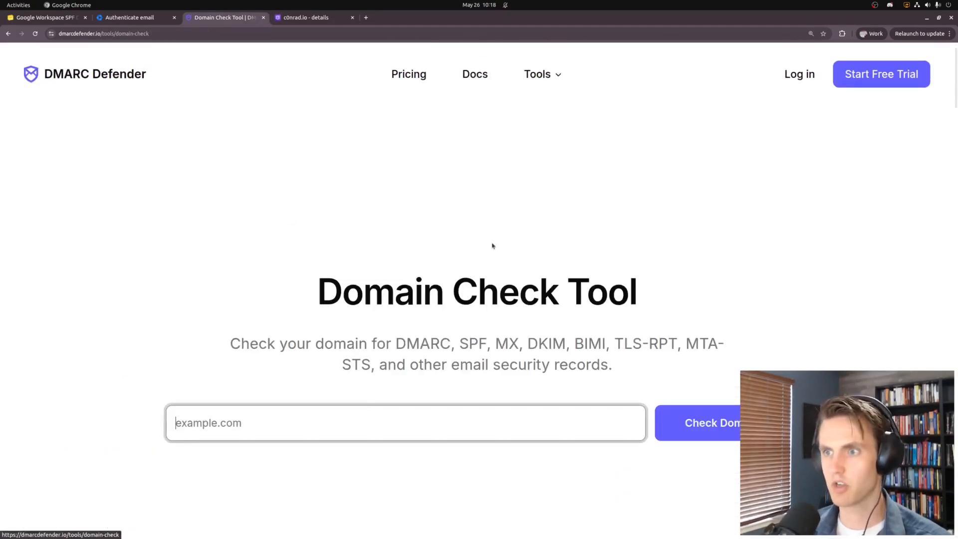
pyautogui.write('c0nrad.io')
pyautogui.press('Return')
pyautogui.scroll(-10, 17, 308)
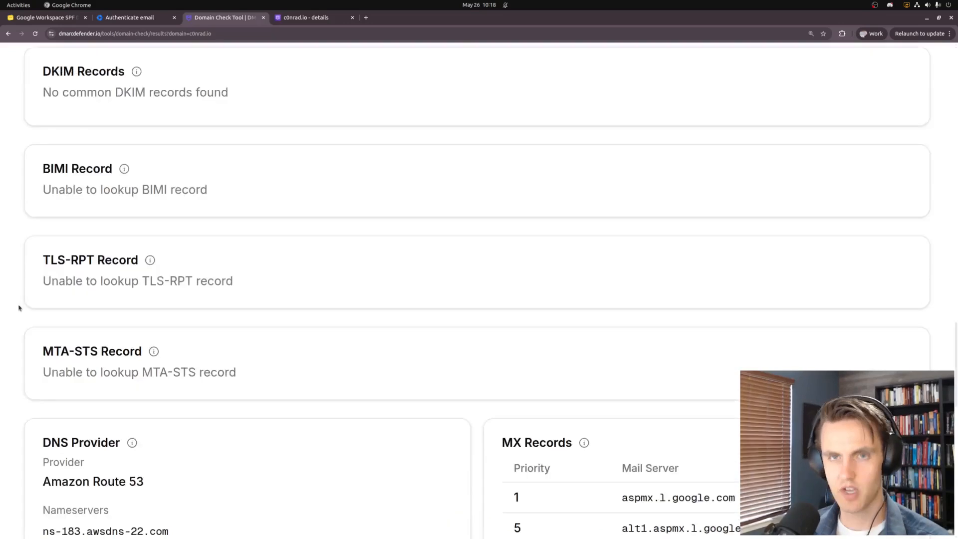
pyautogui.scroll(2, 48, 176)
pyautogui.moveTo(39, 163); pyautogui.dragTo(44, 220)
pyautogui.click(86, 195)
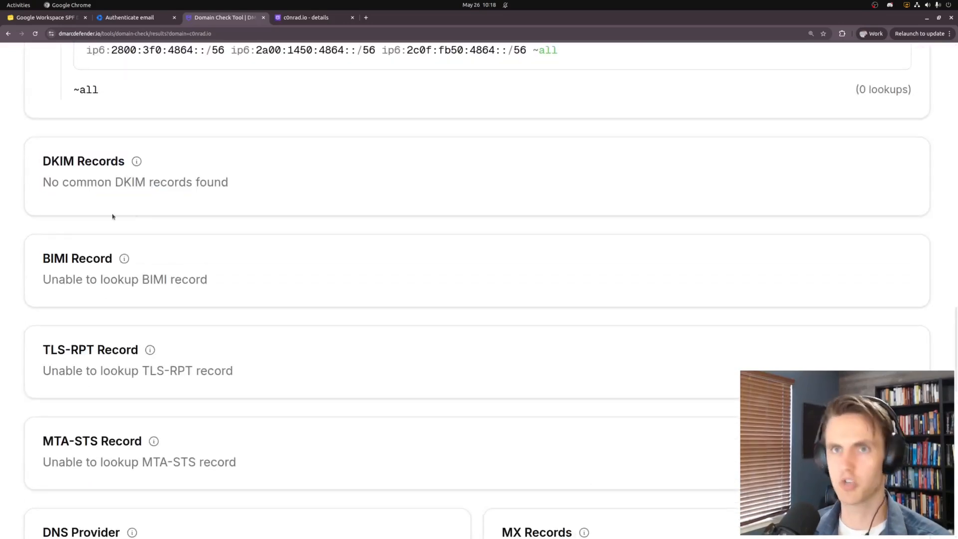
# Review Google's DKIM authentication page for c0nrad.io, now authenticating email with DKIM
pyautogui.hotkey('ctrl', 'Tab')
pyautogui.hotkey('ctrl', 'shift', 'Tab')
pyautogui.hotkey('ctrl', 'shift', 'Tab')
pyautogui.scroll(-2, 494, 357)
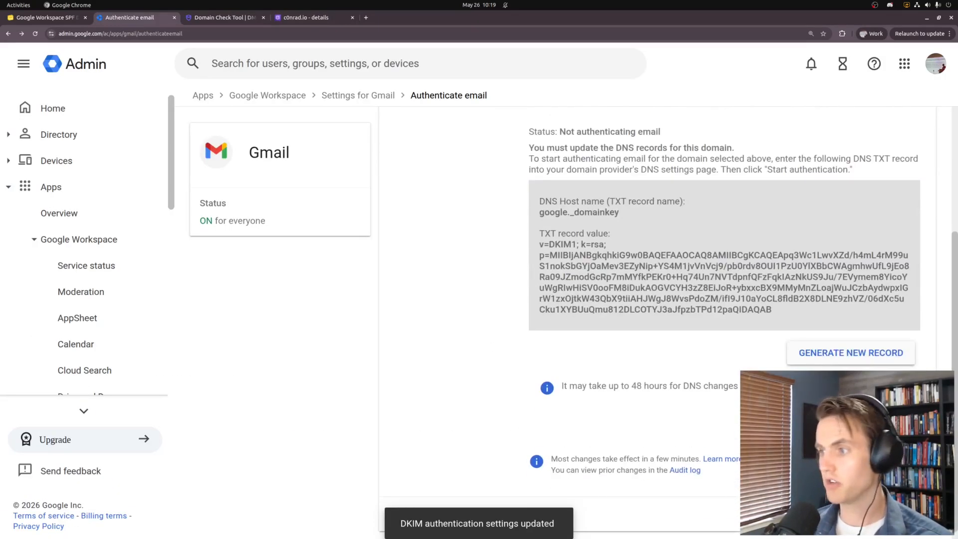
pyautogui.scroll(2, 683, 218)
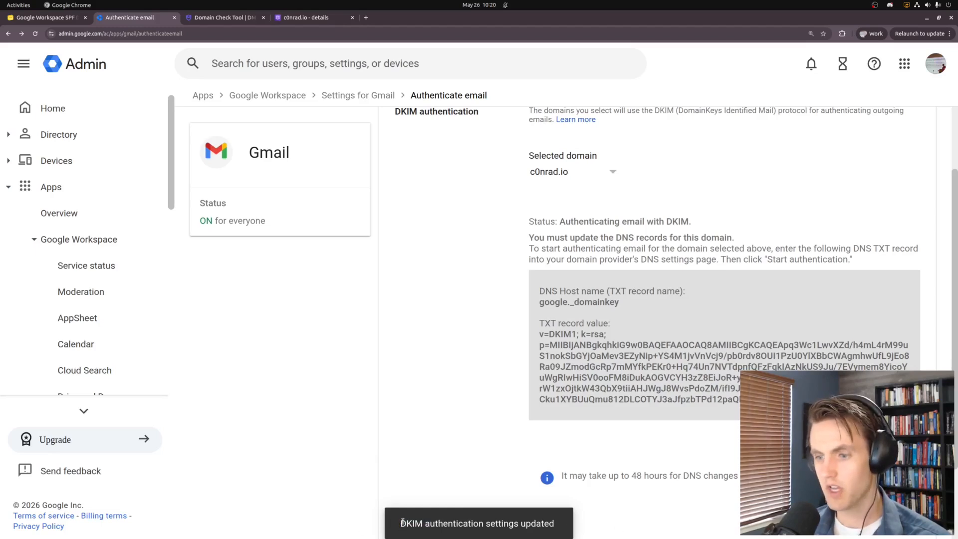
pyautogui.scroll(-2, 451, 453)
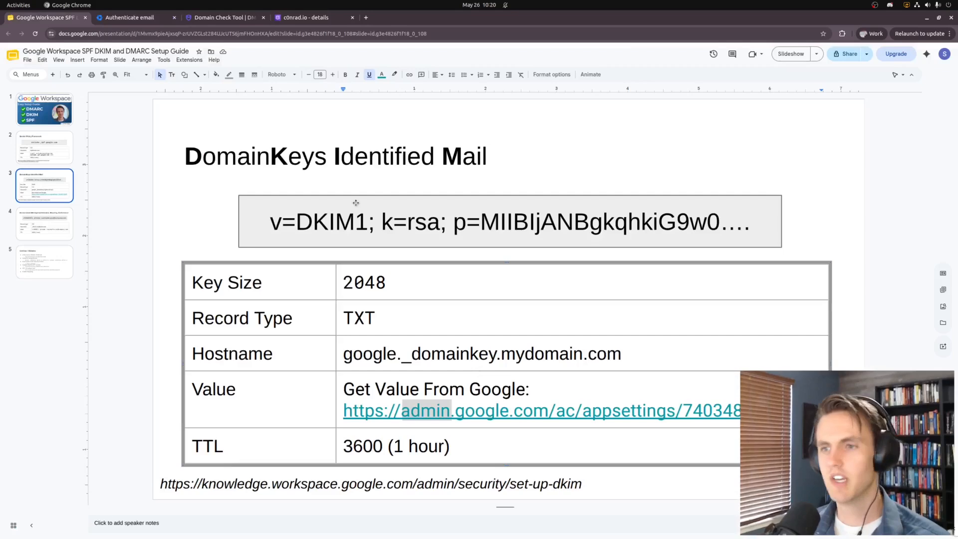
# Advance to the DMARC slide and point out its record type and _dmarc.mydomain.com hostname
pyautogui.press('Down')
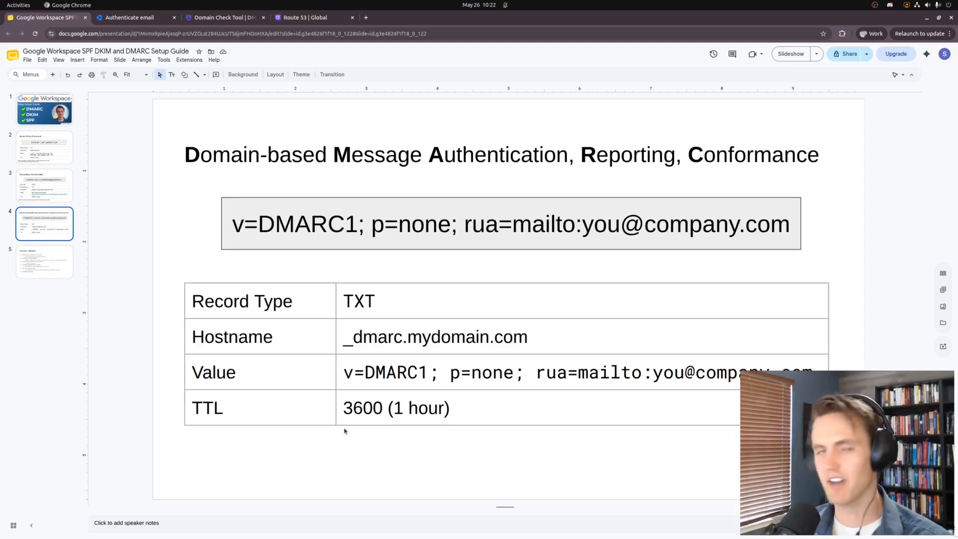
pyautogui.click(233, 226)
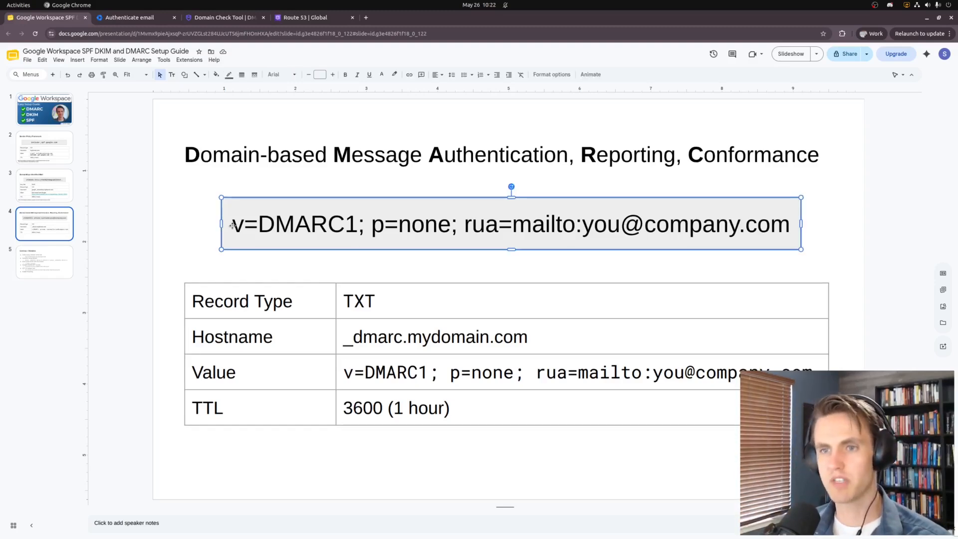
pyautogui.moveTo(190, 299); pyautogui.dragTo(374, 300)
pyautogui.moveTo(193, 337); pyautogui.dragTo(536, 332)
pyautogui.moveTo(352, 337); pyautogui.dragTo(346, 337)
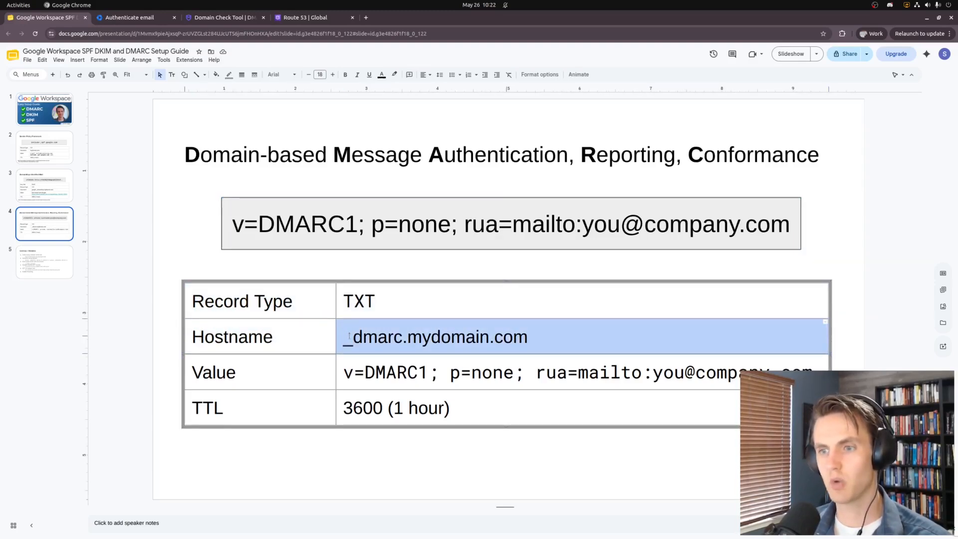
pyautogui.click(348, 354)
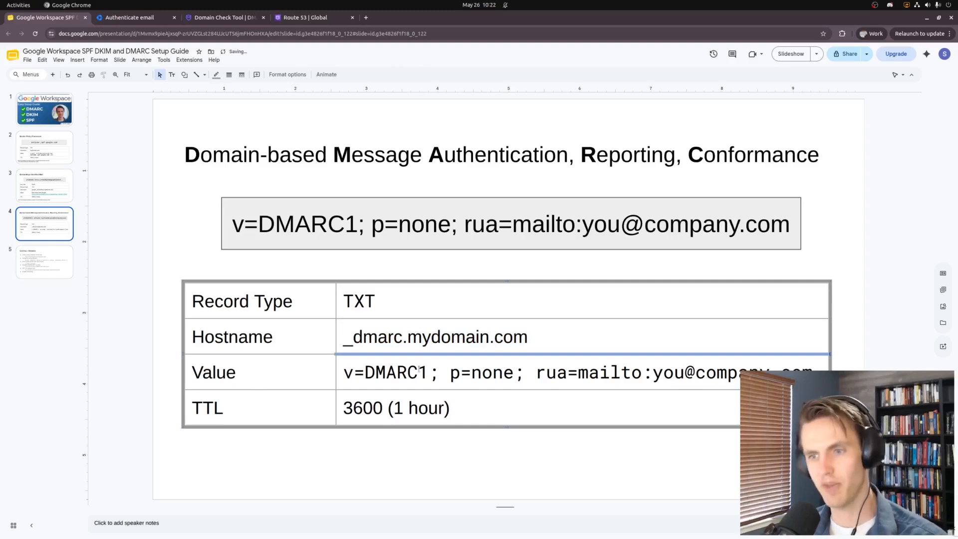
# Highlight the example DMARC value, its p=none policy and rua=mailto reporting part
pyautogui.moveTo(344, 372); pyautogui.dragTo(824, 366)
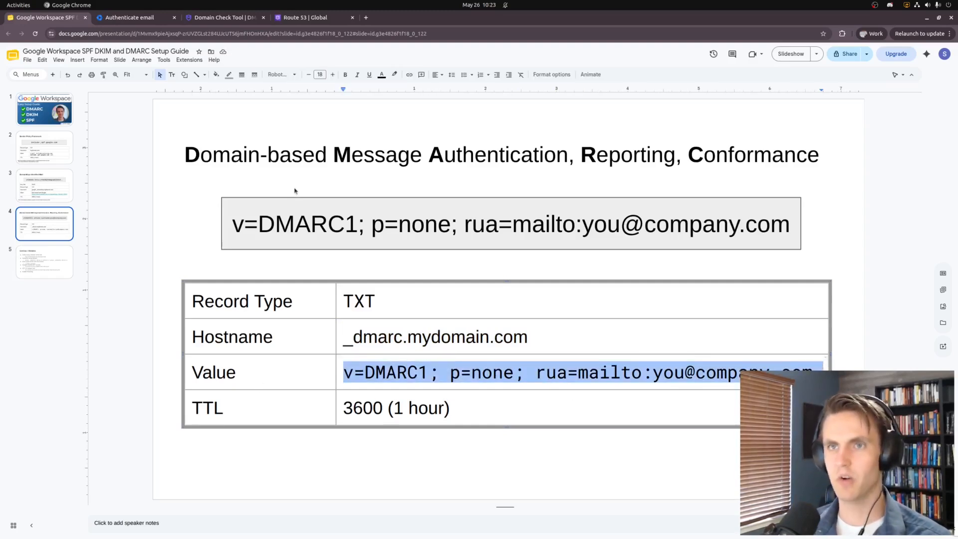
pyautogui.moveTo(373, 225); pyautogui.dragTo(451, 225)
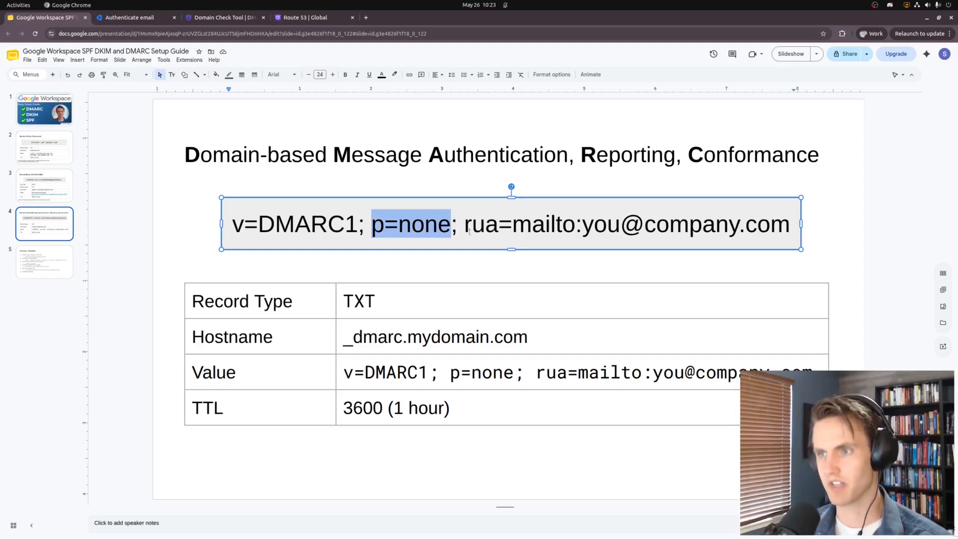
pyautogui.moveTo(467, 234); pyautogui.dragTo(797, 233)
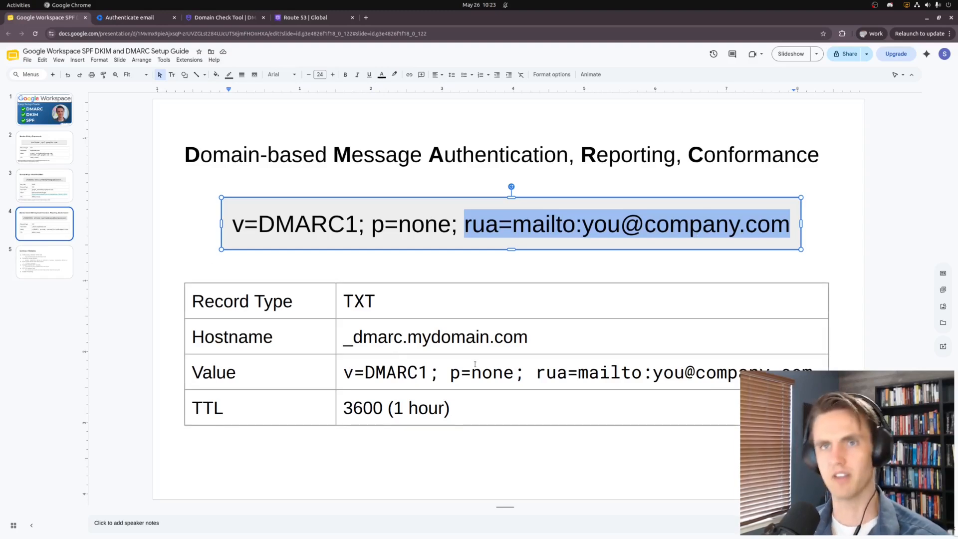
pyautogui.click(305, 18)
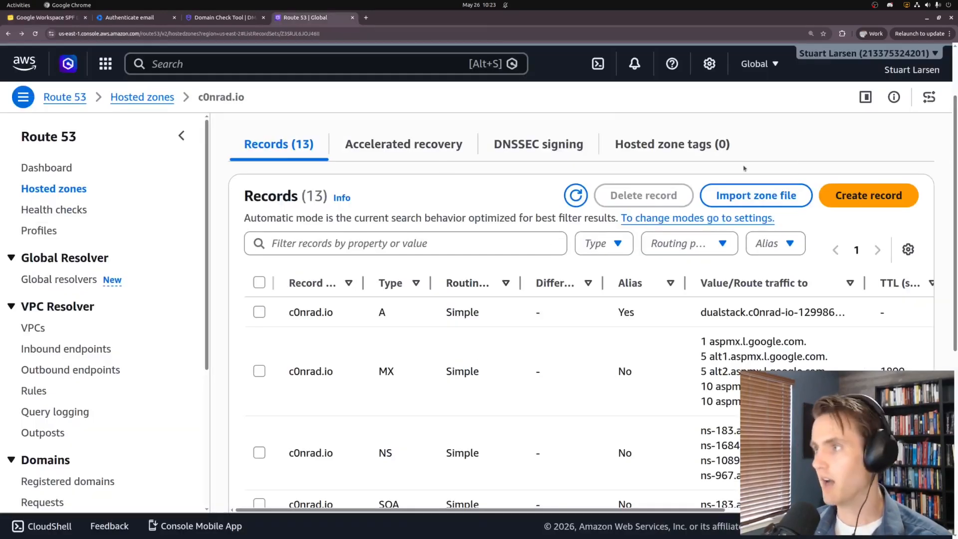
# Start a new TXT record named _dmarc in the c0nrad.io hosted zone
pyautogui.click(888, 202)
pyautogui.scroll(-2, 253, 315)
pyautogui.write('_dmarc')
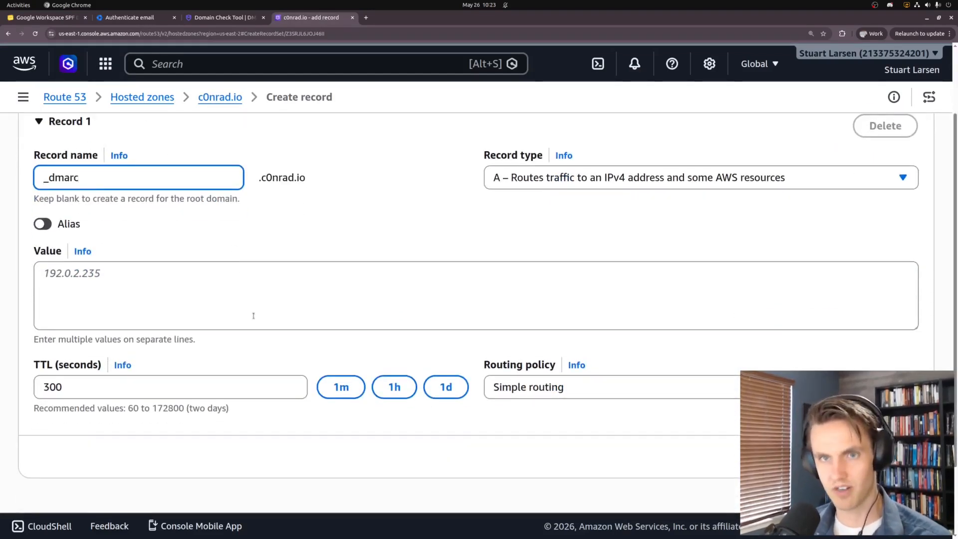
pyautogui.click(343, 188)
pyautogui.click(500, 182)
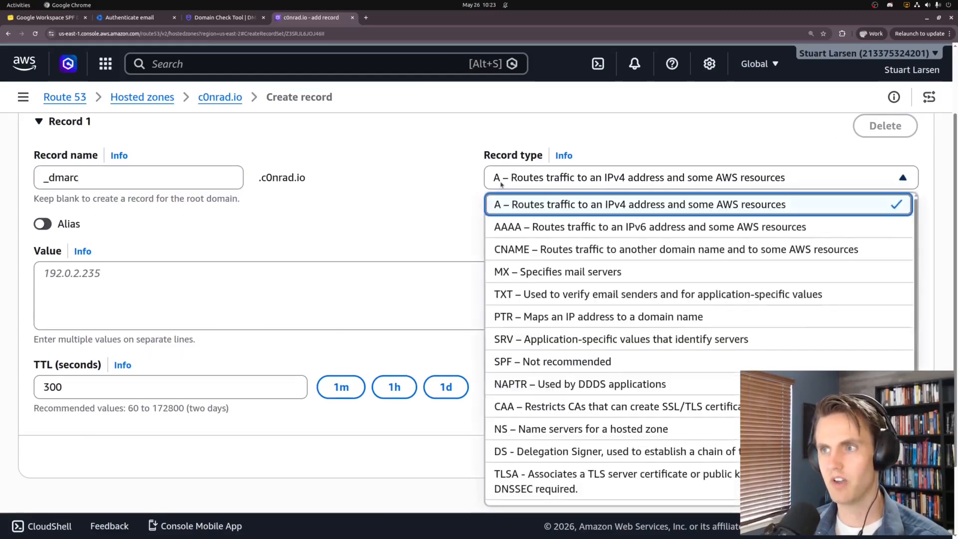
pyautogui.click(527, 295)
pyautogui.click(269, 288)
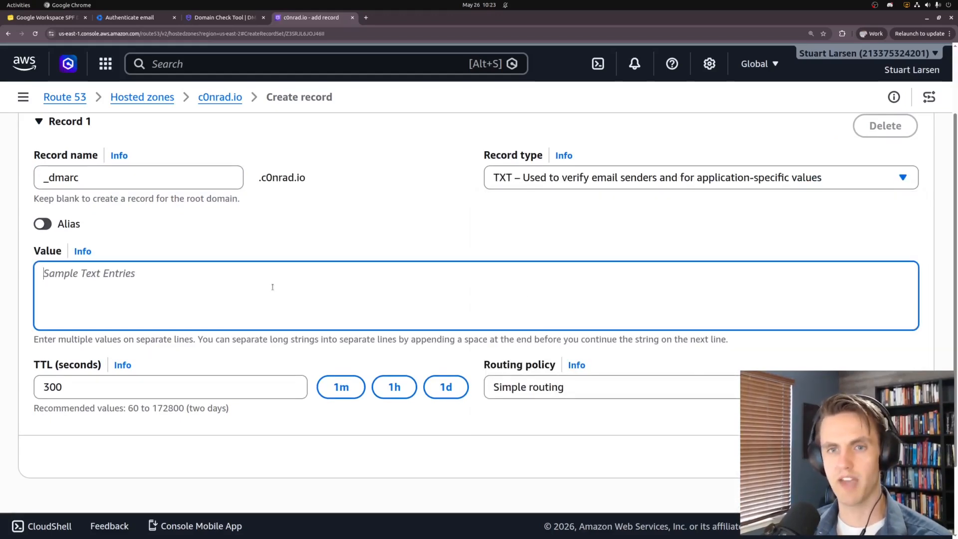
# Copy the DMARC example line from the slide into the record's Value
pyautogui.hotkey('ctrl', 'Tab')
pyautogui.moveTo(234, 223); pyautogui.dragTo(800, 230)
pyautogui.hotkey('ctrl', 'c')
pyautogui.hotkey('ctrl', 'shift', 'Tab')
pyautogui.hotkey('ctrl', 'v')
pyautogui.press('BackSpace')
# Rework the rua=mailto reporting part of the value, keeping the placeholder address for now
pyautogui.moveTo(198, 273); pyautogui.dragTo(291, 274)
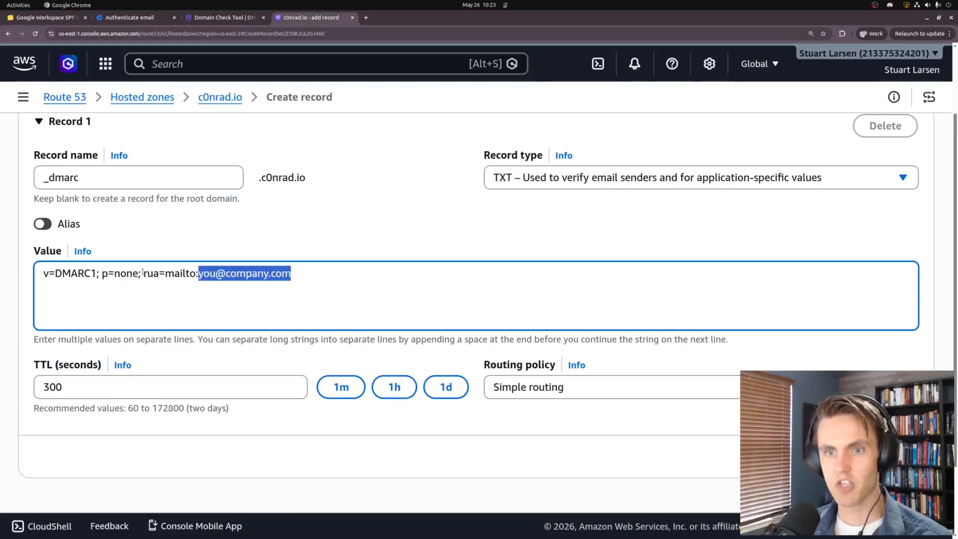
pyautogui.moveTo(142, 274); pyautogui.dragTo(322, 278)
pyautogui.press('BackSpace')
pyautogui.press('BackSpace')
pyautogui.press('BackSpace')
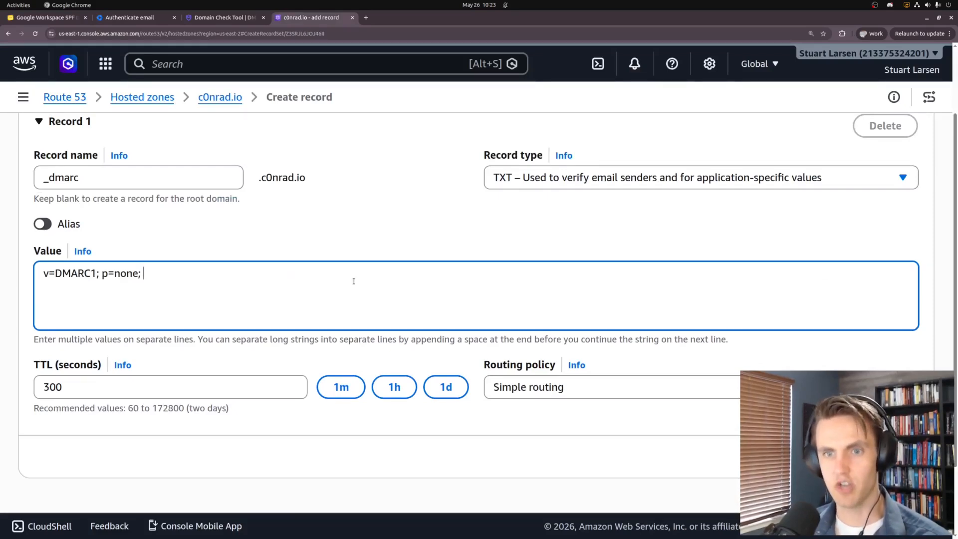
pyautogui.click(44, 273)
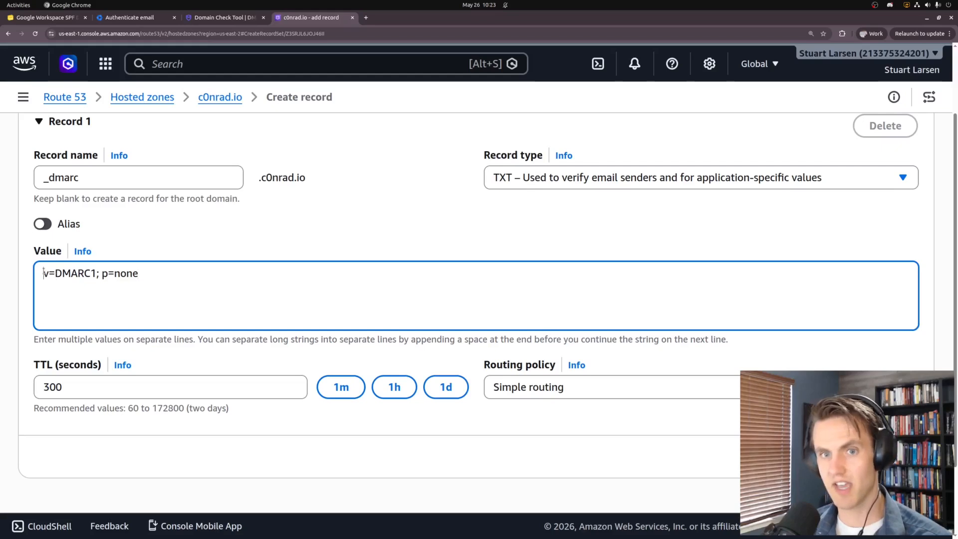
pyautogui.moveTo(104, 274); pyautogui.dragTo(204, 260)
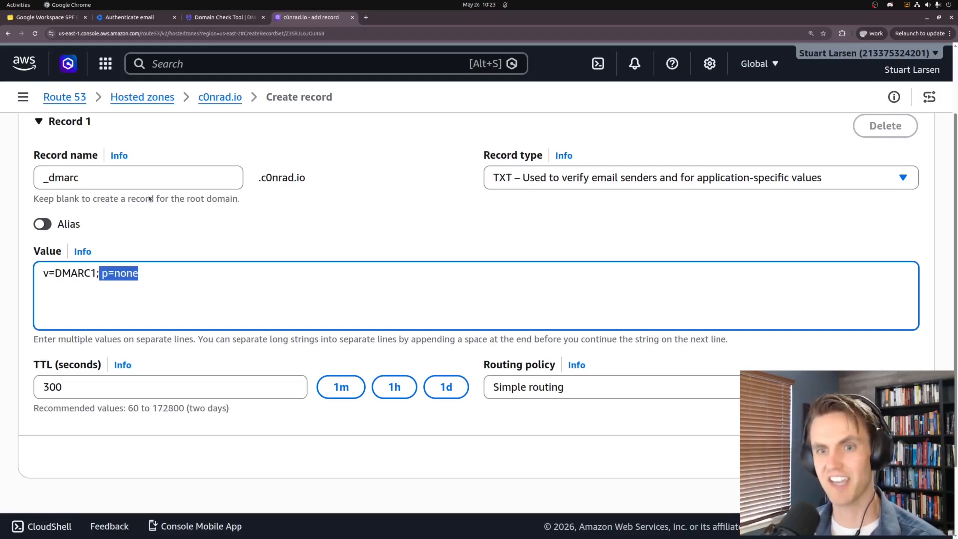
pyautogui.press('Right')
pyautogui.write(';')
pyautogui.hotkey('ctrl', 'v')
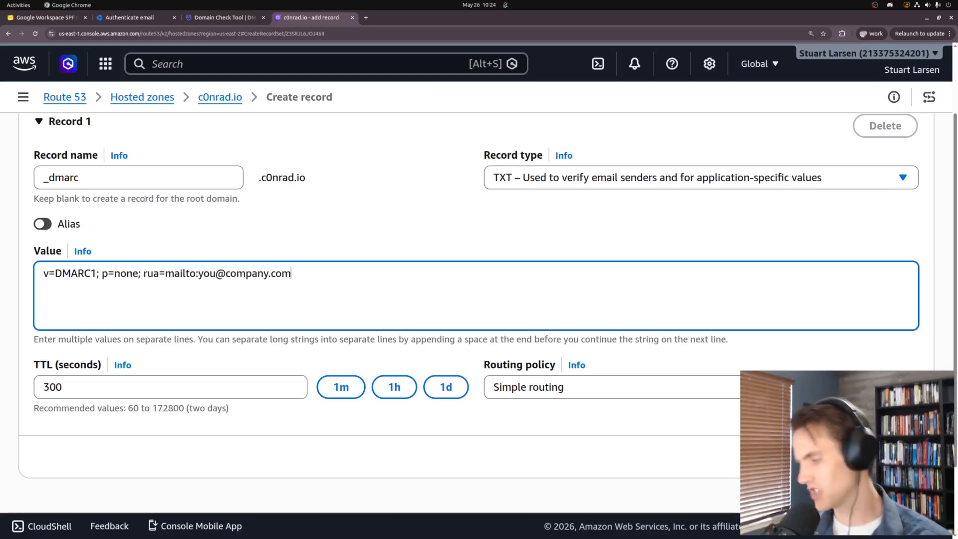
pyautogui.moveTo(143, 274); pyautogui.dragTo(293, 270)
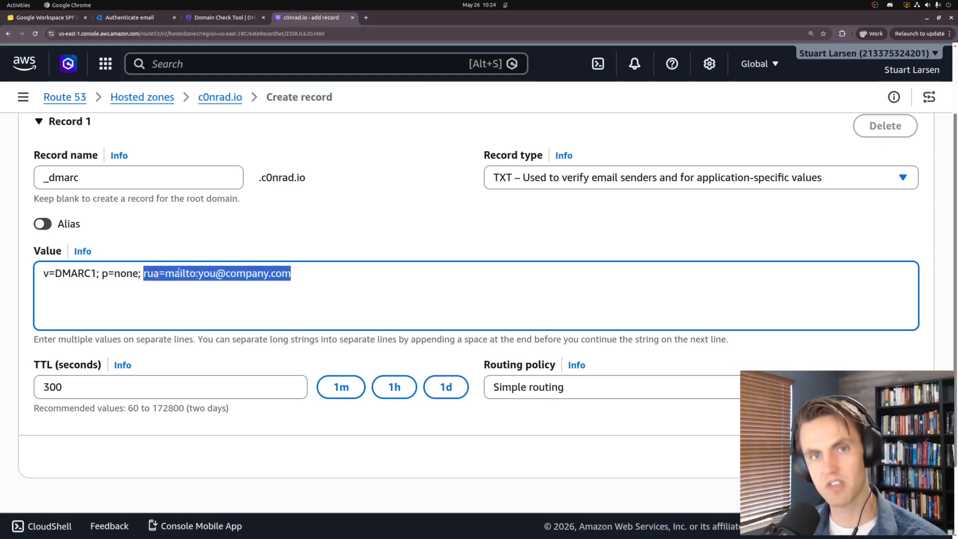
pyautogui.click(200, 273)
pyautogui.moveTo(198, 273); pyautogui.dragTo(337, 273)
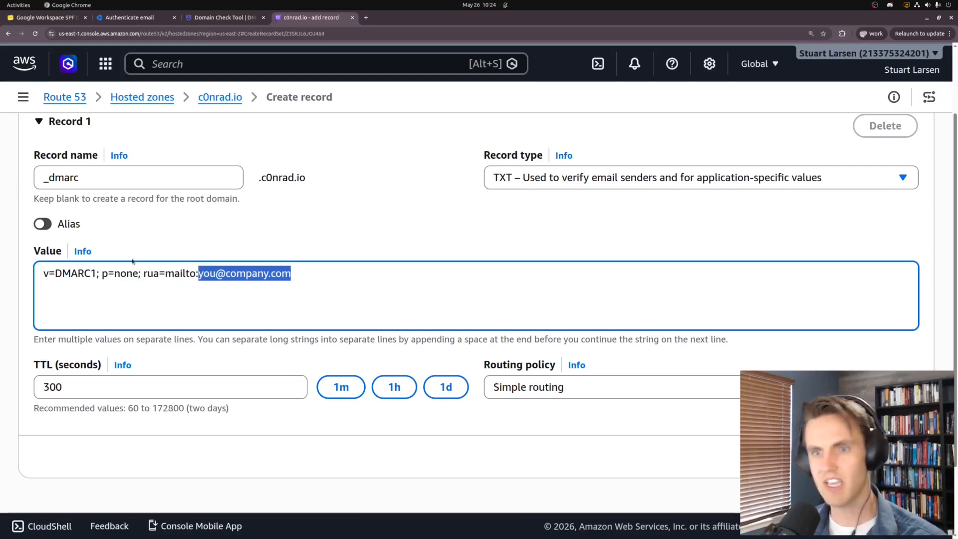
pyautogui.moveTo(142, 274); pyautogui.dragTo(362, 271)
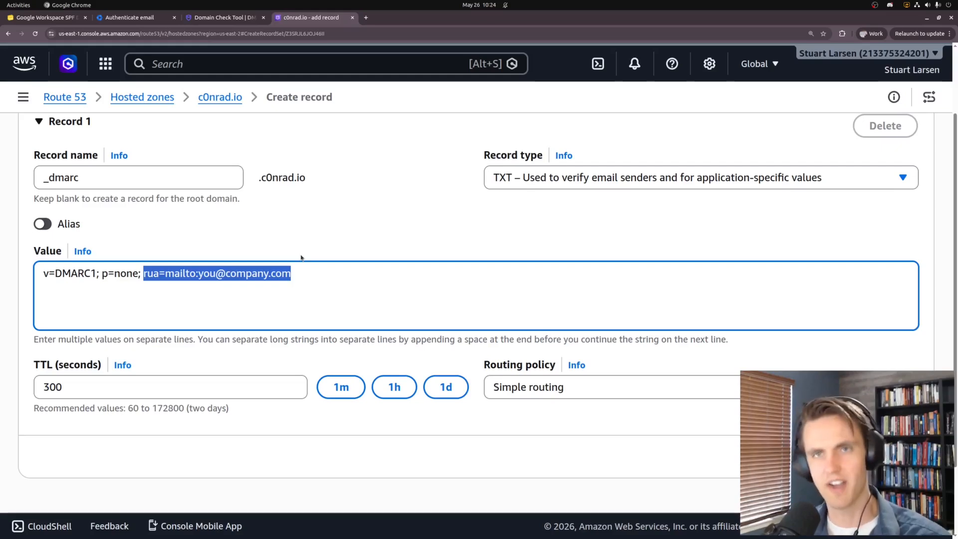
# Replace the placeholder reporting address with the domain's own +dmarc mailbox
pyautogui.click(142, 274)
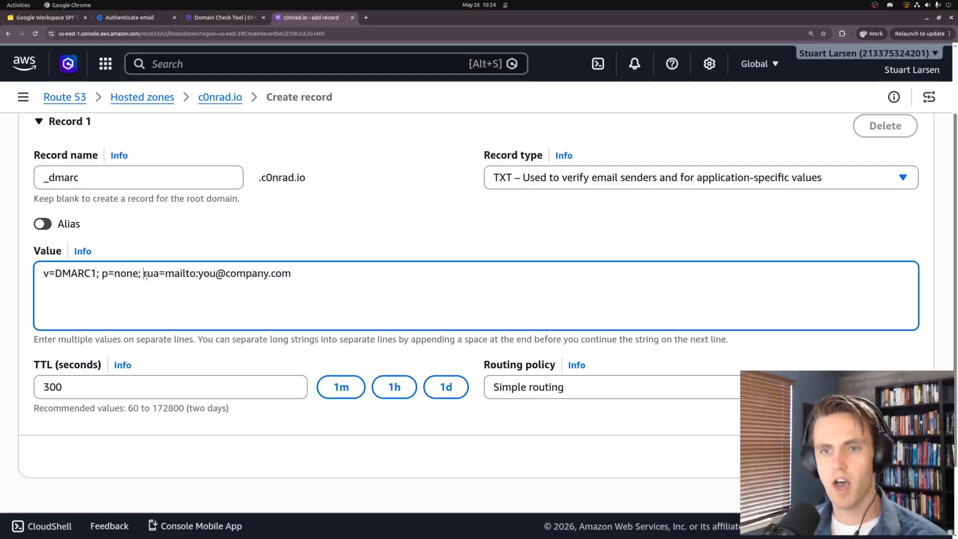
pyautogui.moveTo(142, 274); pyautogui.dragTo(391, 270)
pyautogui.press('Left')
pyautogui.press('Right')
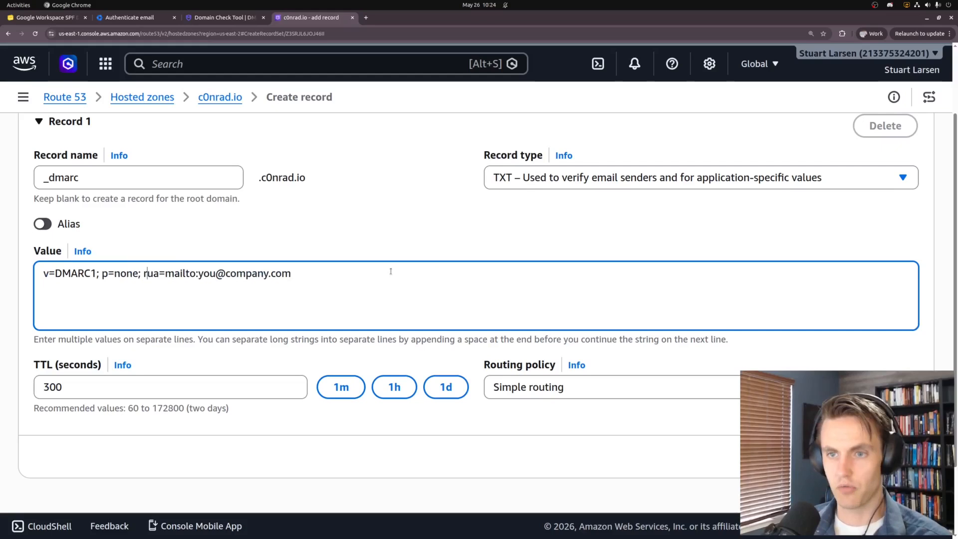
pyautogui.press('Right')
pyautogui.press('Right')
pyautogui.press('Right')
pyautogui.press('Right')
pyautogui.press('Right')
pyautogui.press('Right')
pyautogui.hotkey('shift', 'End')
pyautogui.press('Delete')
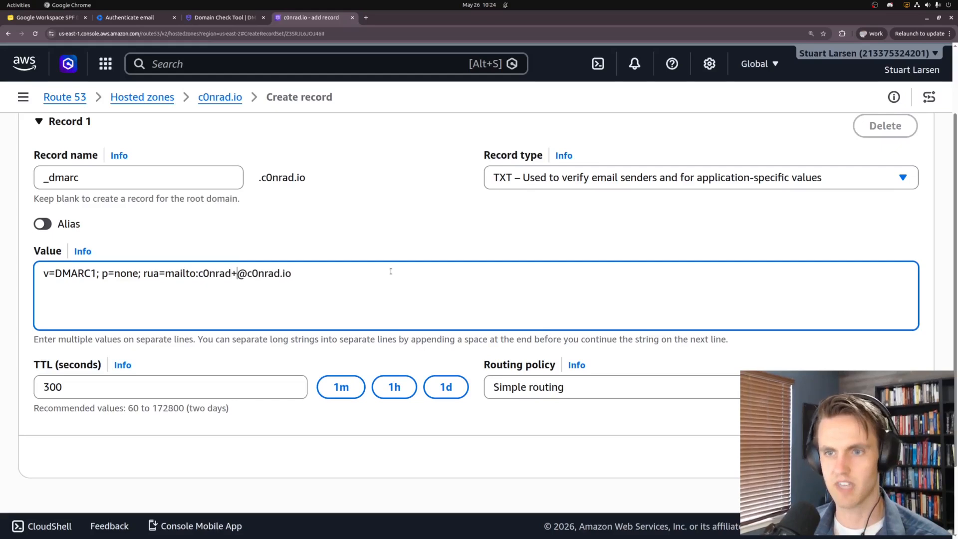
pyautogui.hotkey('shift', 'Left')
pyautogui.hotkey('shift', 'Left')
pyautogui.hotkey('shift', 'Left')
pyautogui.hotkey('shift', 'Left')
pyautogui.hotkey('shift', 'Left')
pyautogui.hotkey('shift', 'Left')
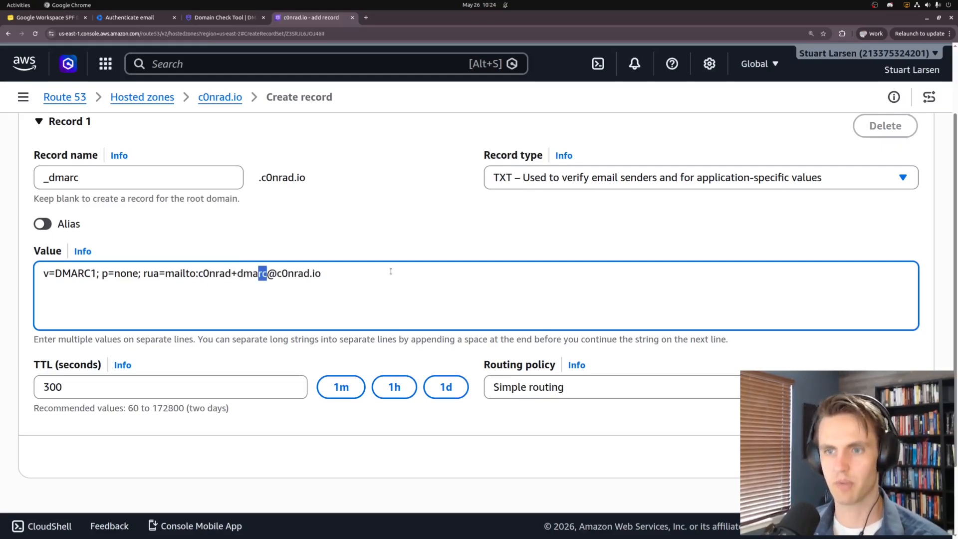
pyautogui.click(405, 272)
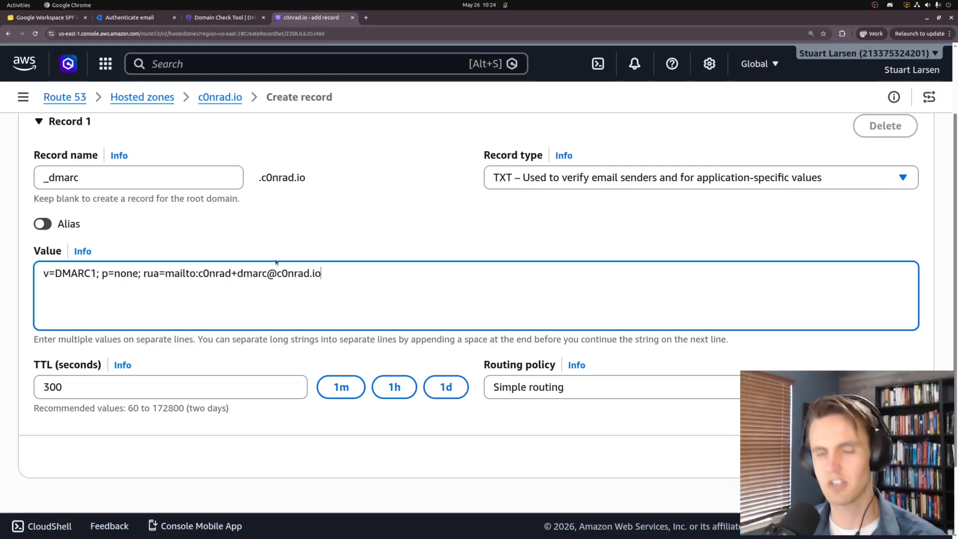
pyautogui.moveTo(229, 273); pyautogui.dragTo(268, 273)
pyautogui.click(259, 283)
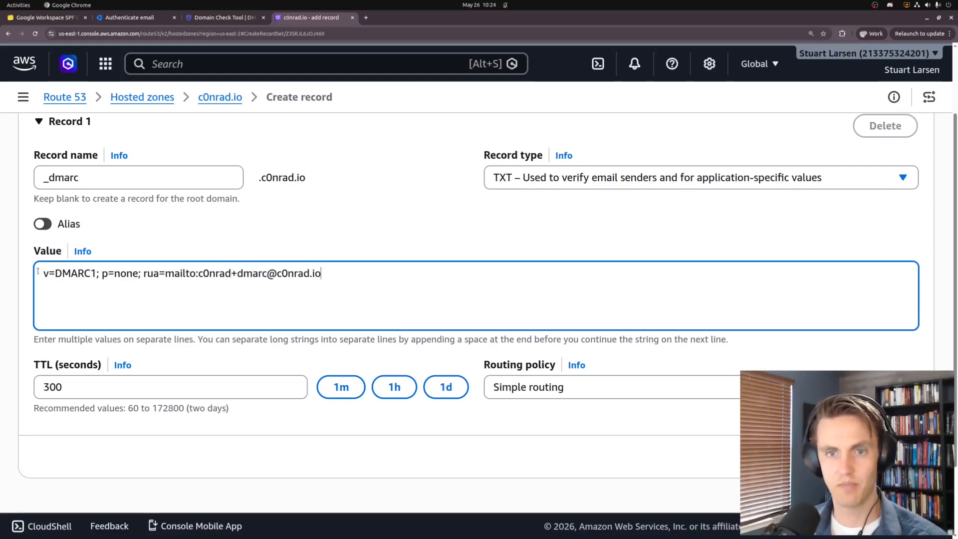
# Set the _dmarc record's TTL to 1 hour (3600)
pyautogui.click(392, 387)
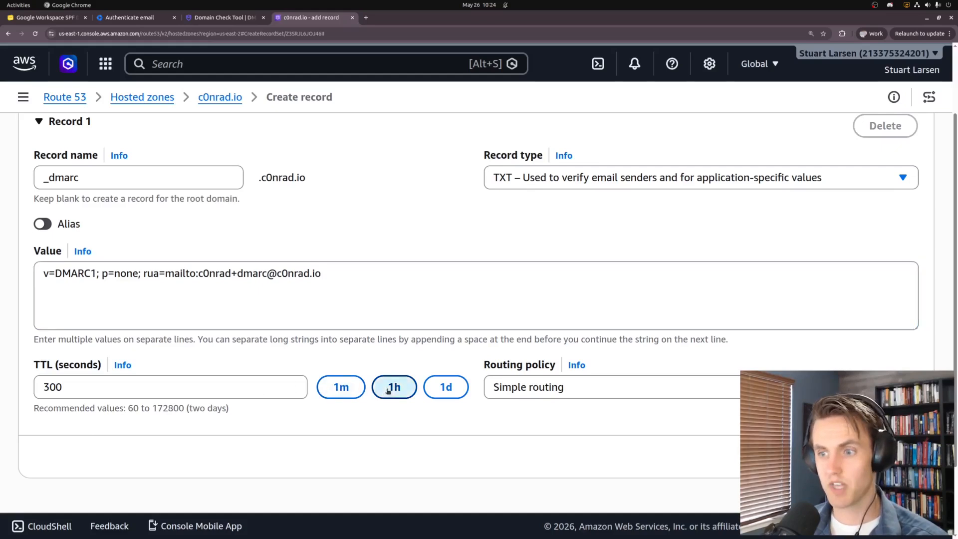
pyautogui.doubleClick(45, 388)
pyautogui.click(589, 414)
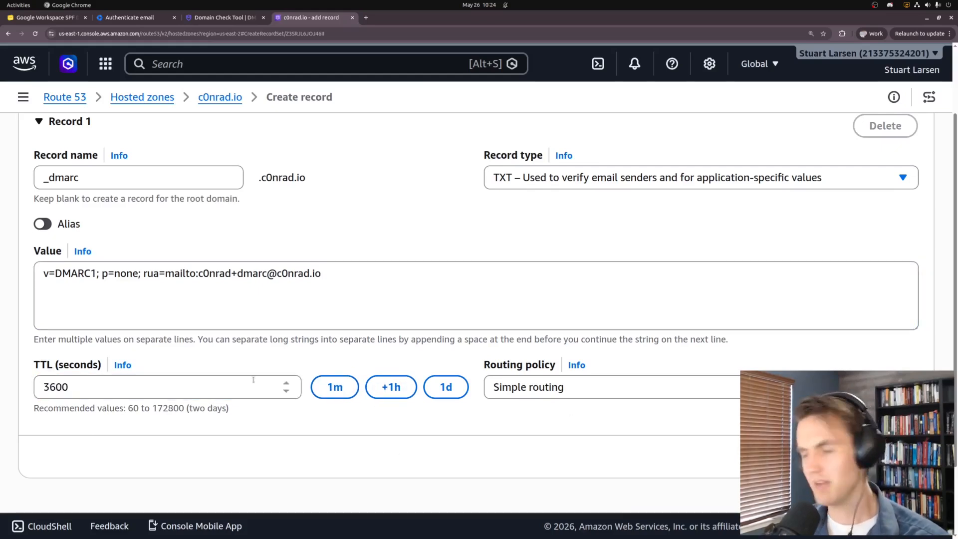
pyautogui.click(98, 291)
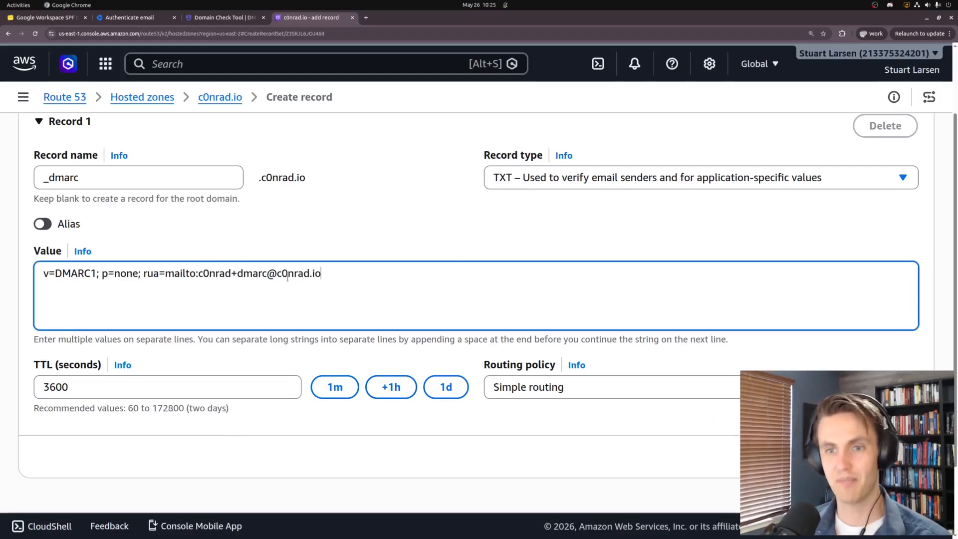
pyautogui.click(39, 20)
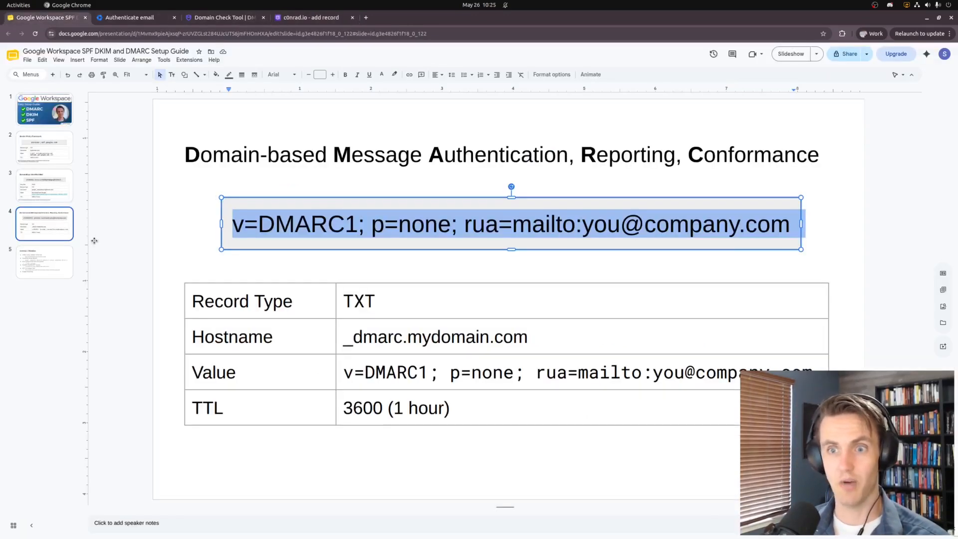
# Highlight the Gotchas slide's tip to verify using a domain check tool, with its URL
pyautogui.click(132, 244)
pyautogui.click(225, 18)
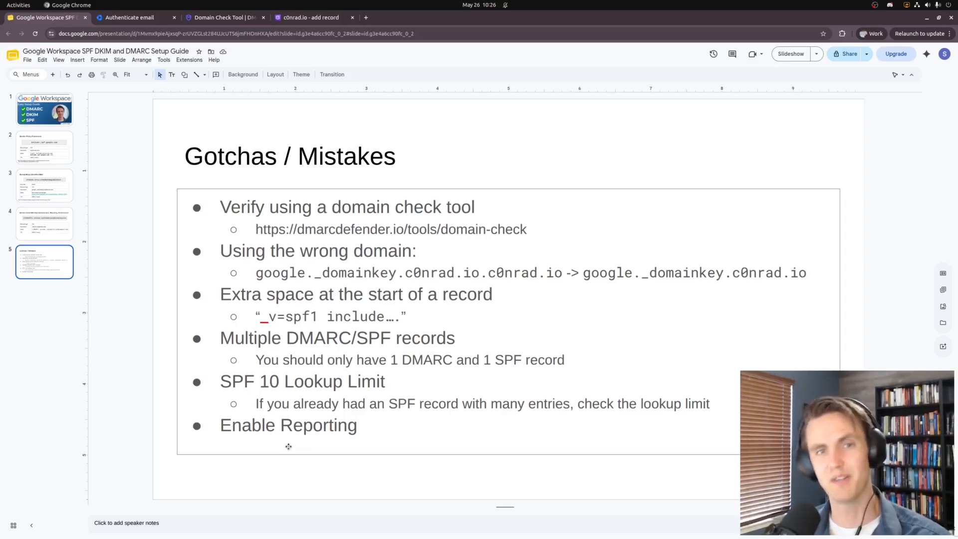
pyautogui.click(288, 446)
pyautogui.moveTo(220, 206); pyautogui.dragTo(546, 236)
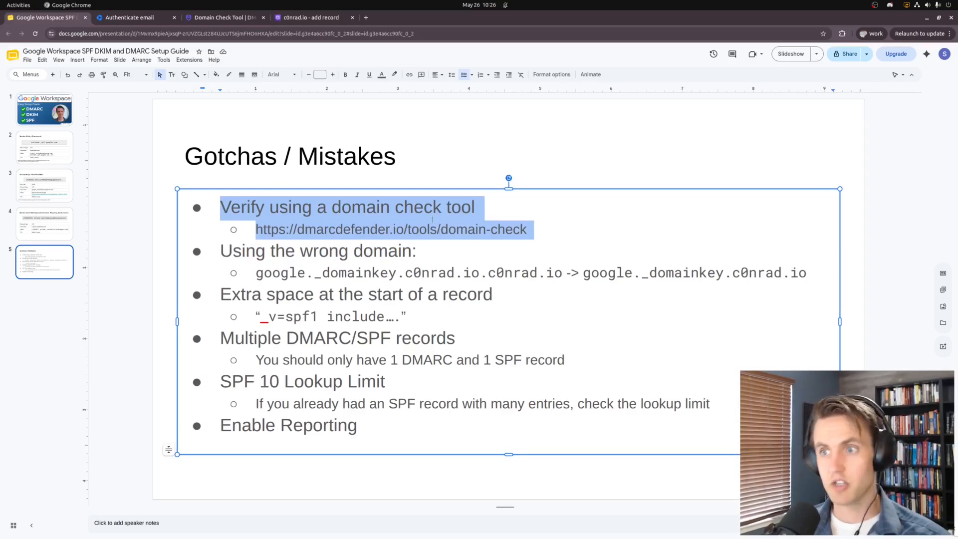
pyautogui.click(206, 18)
pyautogui.scroll(1, 135, 140)
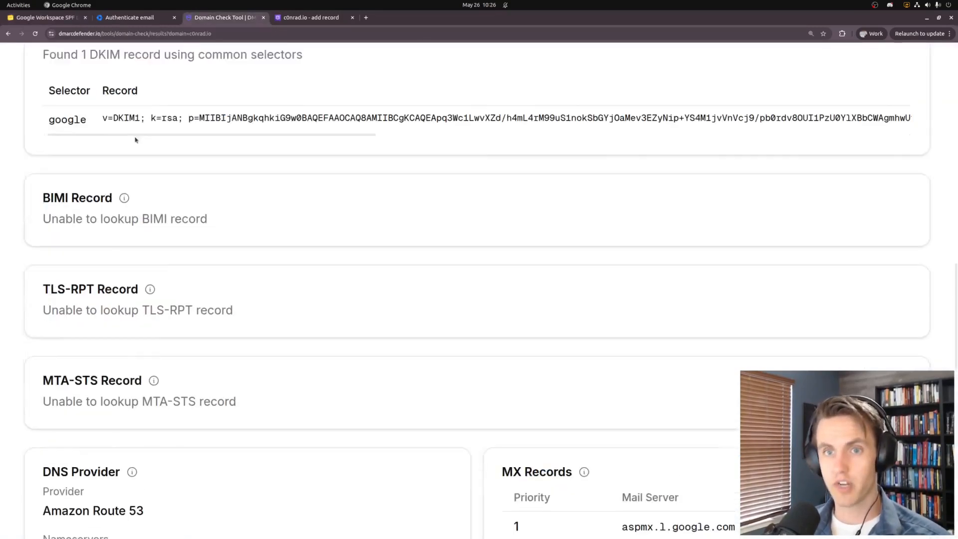
# Rerun the c0nrad.io domain check and inspect the published DMARC record's reject policy
pyautogui.scroll(10, 135, 141)
pyautogui.click(8, 34)
pyautogui.press('Return')
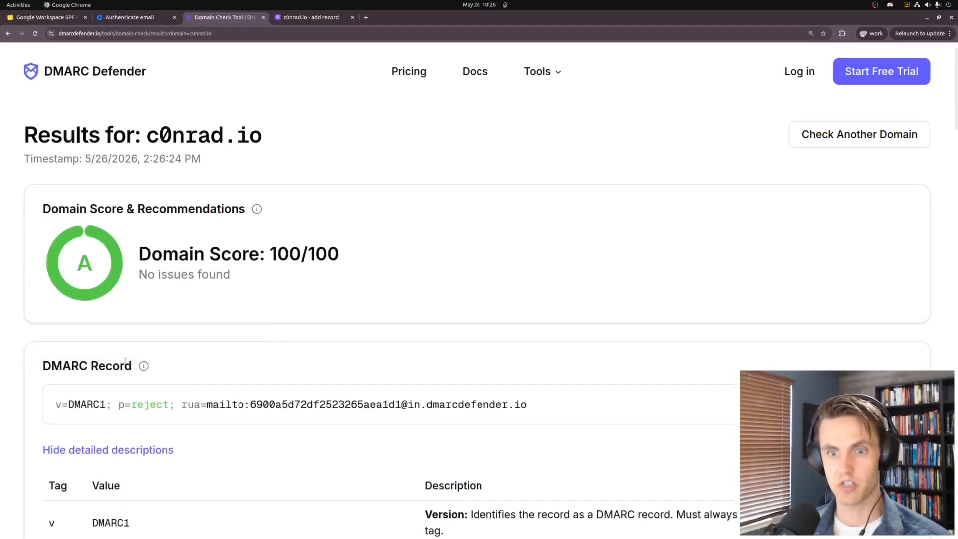
pyautogui.scroll(-3, 124, 360)
pyautogui.scroll(-2, 141, 332)
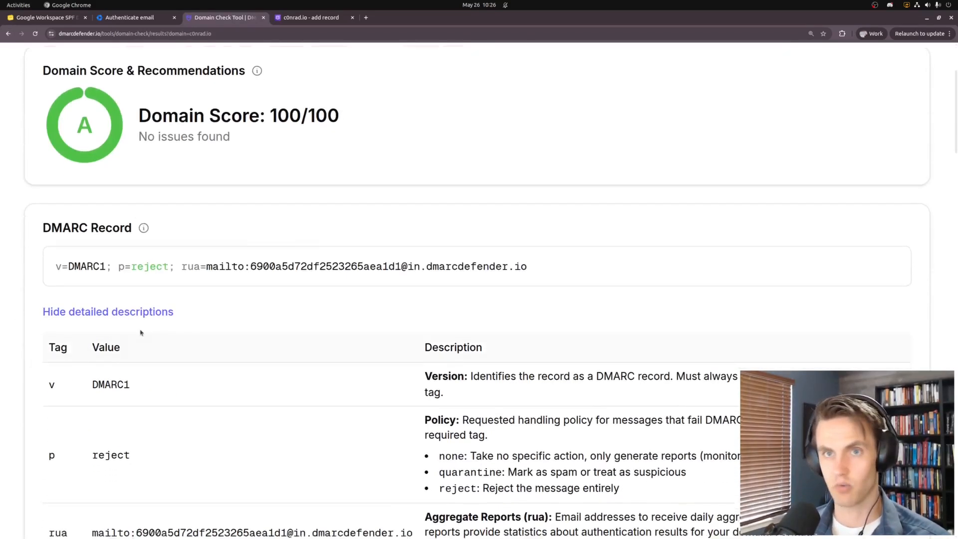
pyautogui.scroll(2, 143, 261)
pyautogui.moveTo(56, 272); pyautogui.dragTo(409, 272)
pyautogui.click(631, 263)
pyautogui.scroll(-1, 171, 310)
pyautogui.moveTo(55, 227); pyautogui.dragTo(529, 227)
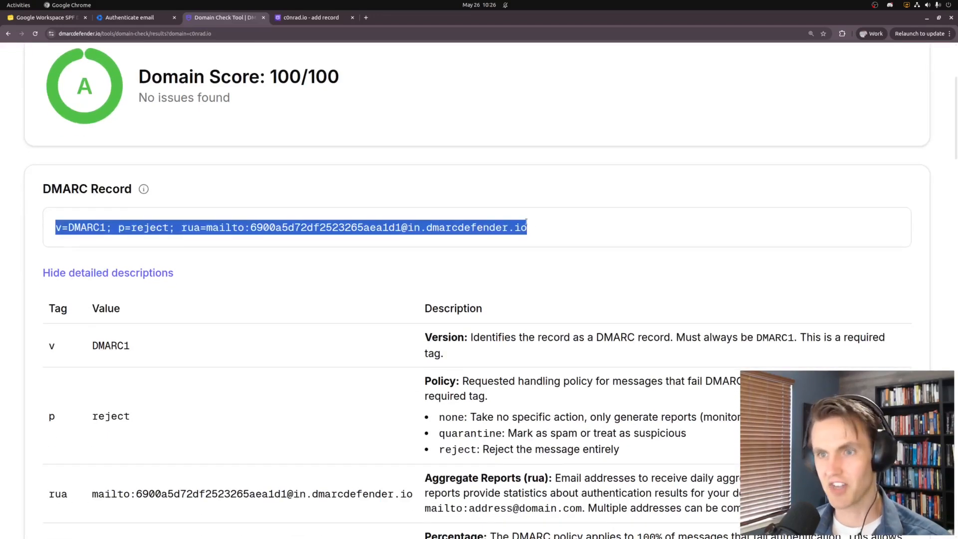
pyautogui.click(121, 233)
pyautogui.moveTo(116, 230); pyautogui.dragTo(345, 259)
# Review the SPF record found for c0nrad.io
pyautogui.scroll(-9, 29, 312)
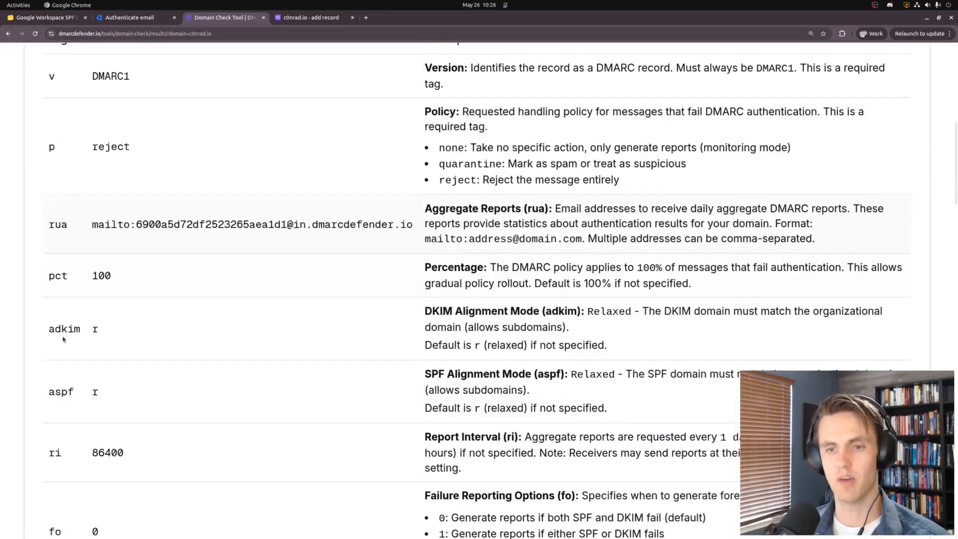
pyautogui.scroll(-6, 30, 312)
pyautogui.moveTo(54, 258); pyautogui.dragTo(342, 270)
pyautogui.click(307, 259)
pyautogui.click(70, 250)
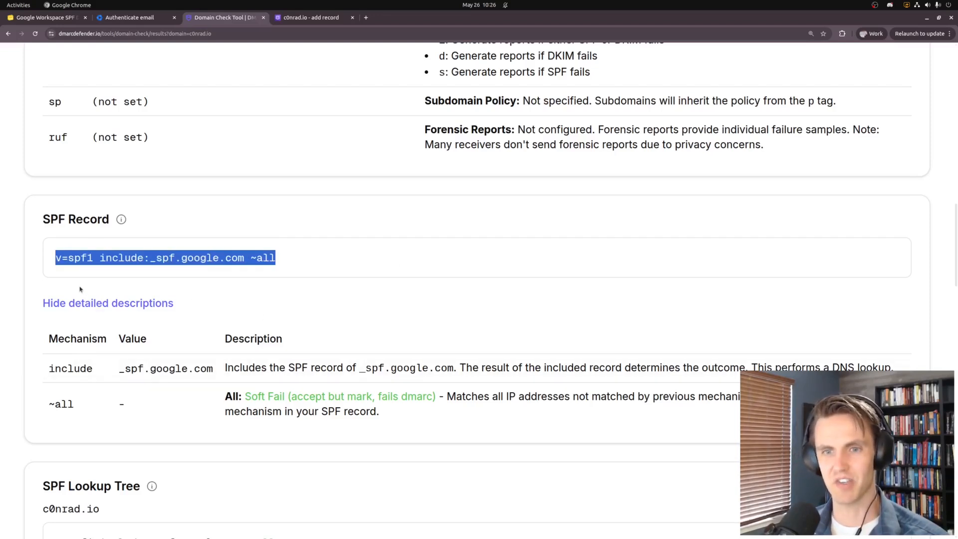
# Confirm the DKIM section lists one record with selector google
pyautogui.scroll(-2, 19, 285)
pyautogui.scroll(-6, 19, 285)
pyautogui.scroll(2, 29, 271)
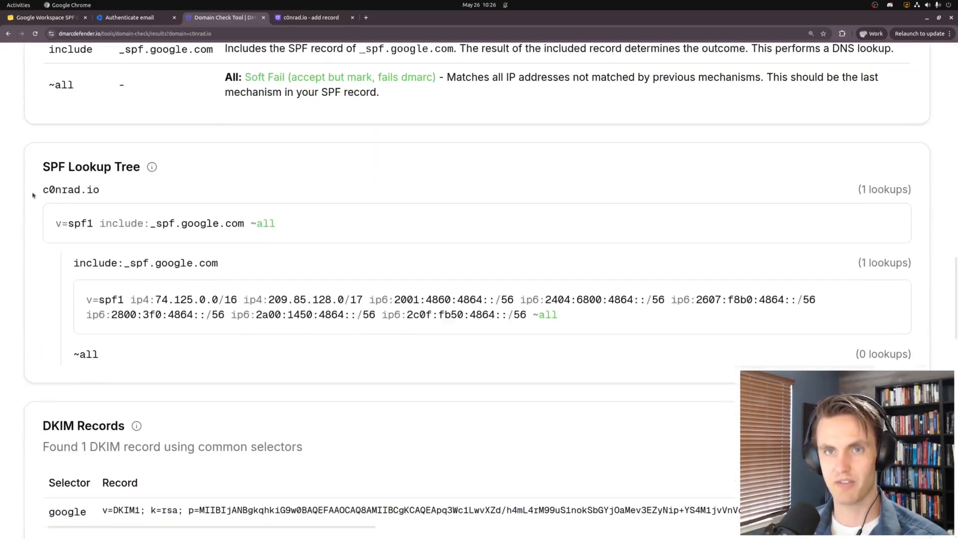
pyautogui.scroll(-3, 35, 319)
pyautogui.moveTo(36, 248); pyautogui.dragTo(38, 360)
pyautogui.click(43, 367)
pyautogui.doubleClick(66, 337)
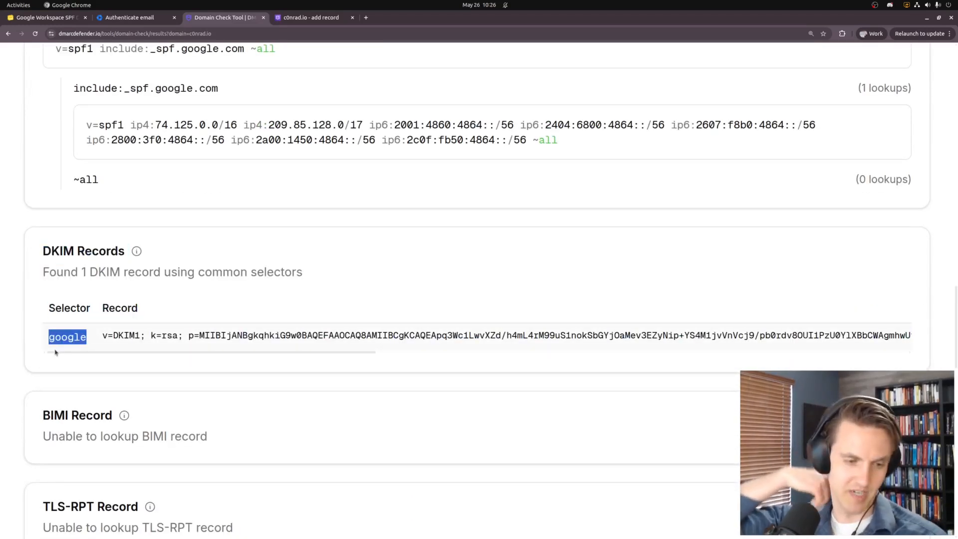
pyautogui.click(104, 342)
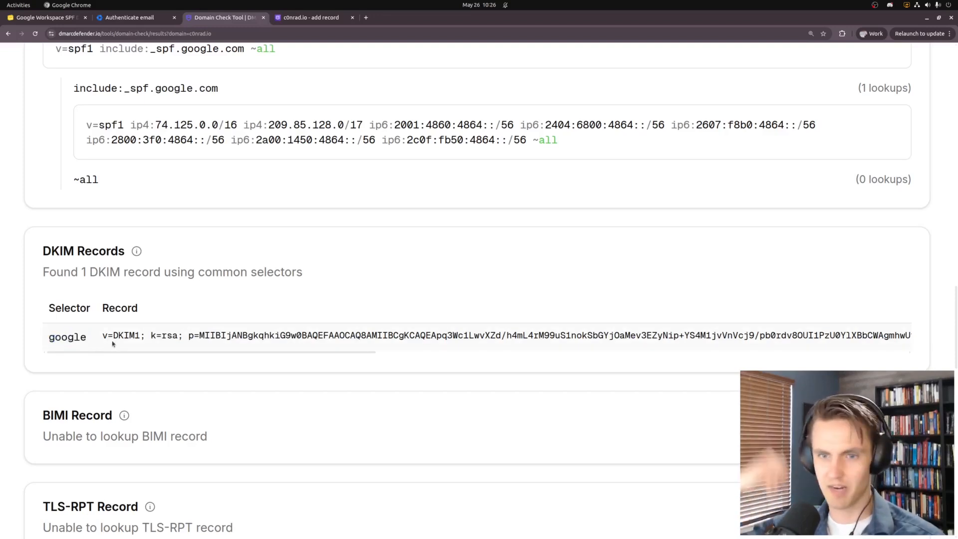
pyautogui.moveTo(104, 338); pyautogui.dragTo(510, 344)
pyautogui.scroll(-2, 257, 362)
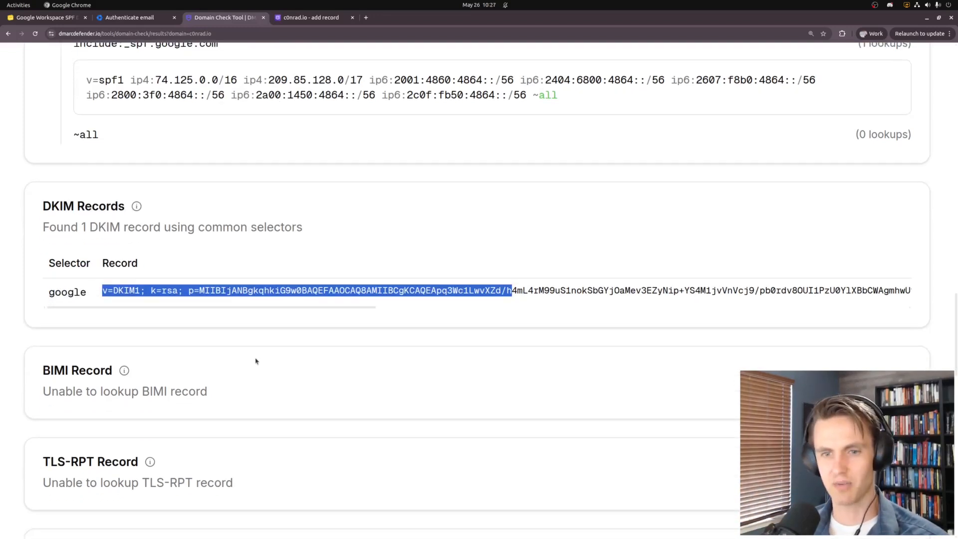
pyautogui.scroll(2, 256, 360)
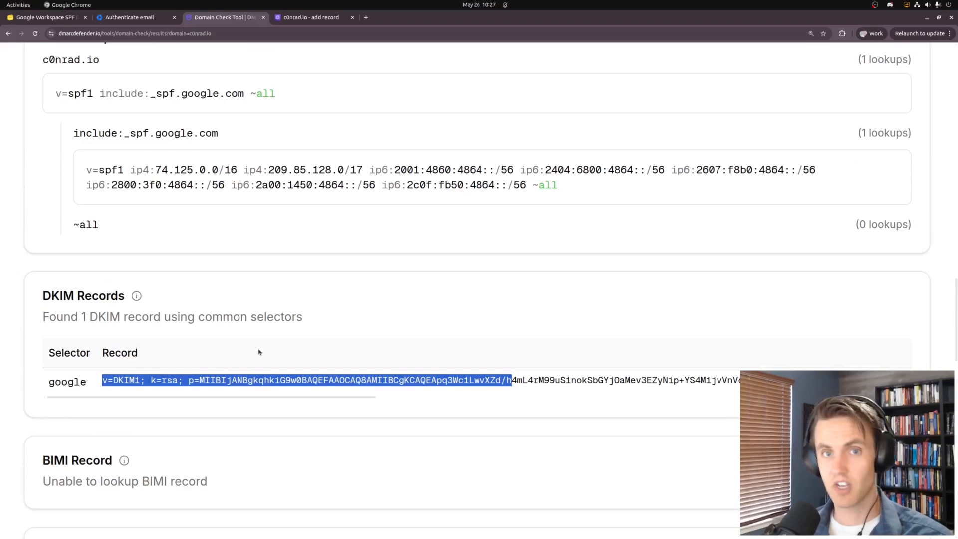
pyautogui.hotkey('ctrl', 'pageup')
pyautogui.hotkey('ctrl', 'pageup')
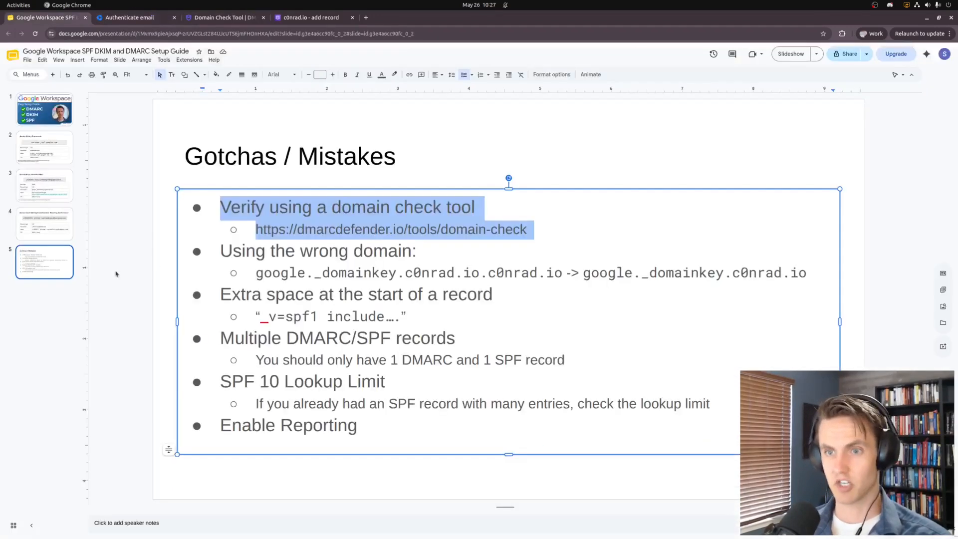
pyautogui.click(223, 251)
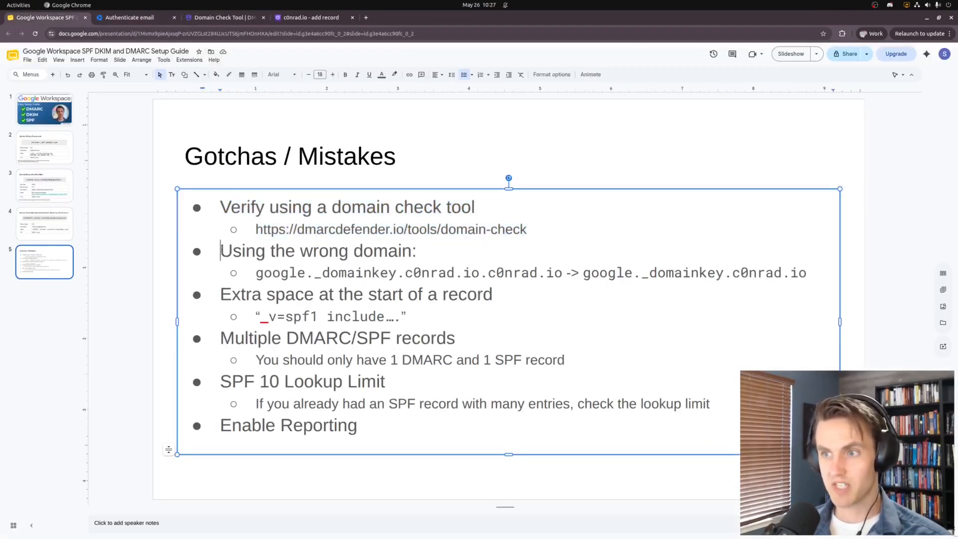
pyautogui.moveTo(223, 251); pyautogui.dragTo(838, 269)
pyautogui.hotkey('ctrl', 'pageup')
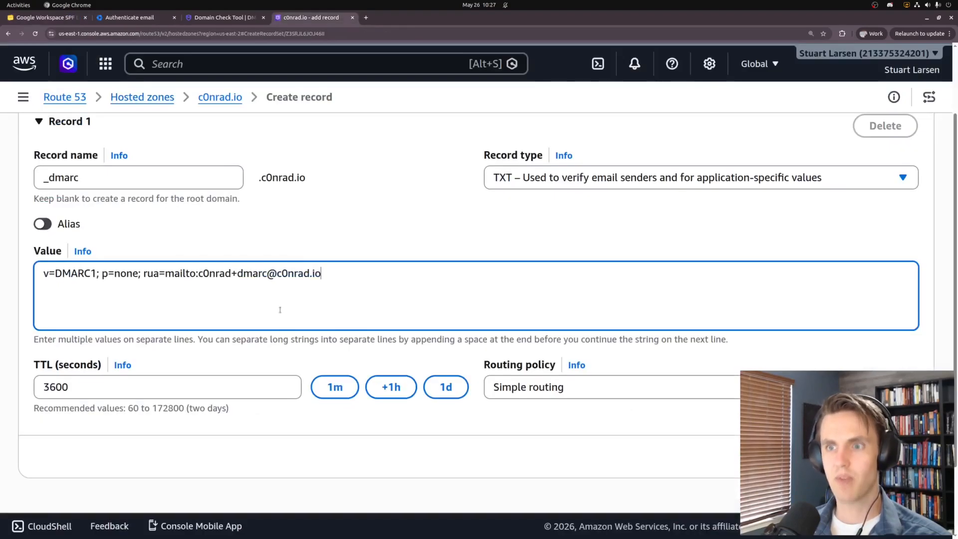
pyautogui.click(113, 180)
pyautogui.write('.c0nrad.io')
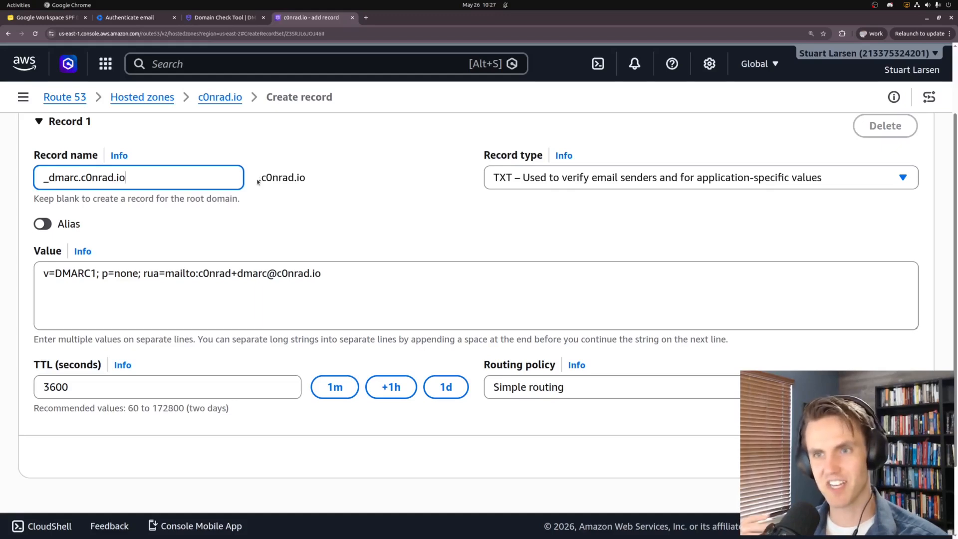
pyautogui.moveTo(258, 178); pyautogui.dragTo(334, 177)
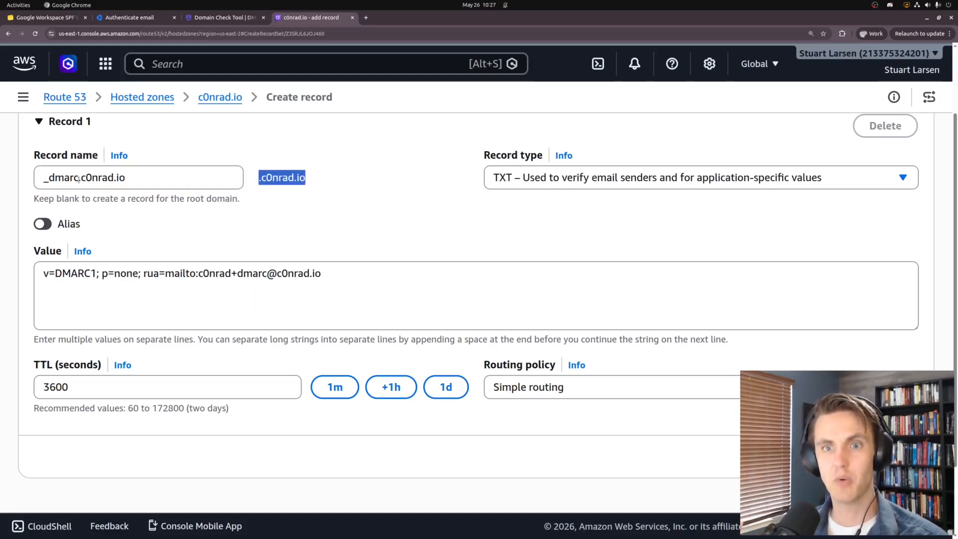
pyautogui.moveTo(80, 178); pyautogui.dragTo(249, 184)
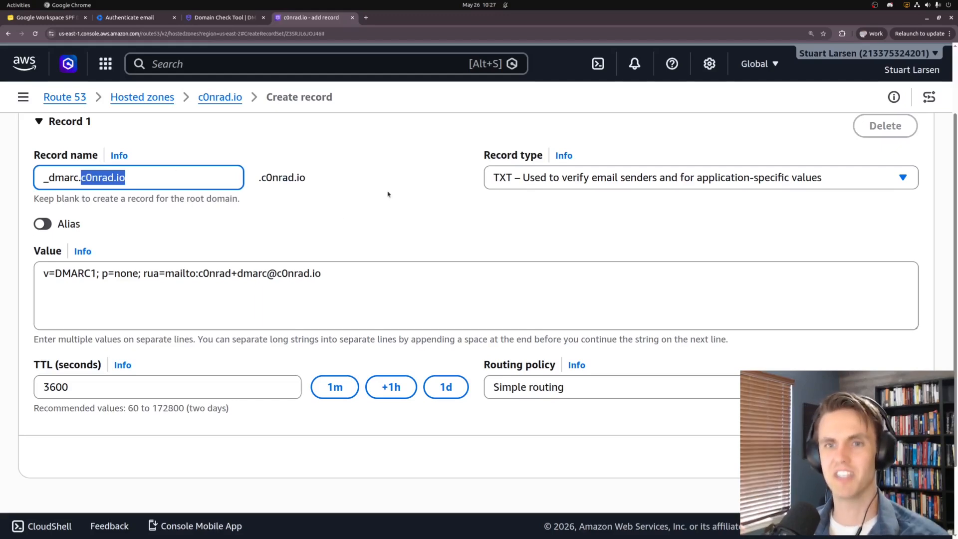
pyautogui.press('BackSpace')
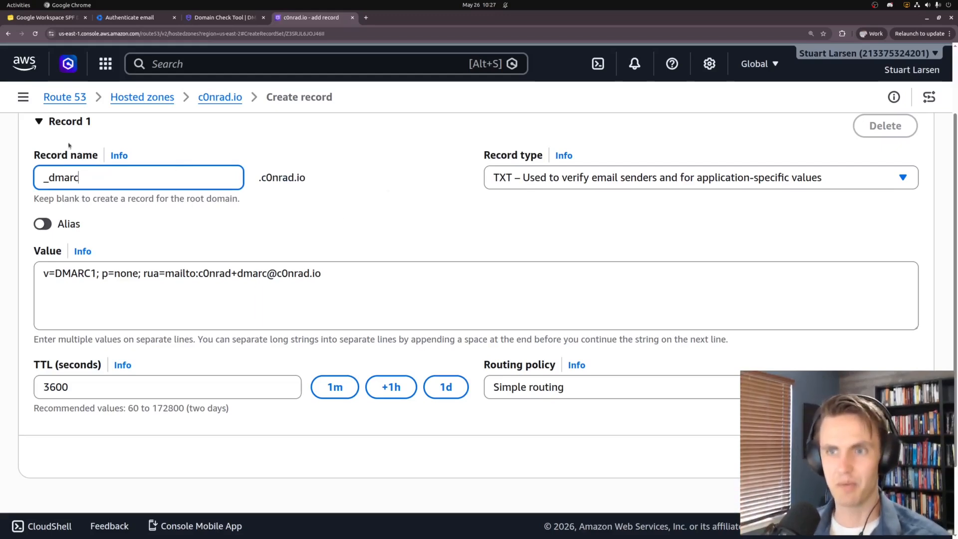
pyautogui.press('BackSpace')
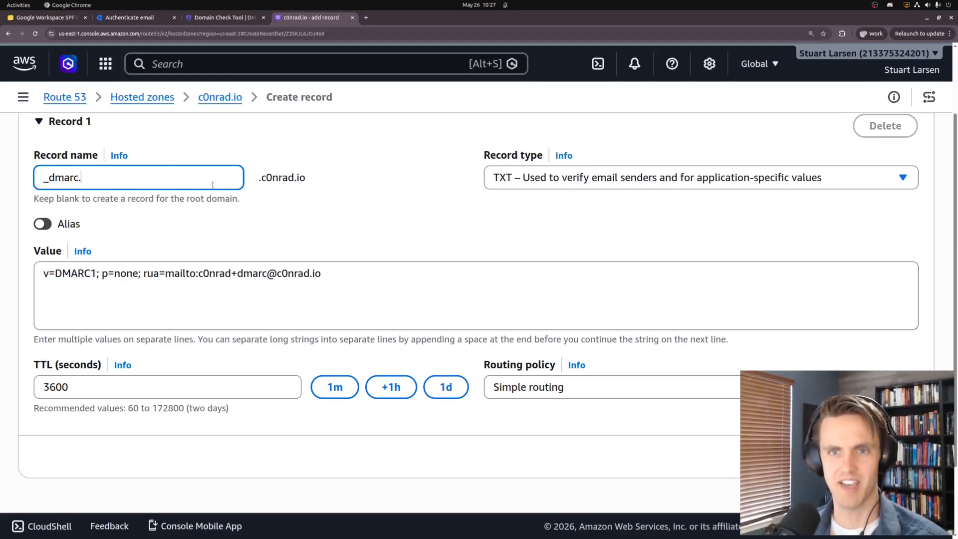
pyautogui.write('.c0nrad.io')
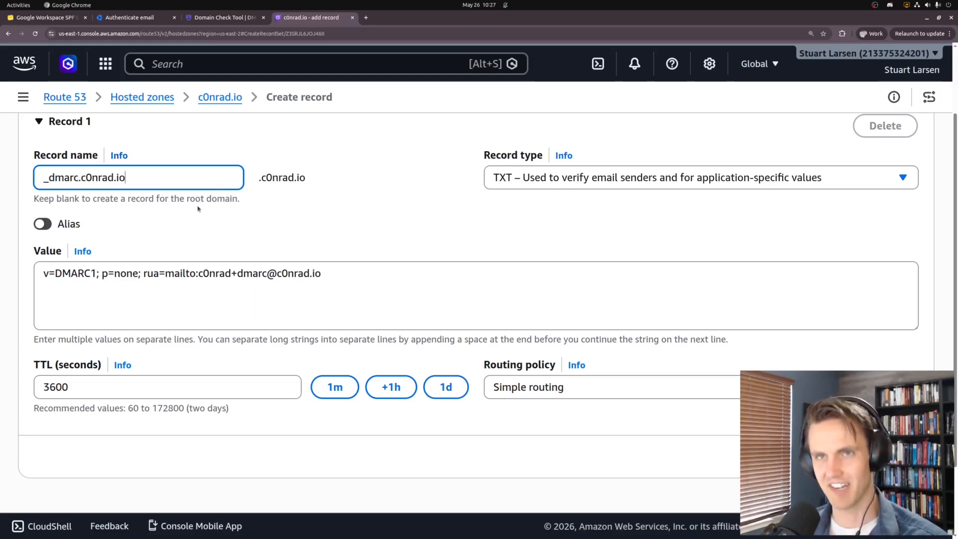
pyautogui.press('BackSpace')
pyautogui.press('BackSpace')
pyautogui.press('BackSpace')
pyautogui.press('BackSpace')
pyautogui.press('BackSpace')
pyautogui.press('BackSpace')
pyautogui.press('BackSpace')
pyautogui.press('BackSpace')
pyautogui.press('BackSpace')
pyautogui.press('BackSpace')
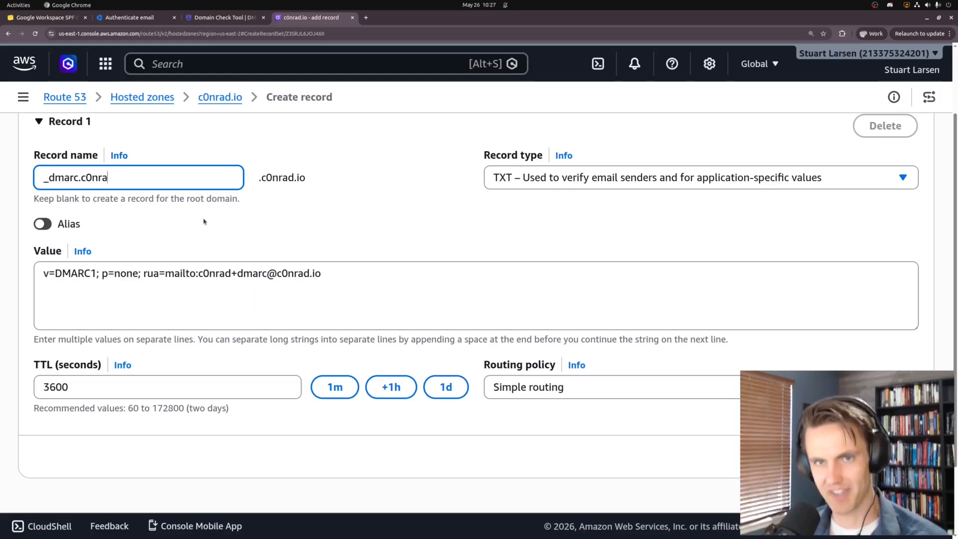
pyautogui.hotkey('ctrl', 'Tab')
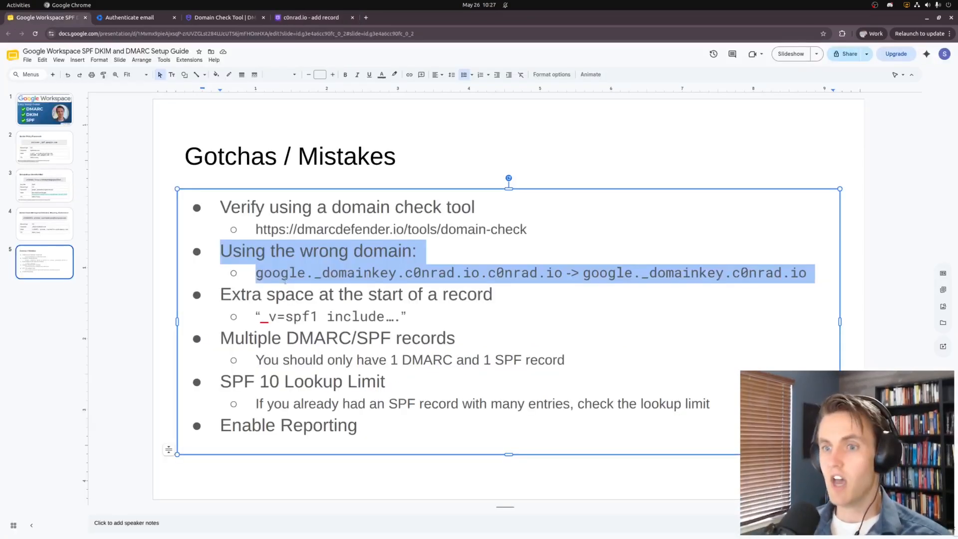
# Point out the extra-space gotcha, then put a leading space before v=DMARC1 in the value
pyautogui.click(266, 294)
pyautogui.moveTo(222, 294); pyautogui.dragTo(415, 311)
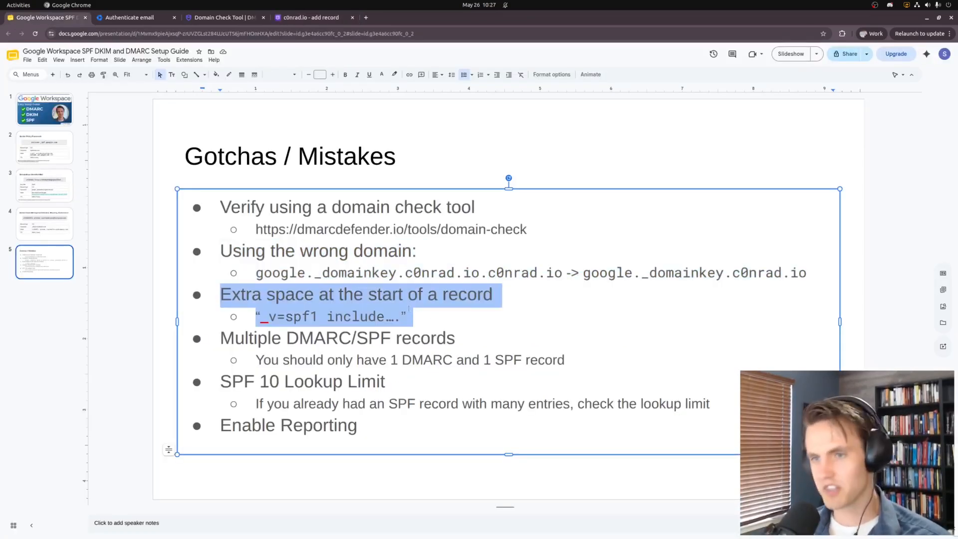
pyautogui.click(284, 314)
pyautogui.moveTo(260, 316); pyautogui.dragTo(268, 316)
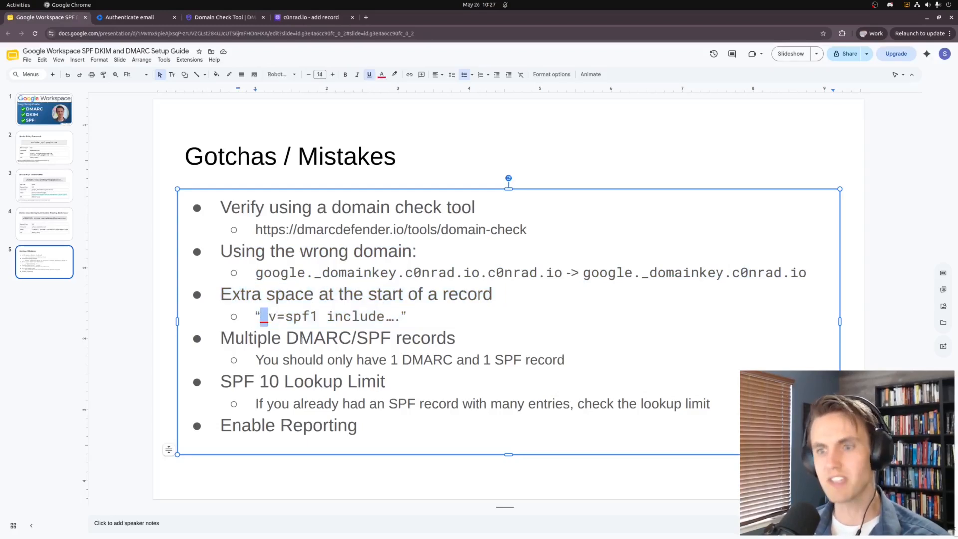
pyautogui.hotkey('ctrl', 'shift', 'Tab')
pyautogui.moveTo(43, 273); pyautogui.dragTo(47, 274)
pyautogui.press('Left')
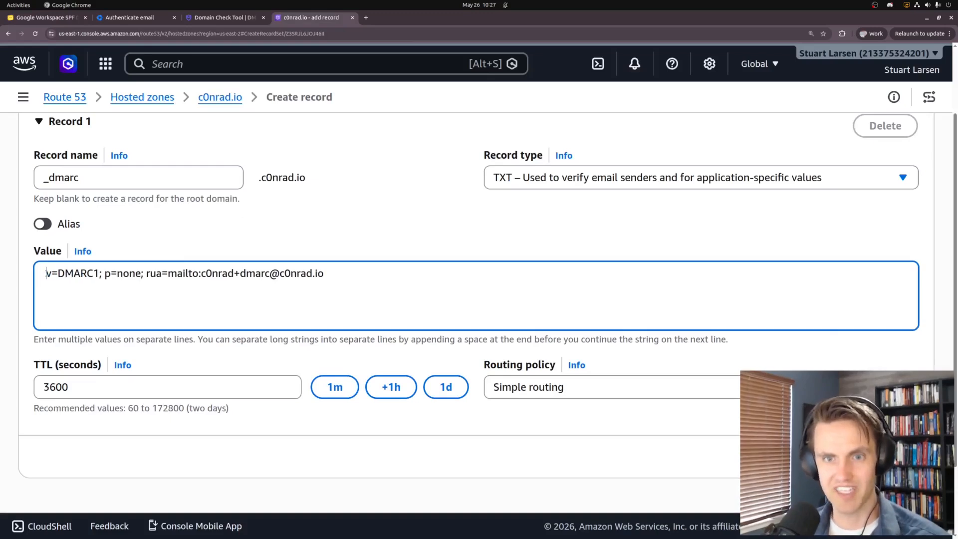
# Remove the leading space so the _dmarc value starts exactly with v=DMARC1
pyautogui.press('BackSpace')
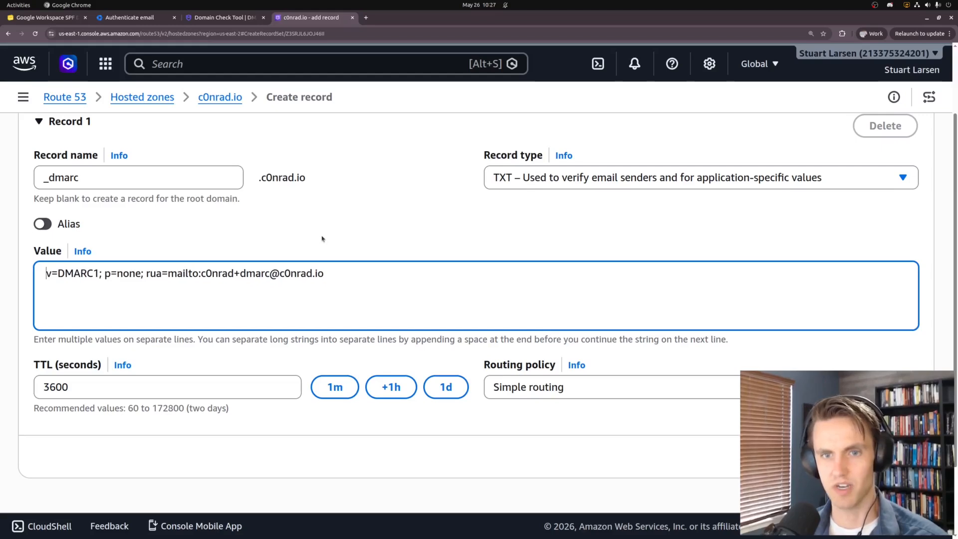
pyautogui.press('BackSpace')
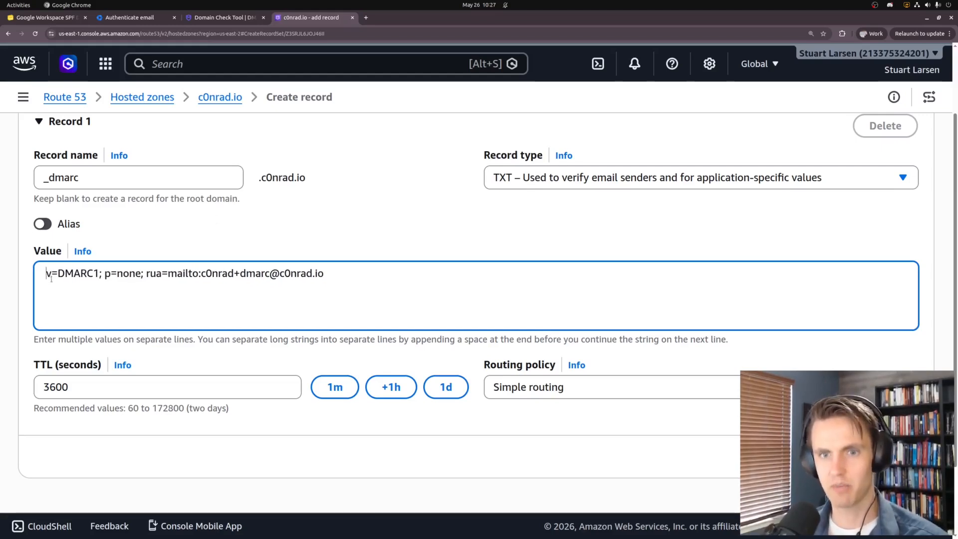
pyautogui.moveTo(48, 274); pyautogui.dragTo(100, 273)
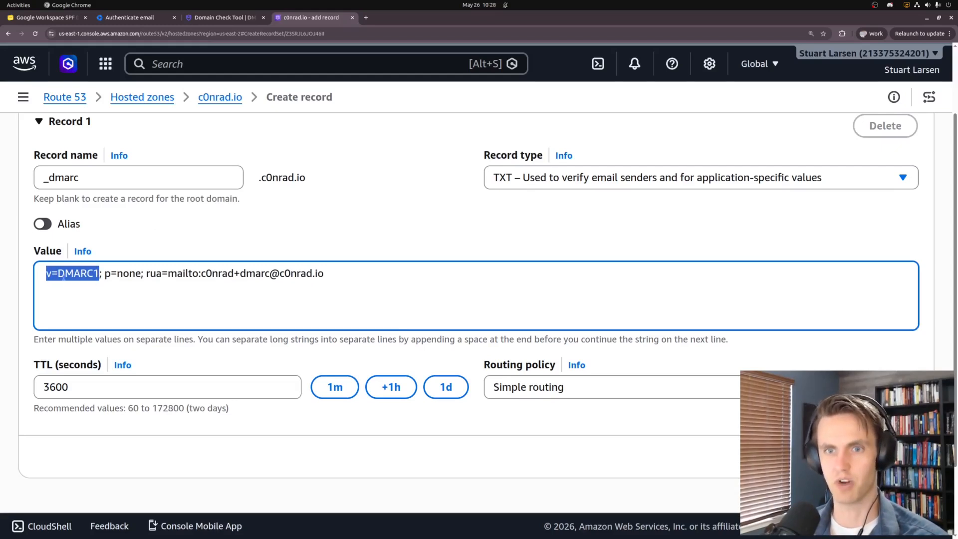
pyautogui.hotkey('ctrl', '1')
pyautogui.click(268, 381)
pyautogui.moveTo(223, 340); pyautogui.dragTo(557, 360)
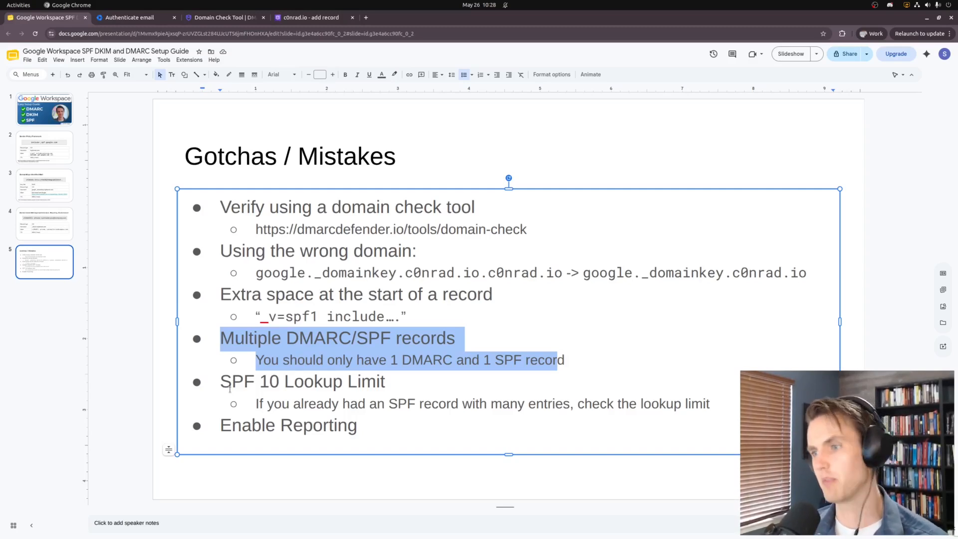
pyautogui.moveTo(221, 381); pyautogui.dragTo(715, 404)
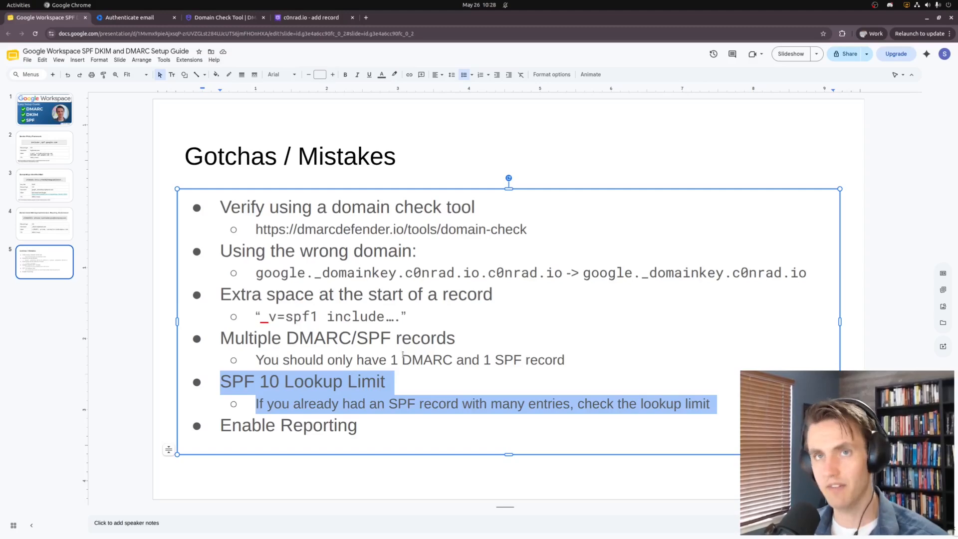
pyautogui.click(198, 19)
# Dismiss the info note and highlight c0nrad.io's 1-lookup count and the SPF Lookup Tree heading
pyautogui.scroll(5, 239, 247)
pyautogui.scroll(-3, 249, 230)
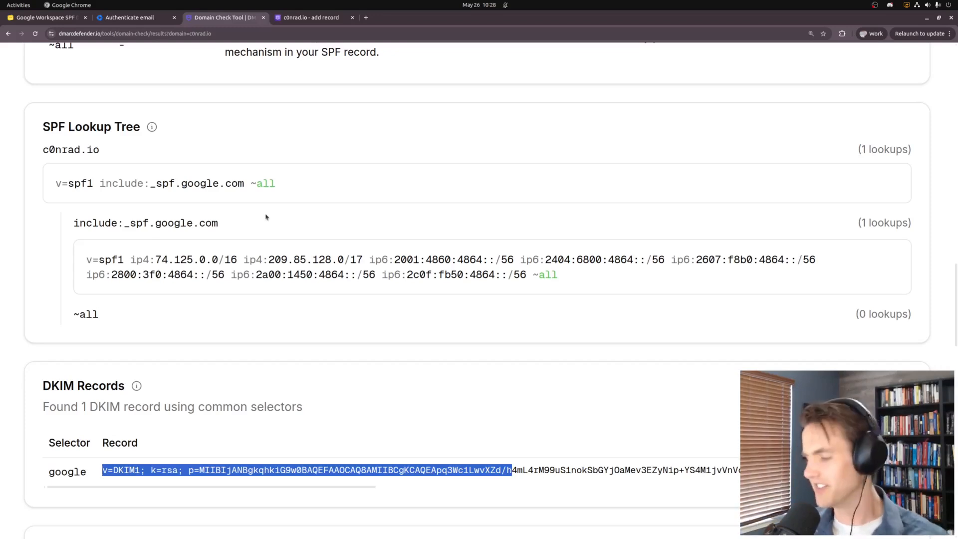
pyautogui.moveTo(151, 126)
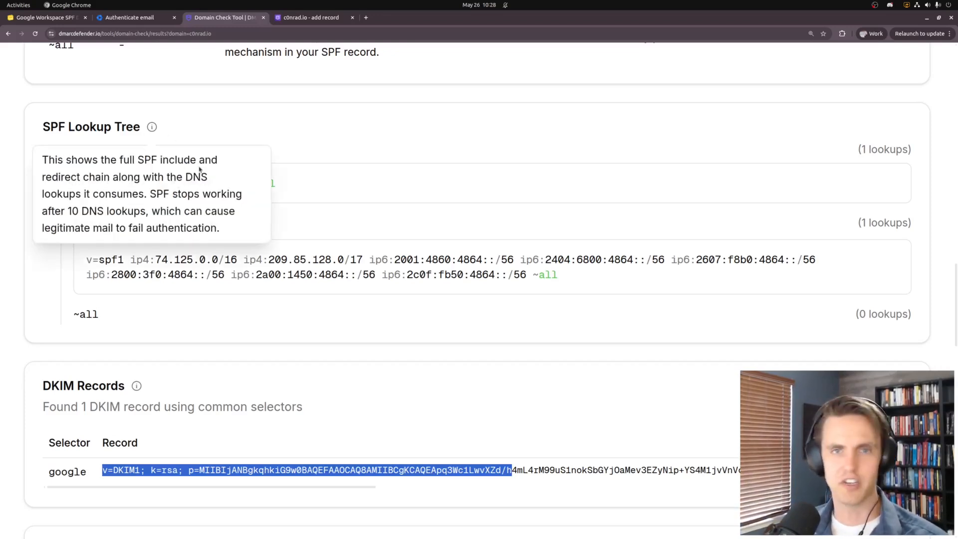
pyautogui.click(439, 220)
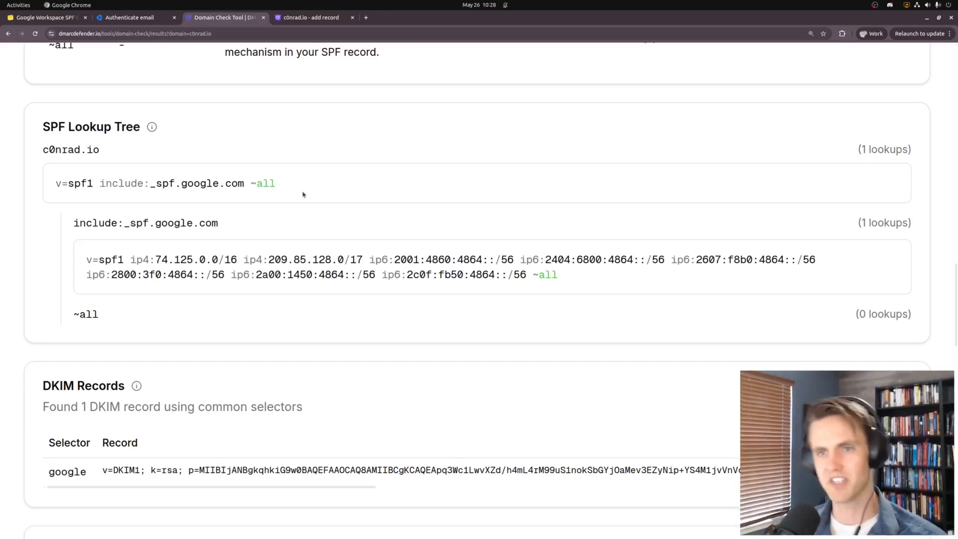
pyautogui.moveTo(838, 150); pyautogui.dragTo(925, 162)
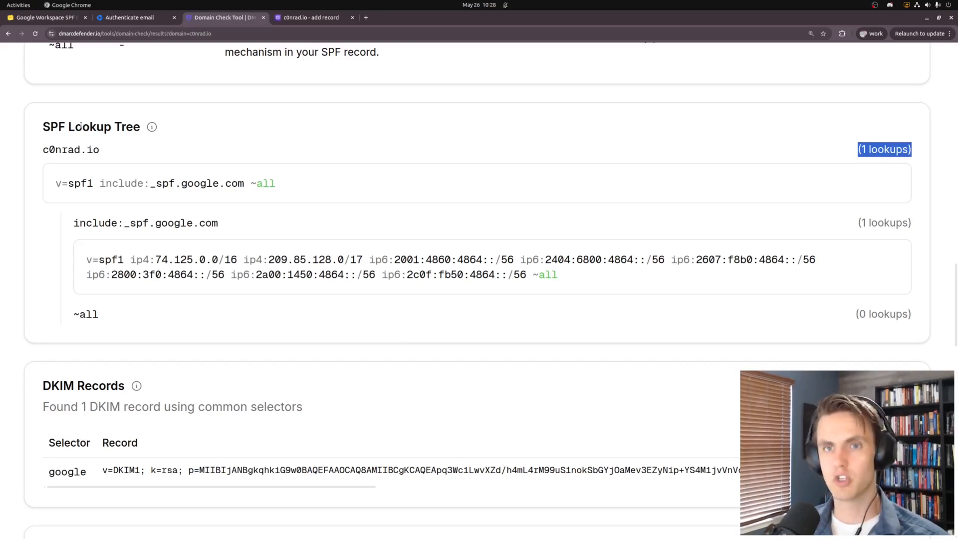
pyautogui.moveTo(44, 126); pyautogui.dragTo(166, 128)
pyautogui.click(409, 136)
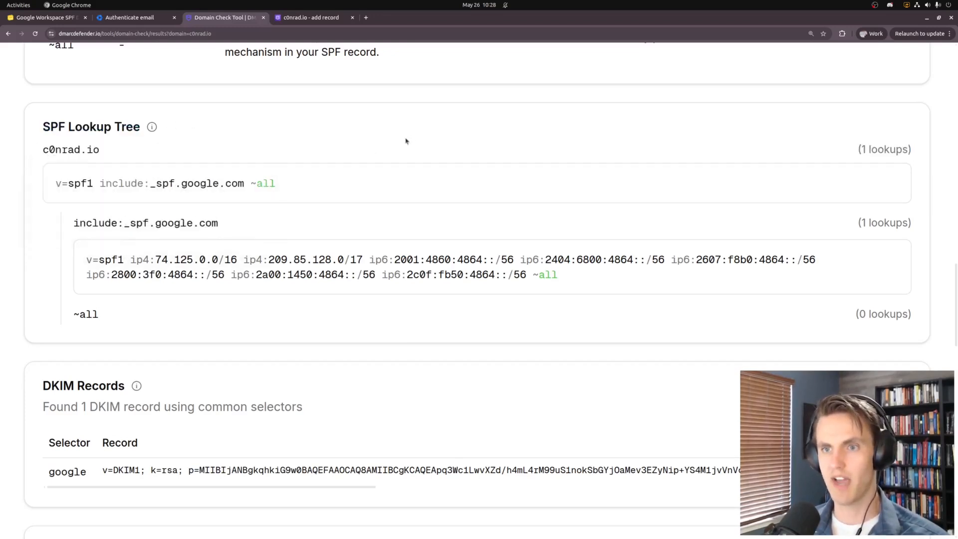
# Highlight the Google include's lookup count and the whole SPF chain from c0nrad.io down
pyautogui.moveTo(846, 234); pyautogui.dragTo(913, 225)
pyautogui.moveTo(844, 161); pyautogui.dragTo(924, 160)
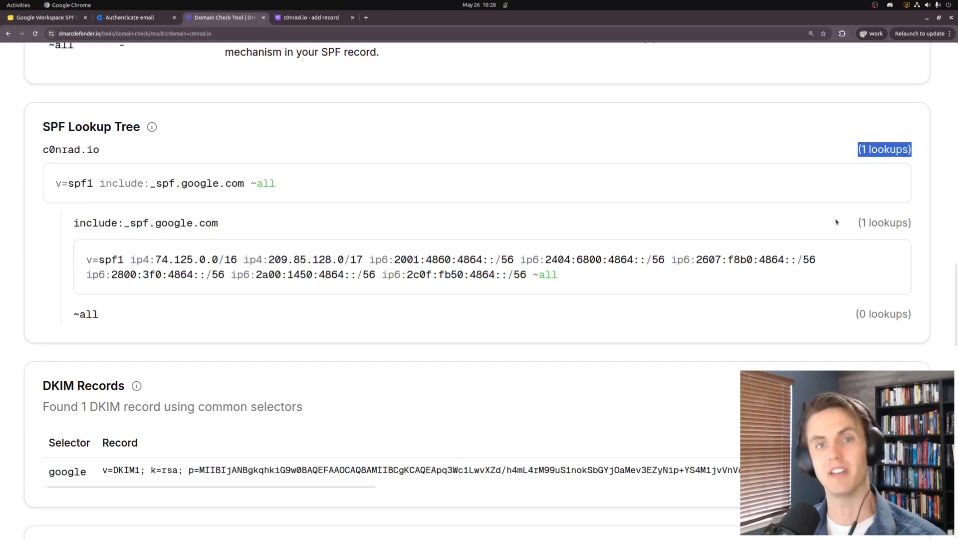
pyautogui.moveTo(854, 225); pyautogui.dragTo(932, 225)
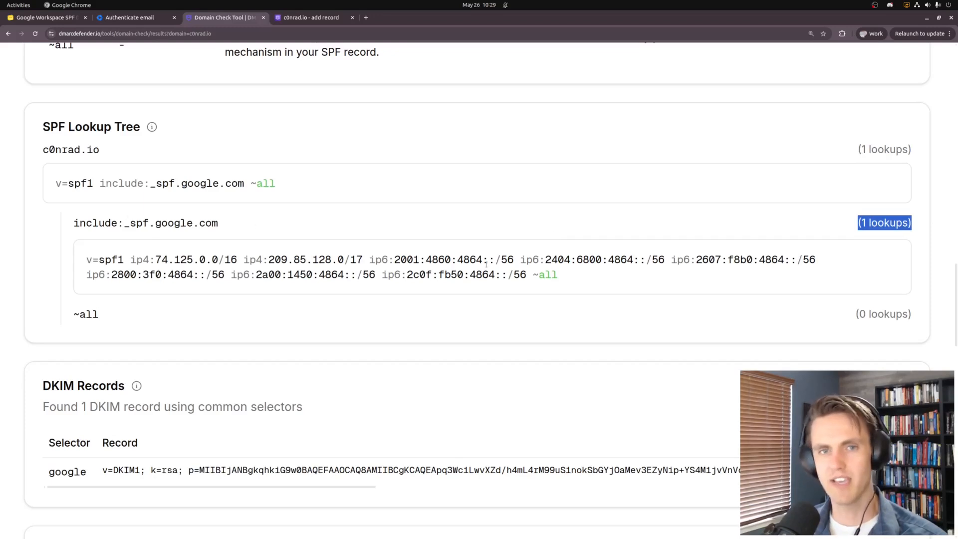
pyautogui.moveTo(852, 225); pyautogui.dragTo(932, 224)
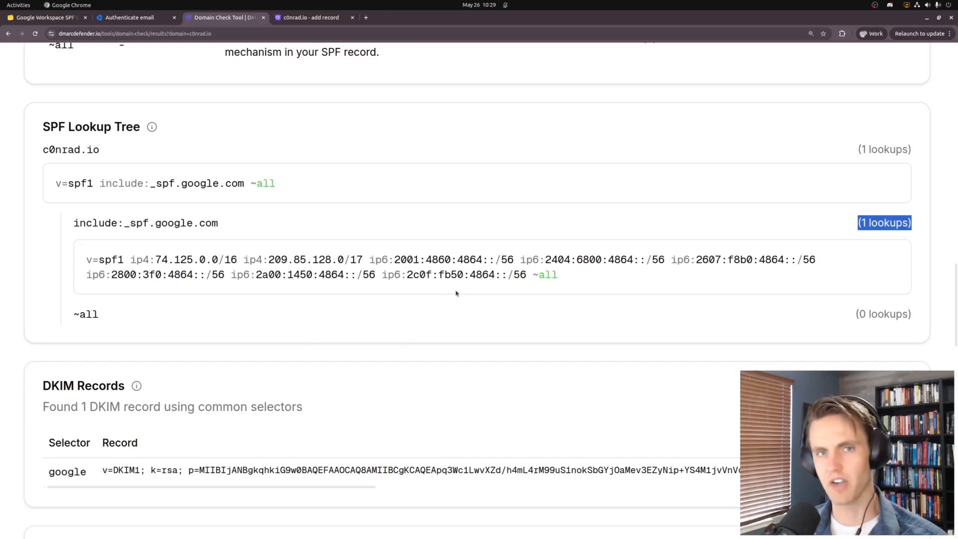
pyautogui.moveTo(61, 145); pyautogui.dragTo(177, 298)
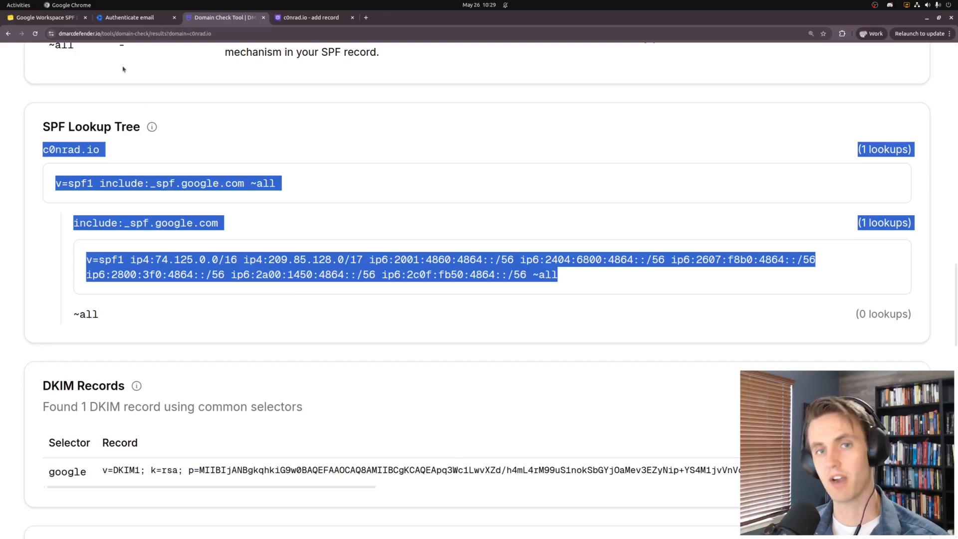
pyautogui.click(48, 18)
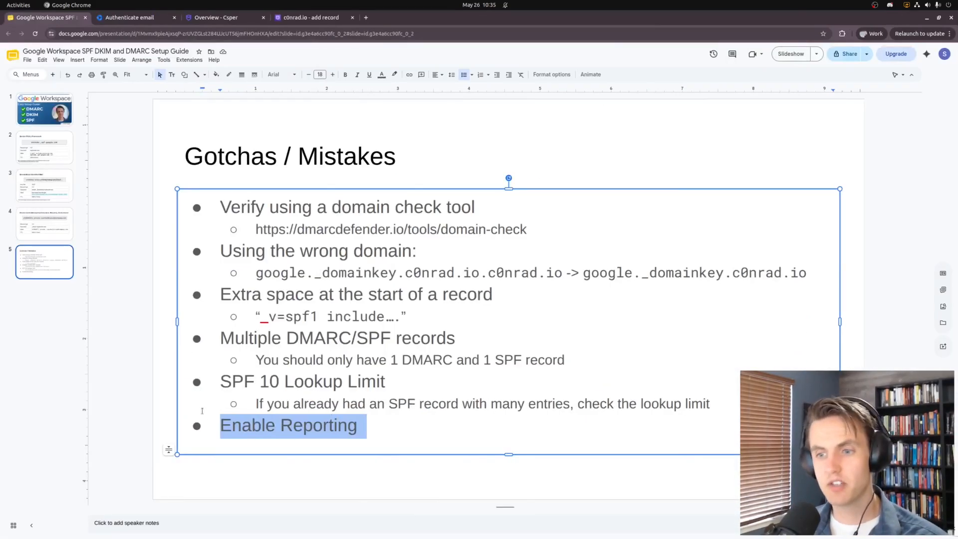
# On the DMARC slide, cut the example record's rua=mailto reporting tag and paste it back unchanged
pyautogui.click(138, 340)
pyautogui.click(38, 227)
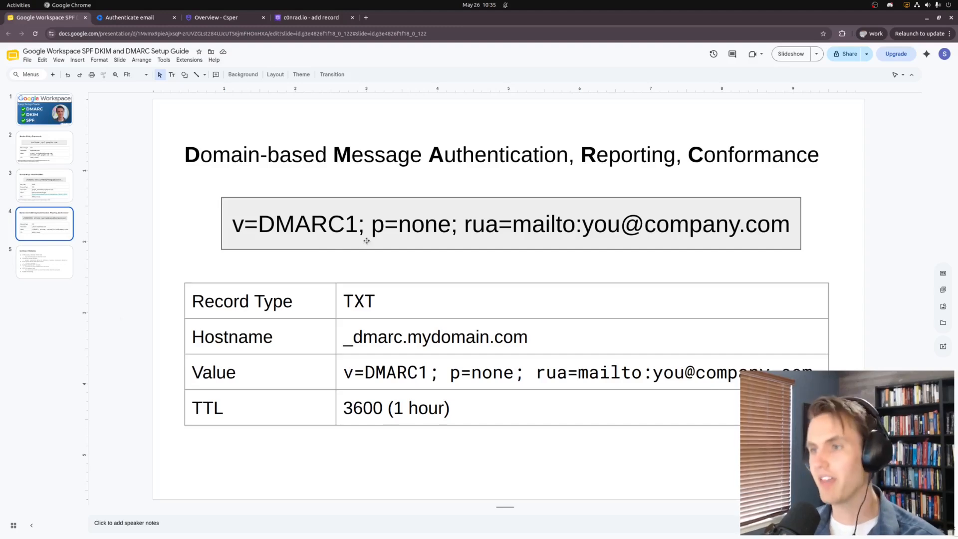
pyautogui.moveTo(464, 225); pyautogui.dragTo(792, 226)
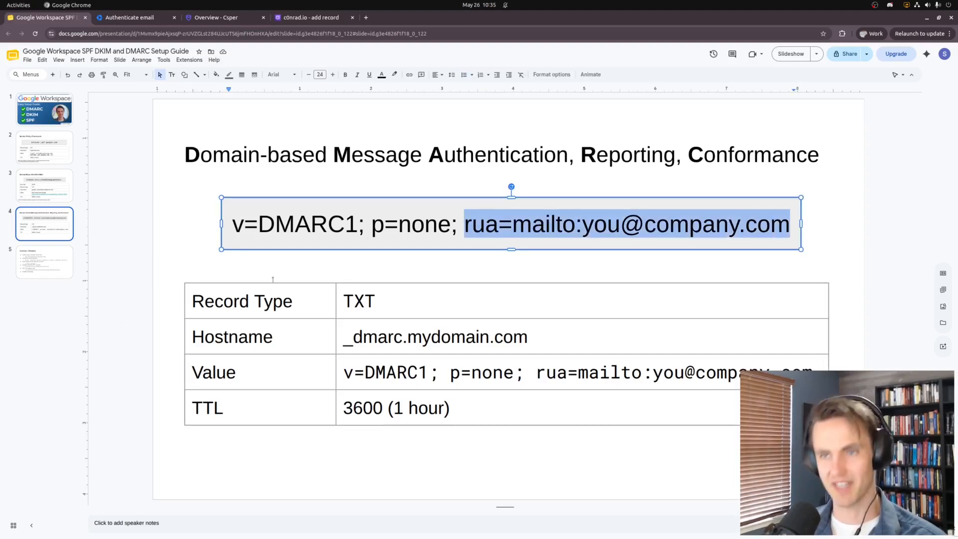
pyautogui.hotkey('ctrl', 'x')
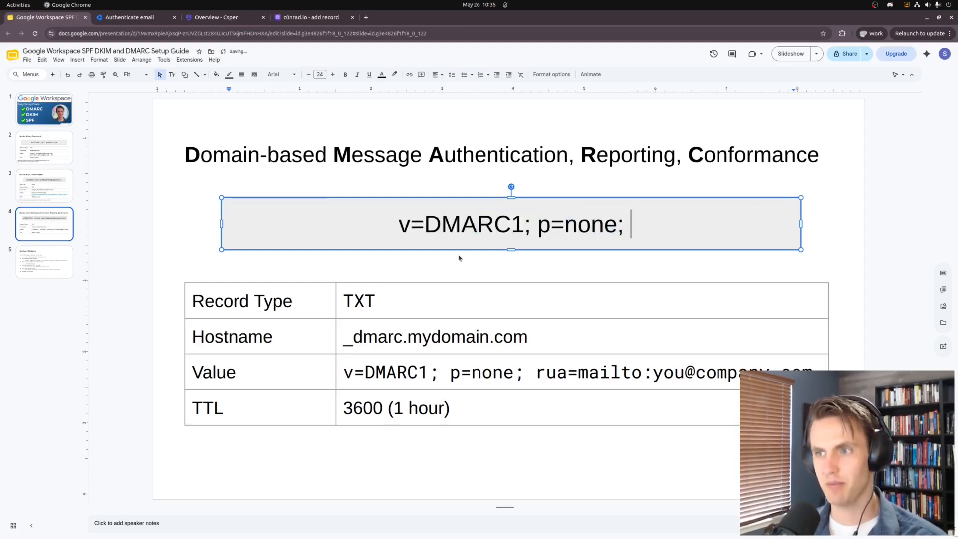
pyautogui.hotkey('ctrl', 'v')
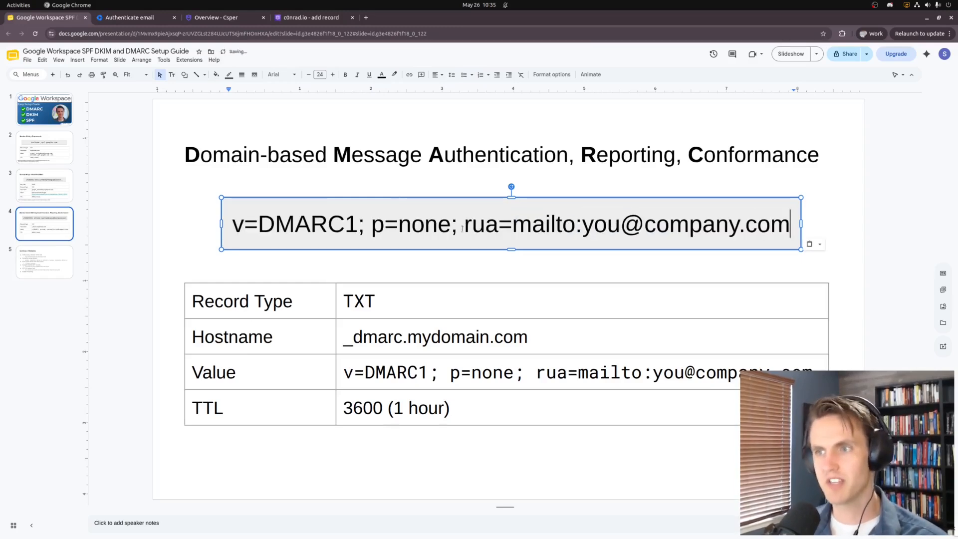
# Highlight the 'rua' tag name and its mailto reporting address in the example record
pyautogui.moveTo(464, 225); pyautogui.dragTo(492, 226)
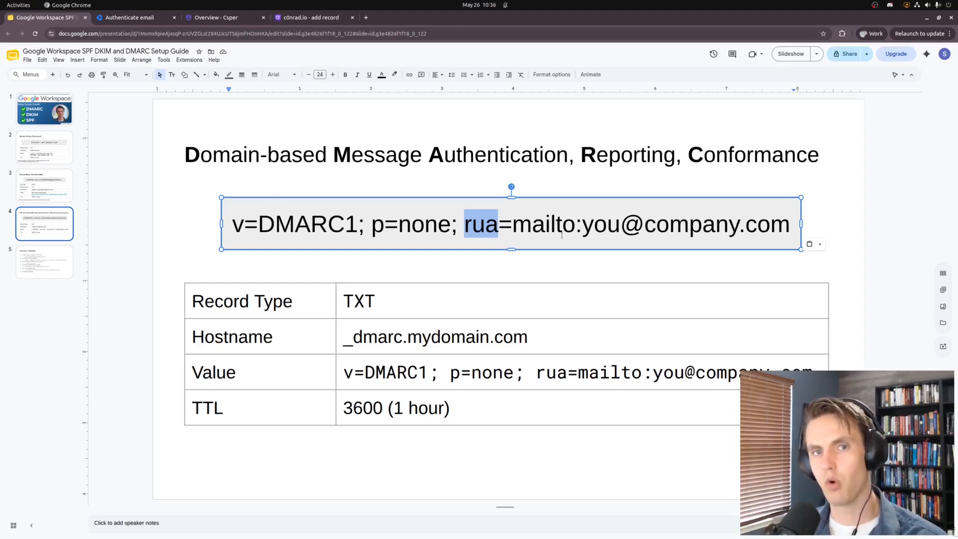
pyautogui.moveTo(512, 225); pyautogui.dragTo(813, 225)
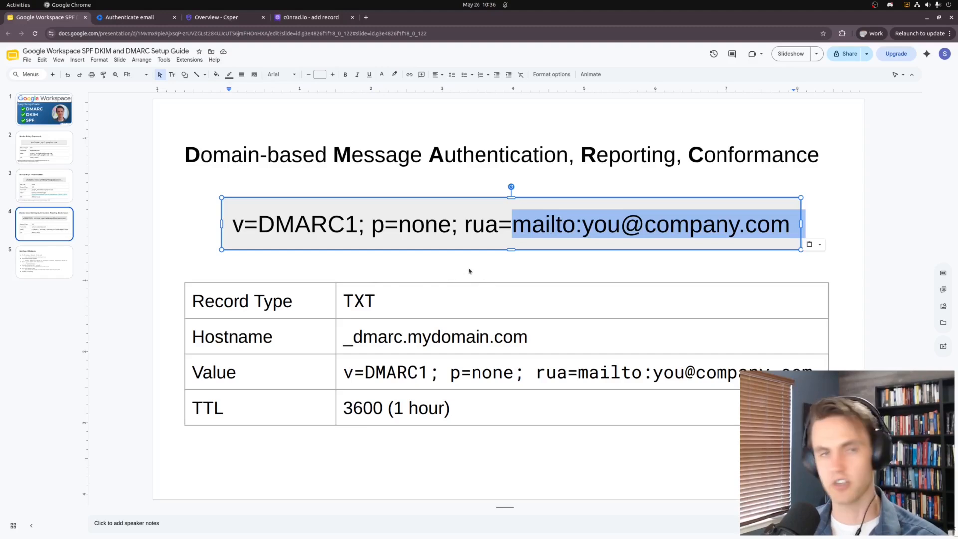
pyautogui.click(654, 225)
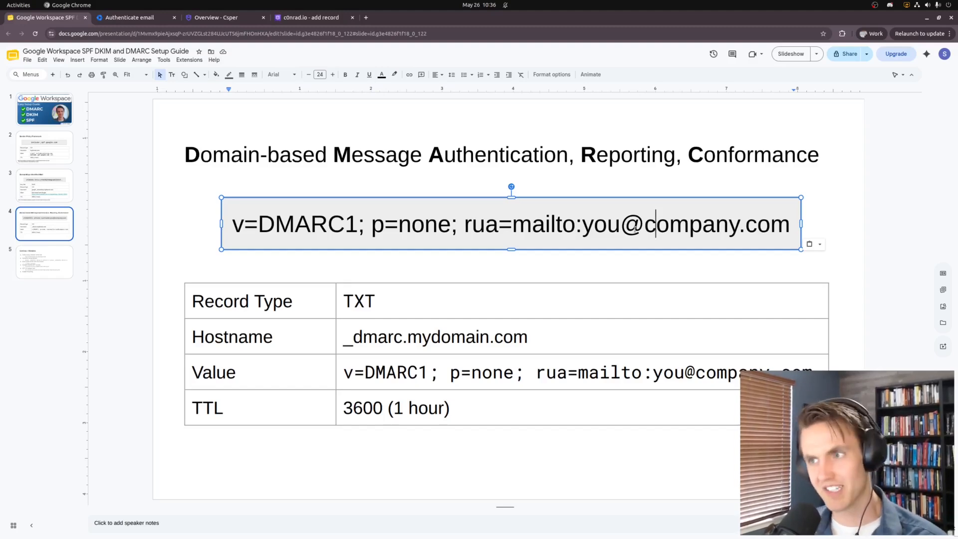
# On the DMARC Defender overview, highlight the Google source fix for c0nrad.io
pyautogui.click(214, 17)
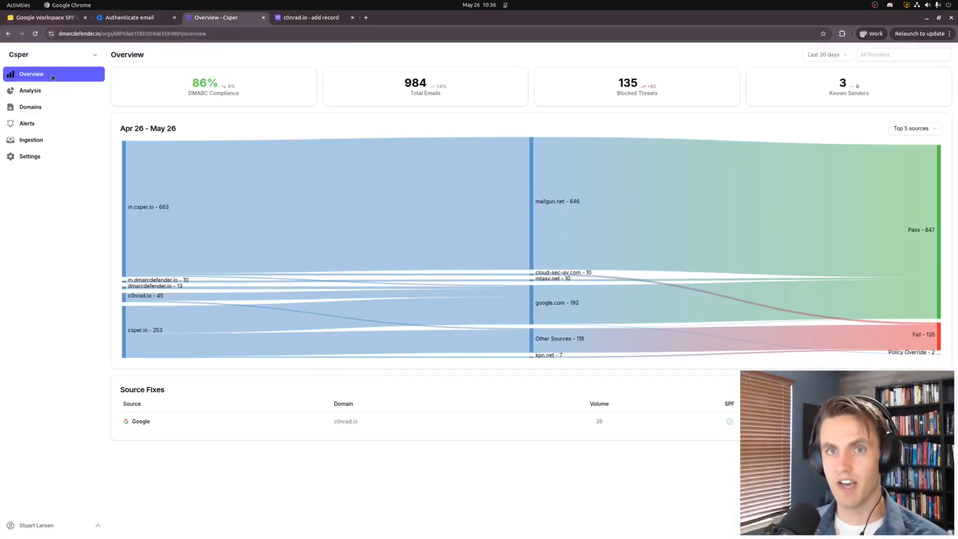
pyautogui.moveTo(370, 417); pyautogui.dragTo(280, 415)
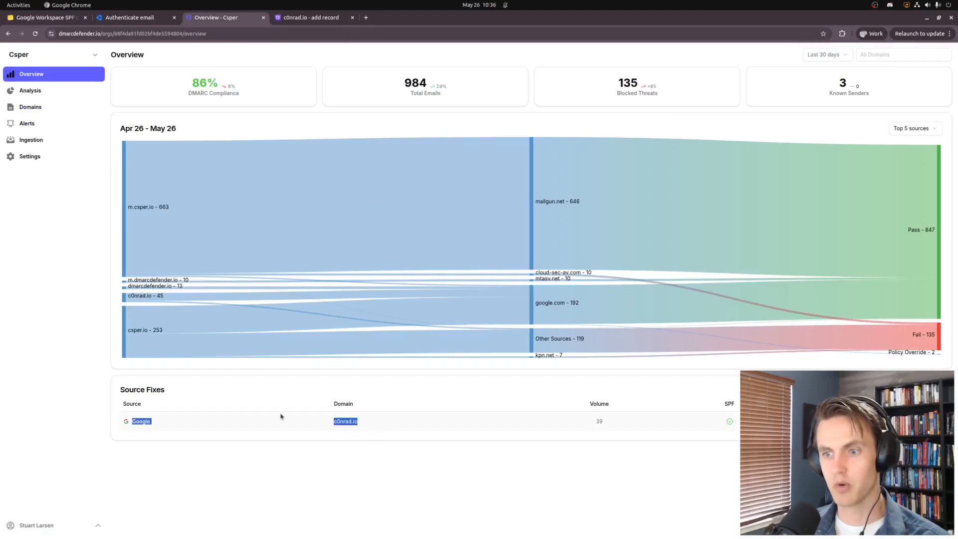
pyautogui.click(348, 429)
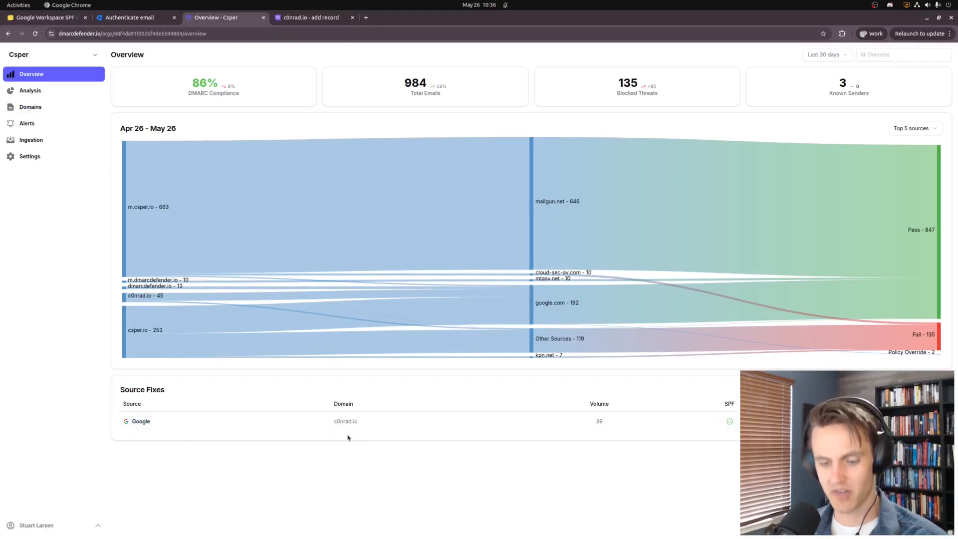
# Zoom the dashboard to 150% and bring up the Analysis view of email senders
pyautogui.hotkey('ctrl', '+')
pyautogui.hotkey('ctrl', '+')
pyautogui.hotkey('ctrl', '+')
pyautogui.scroll(-2, 423, 435)
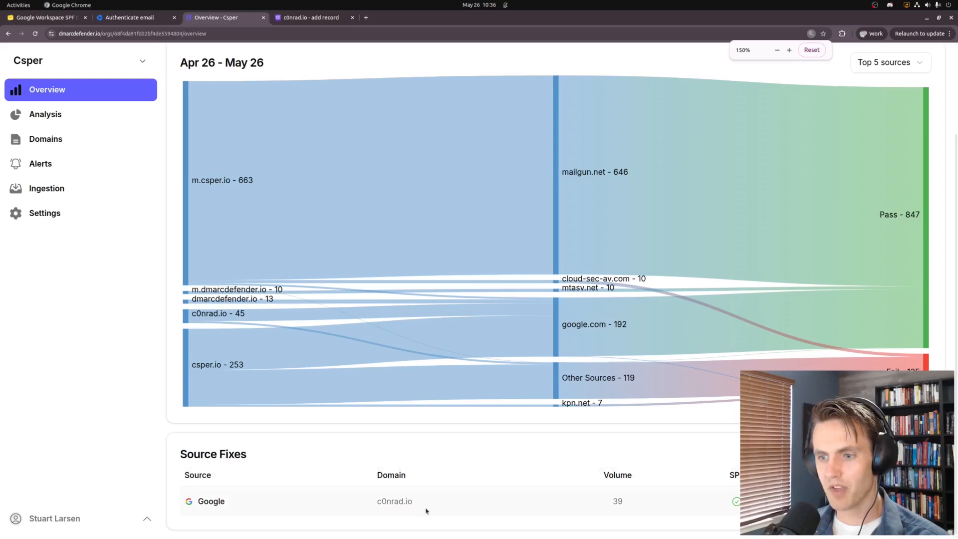
pyautogui.moveTo(419, 501); pyautogui.dragTo(363, 501)
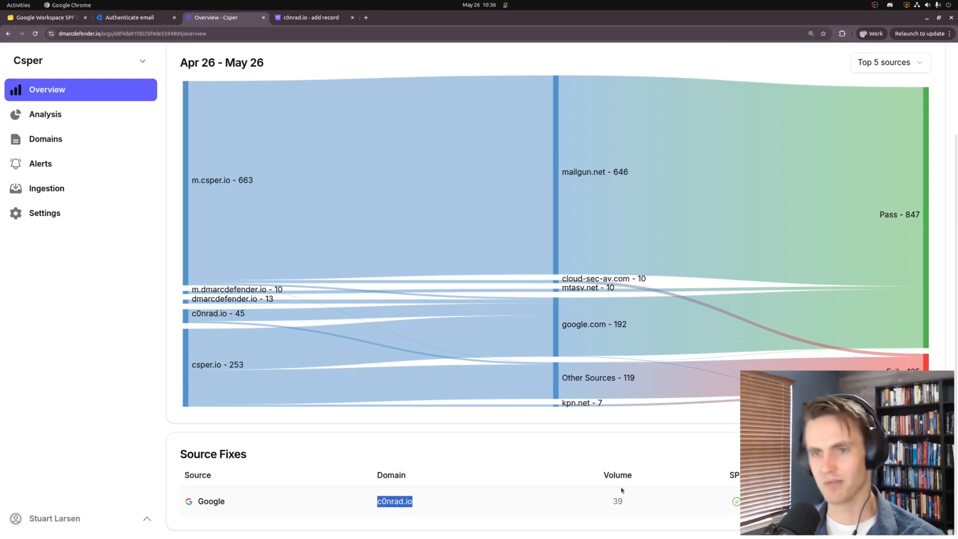
pyautogui.scroll(2, 617, 494)
pyautogui.click(100, 118)
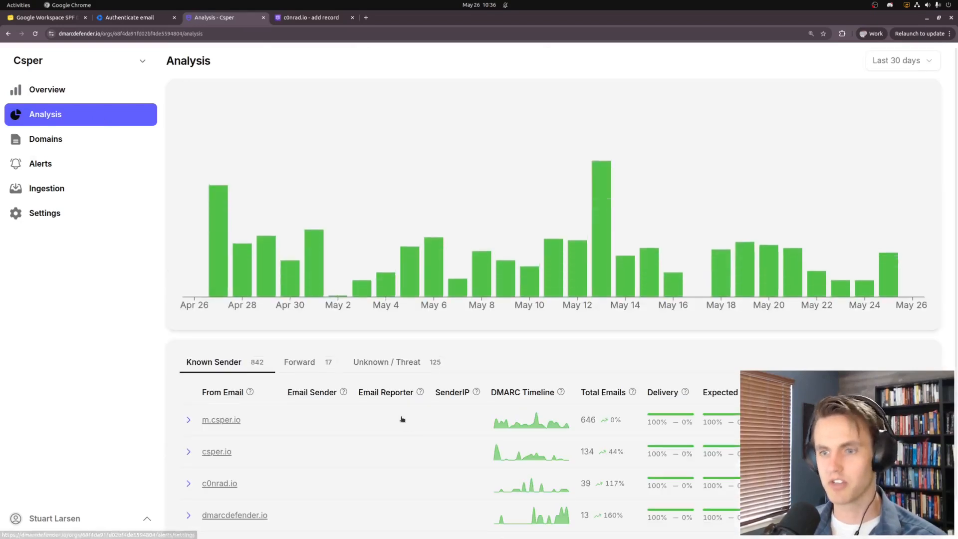
# Inspect m.csper.io's Mailgun sender (646 emails) in the Analysis table, then return to the Gotchas slide
pyautogui.scroll(-1, 588, 460)
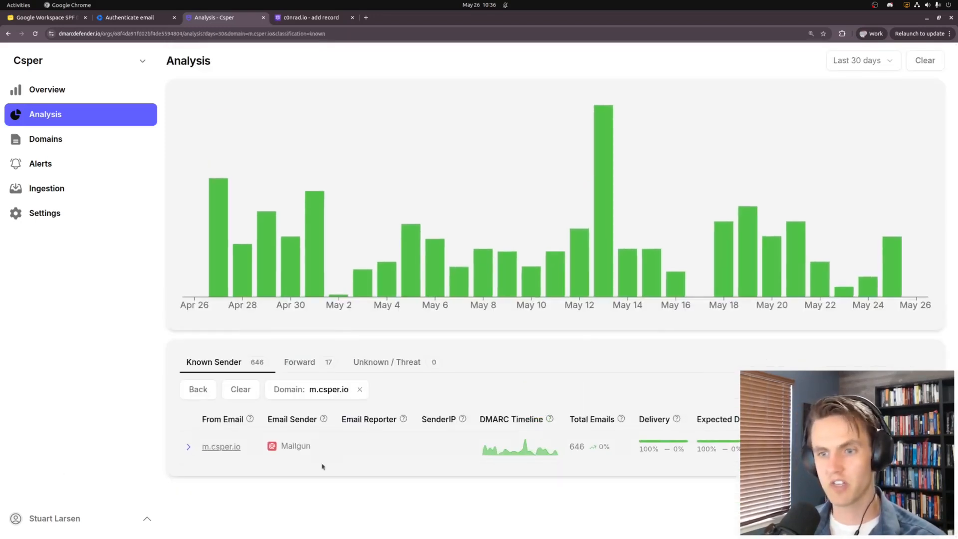
pyautogui.moveTo(303, 442)
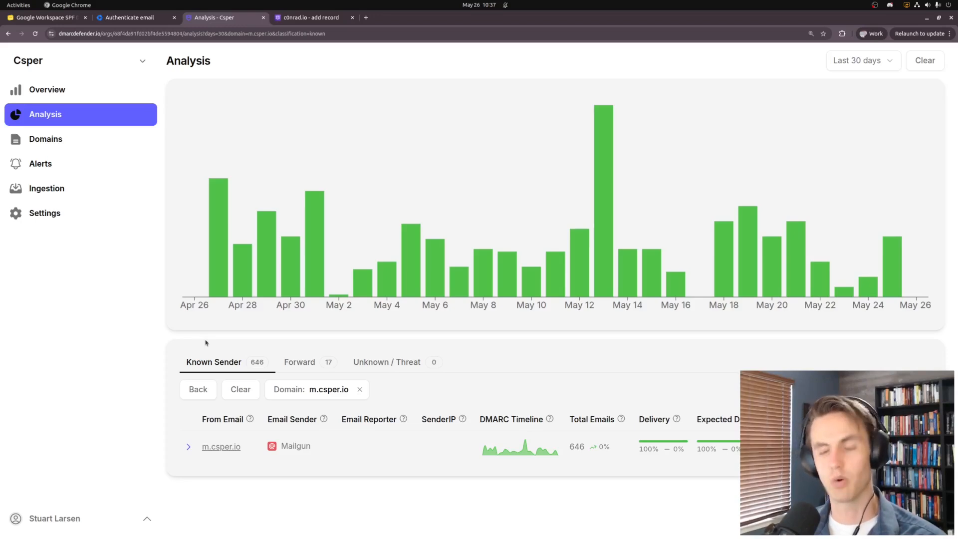
pyautogui.hotkey('ctrl', '1')
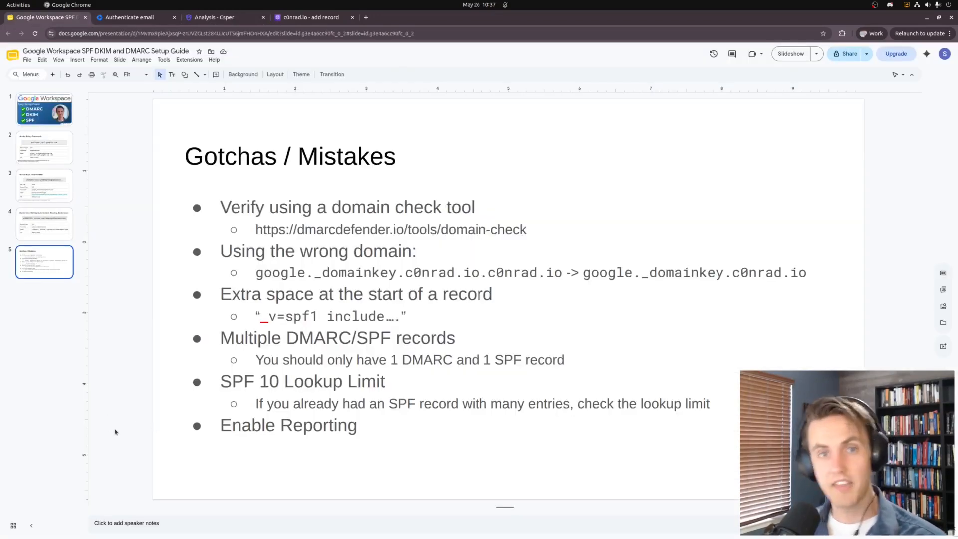